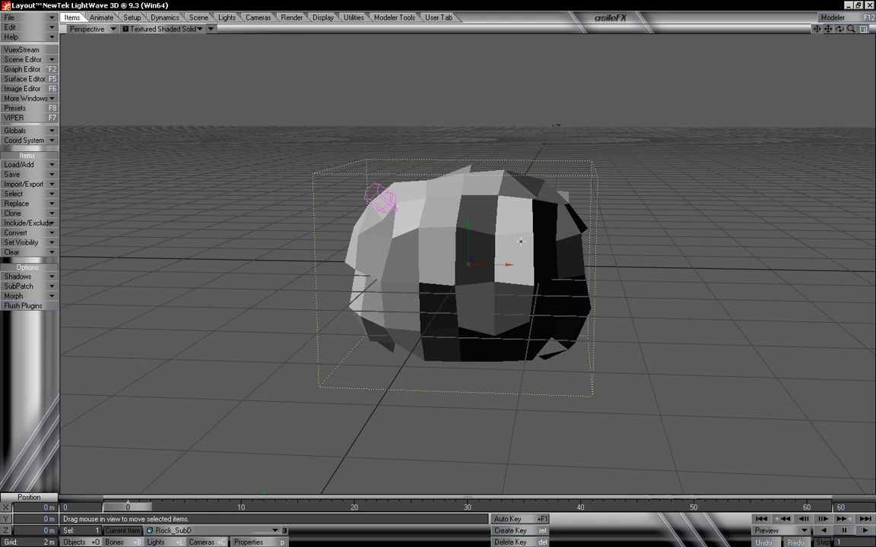
Inspect the rock mesh in Modeler from another angle and return to Layout.
{"action": "left_click", "coordinate": [864, 17]}
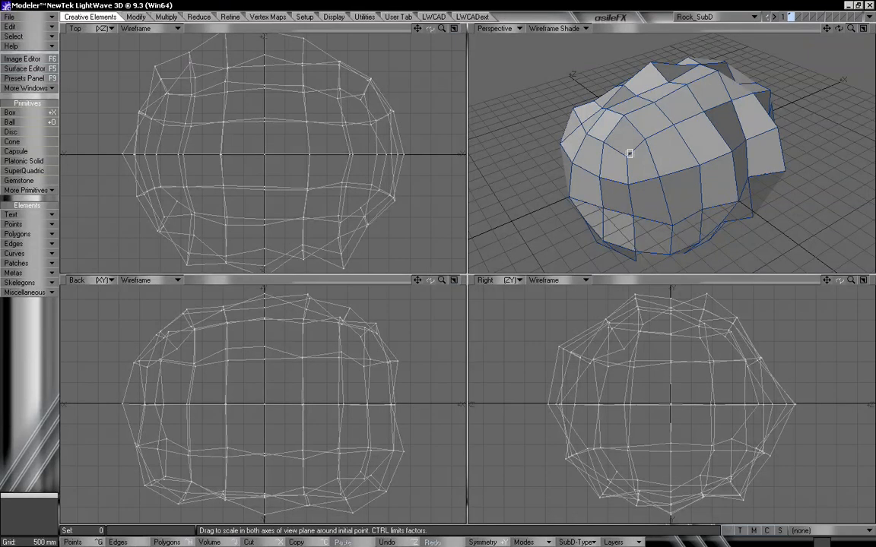
{"action": "left_click_drag", "start_coordinate": [567, 123], "coordinate": [654, 131], "text": "alt"}
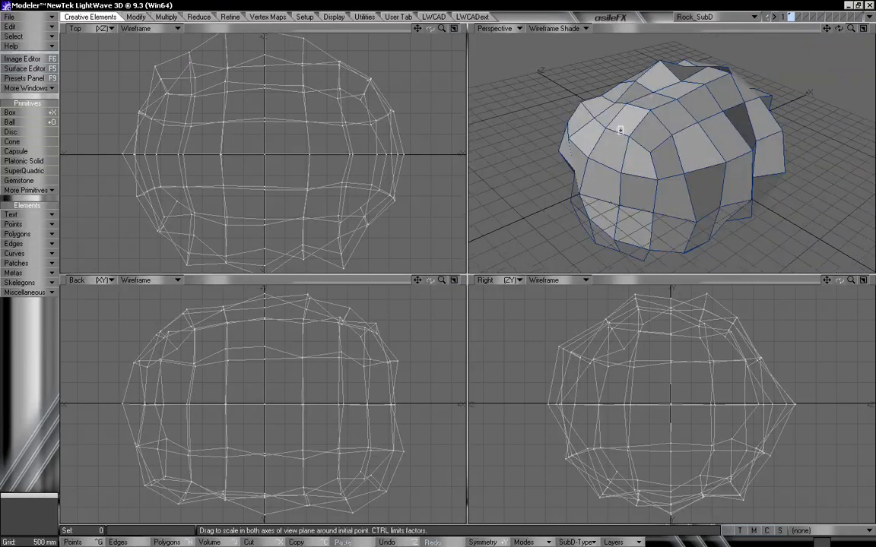
{"action": "left_click", "coordinate": [868, 18]}
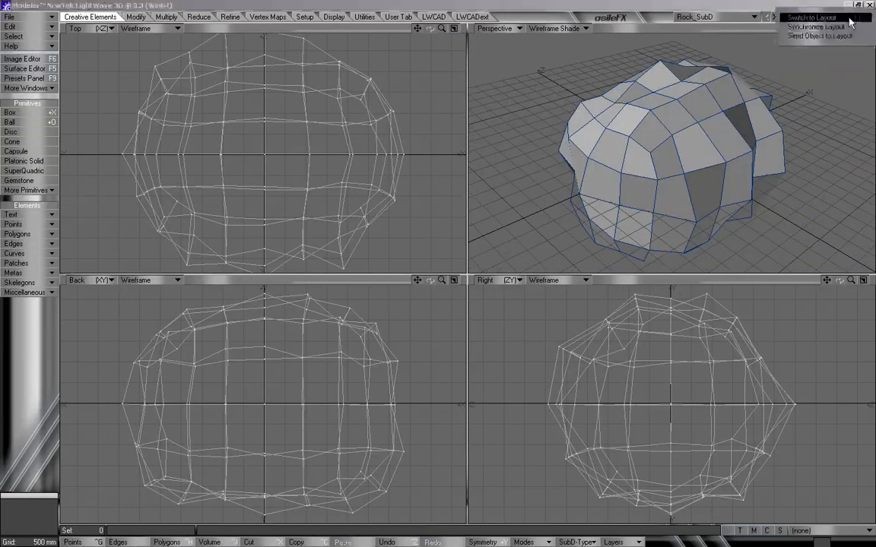
{"action": "left_click", "coordinate": [847, 18]}
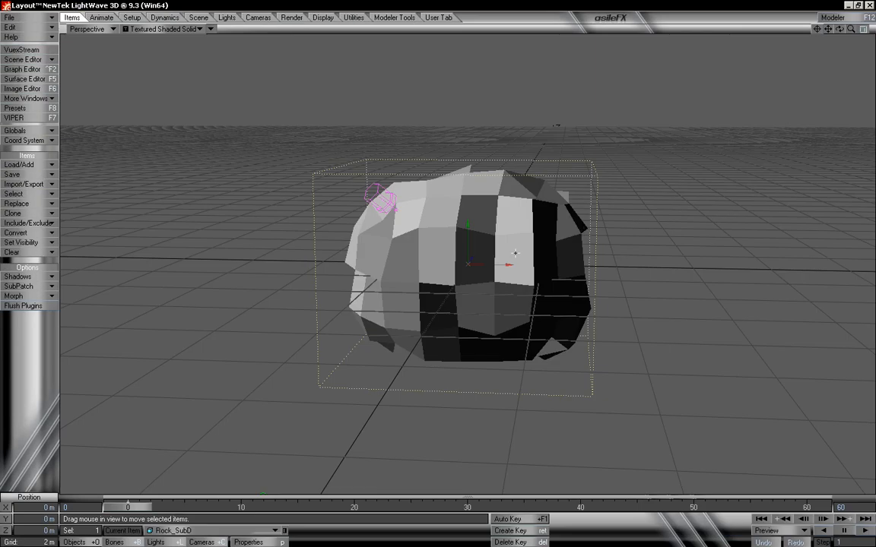
Add an HV particle emitter named Emitter and raise it above the rock to about 8.6 m on Y.
{"action": "left_click_drag", "start_coordinate": [828, 30], "coordinate": [828, 100]}
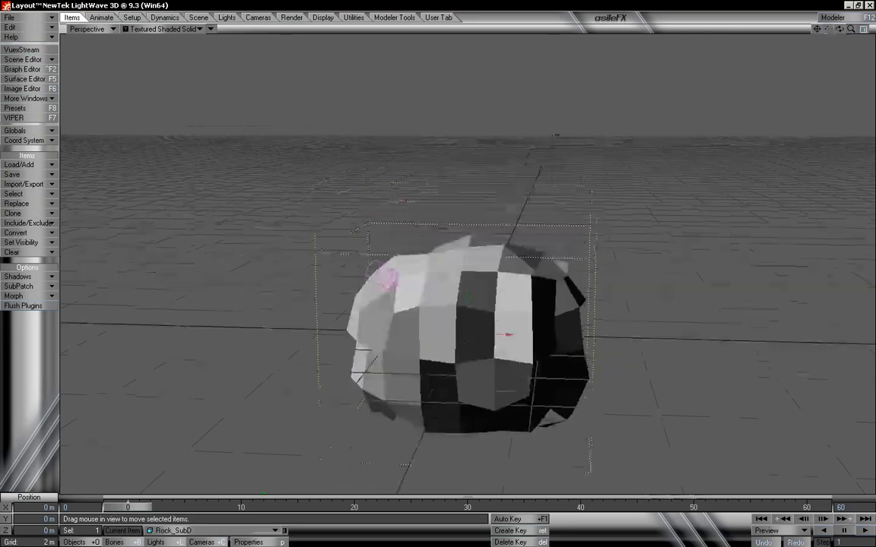
{"action": "left_click_drag", "start_coordinate": [852, 30], "coordinate": [829, 64]}
{"action": "left_click_drag", "start_coordinate": [839, 29], "coordinate": [844, 47]}
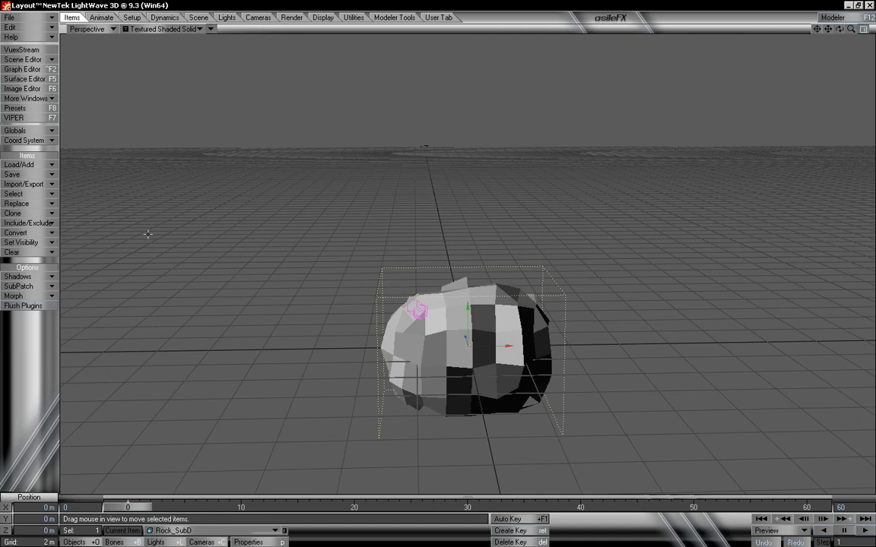
{"action": "left_click", "coordinate": [164, 18]}
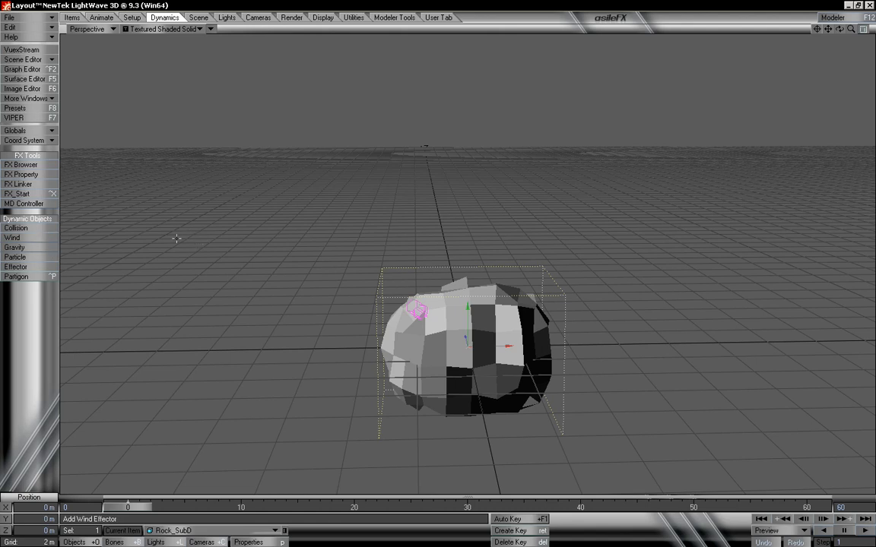
{"action": "left_click", "coordinate": [42, 259]}
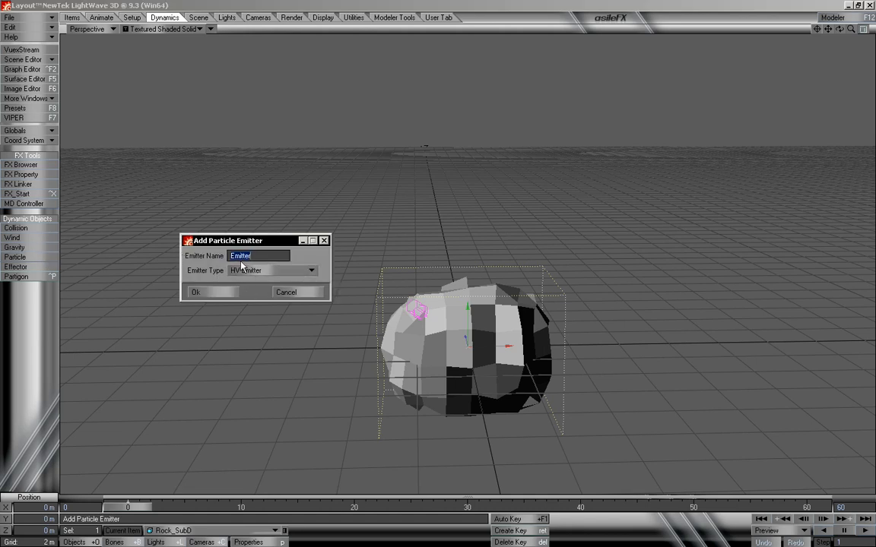
{"action": "left_click", "coordinate": [230, 295]}
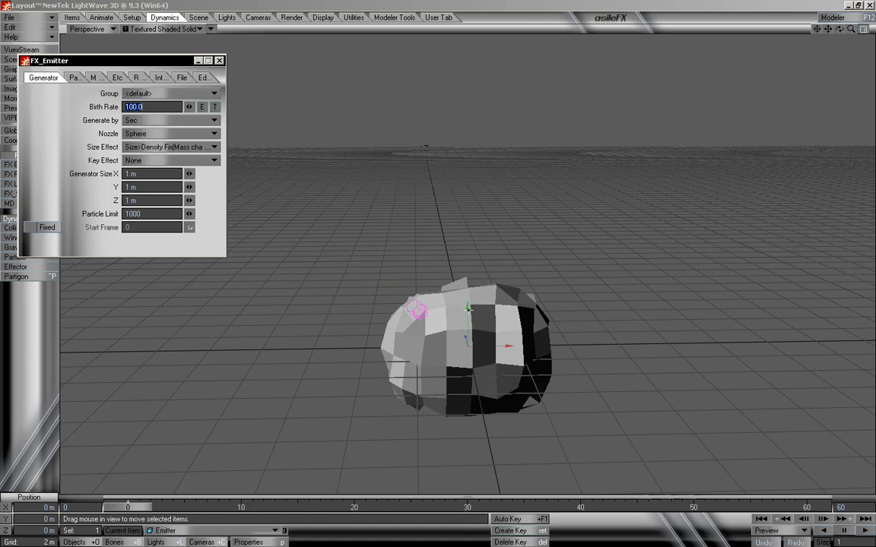
{"action": "left_click_drag", "start_coordinate": [468, 308], "coordinate": [468, 89]}
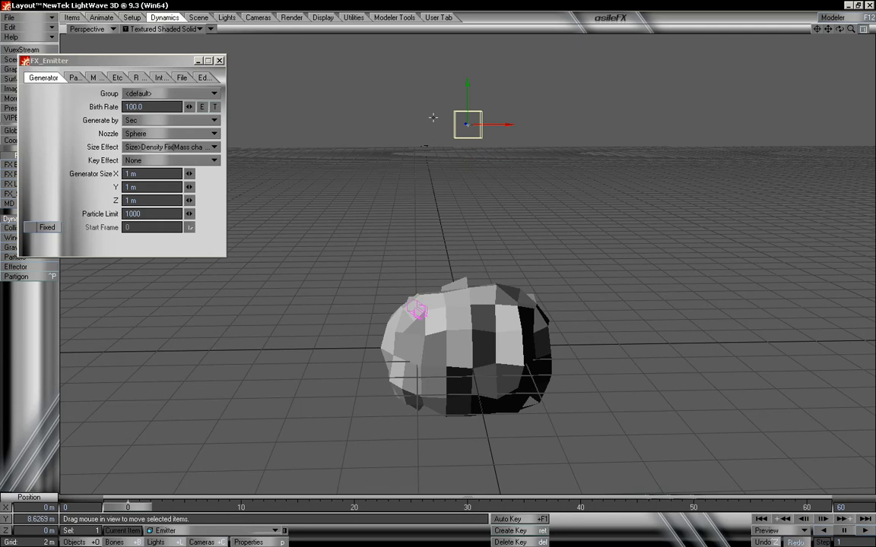
Set the emitter's generator size to 3 m on X, Y and Z.
{"action": "left_click_drag", "start_coordinate": [156, 173], "coordinate": [102, 175]}
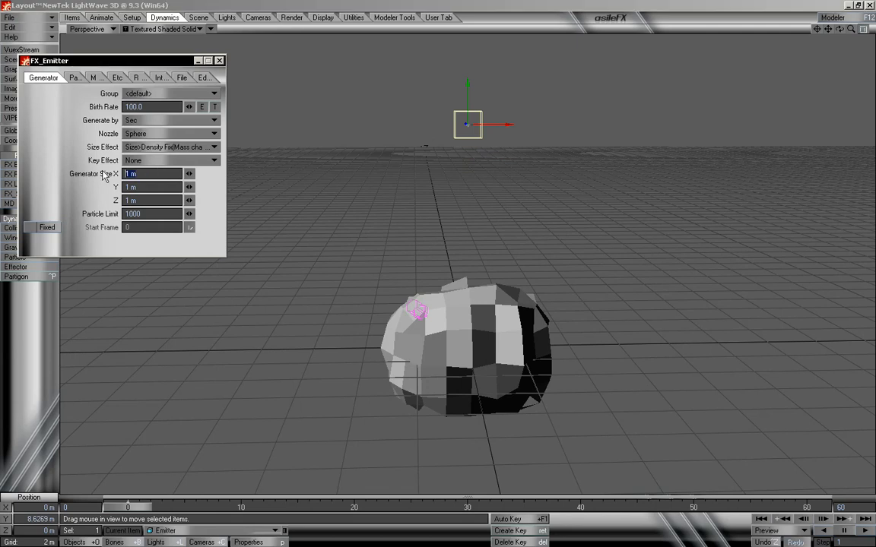
{"action": "type", "text": "3"}
{"action": "key", "text": "Tab"}
{"action": "type", "text": "3"}
{"action": "key", "text": "Tab"}
{"action": "type", "text": "3"}
{"action": "key", "text": "Tab"}
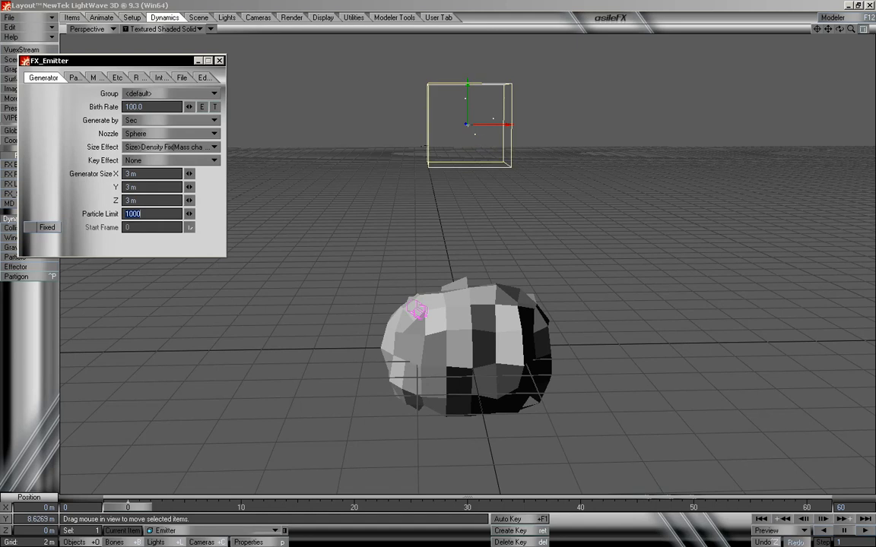
Flatten the emitter by setting its generator size on Y to 200 mm.
{"action": "left_click", "coordinate": [146, 187]}
{"action": "left_click_drag", "start_coordinate": [145, 187], "coordinate": [98, 193]}
{"action": "type", "text": "200mm"}
{"action": "key", "text": "Tab"}
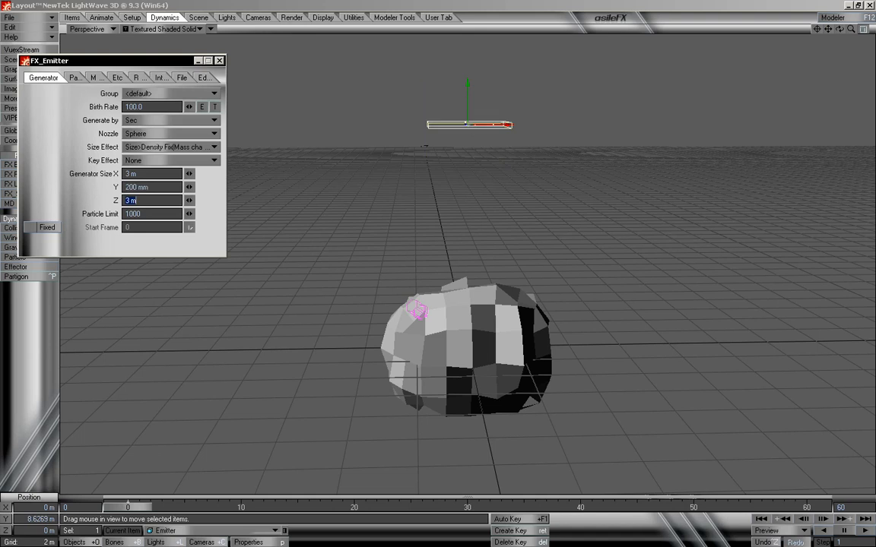
{"action": "key", "text": "Tab"}
{"action": "key", "text": "Tab"}
{"action": "left_click_drag", "start_coordinate": [481, 228], "coordinate": [453, 228], "text": "alt"}
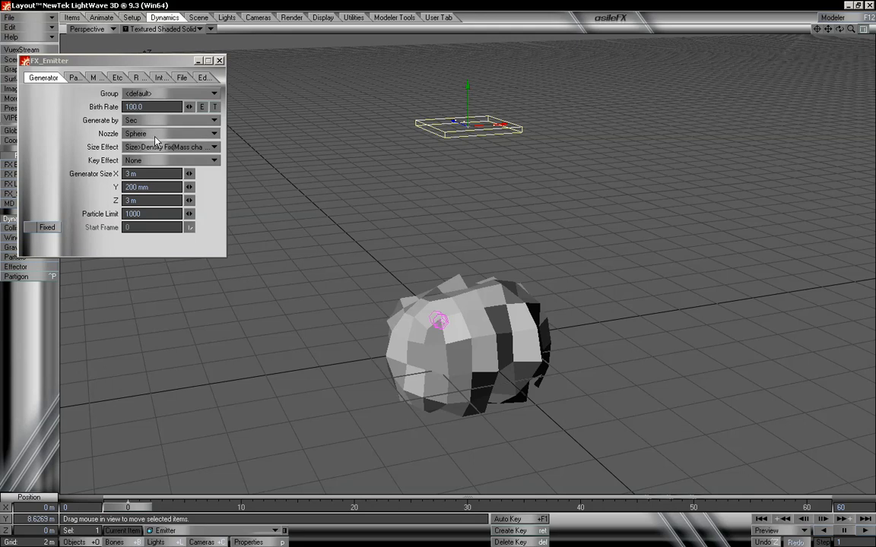
Set the emitter's gravity on the Y axis to 1.
{"action": "left_click", "coordinate": [115, 79]}
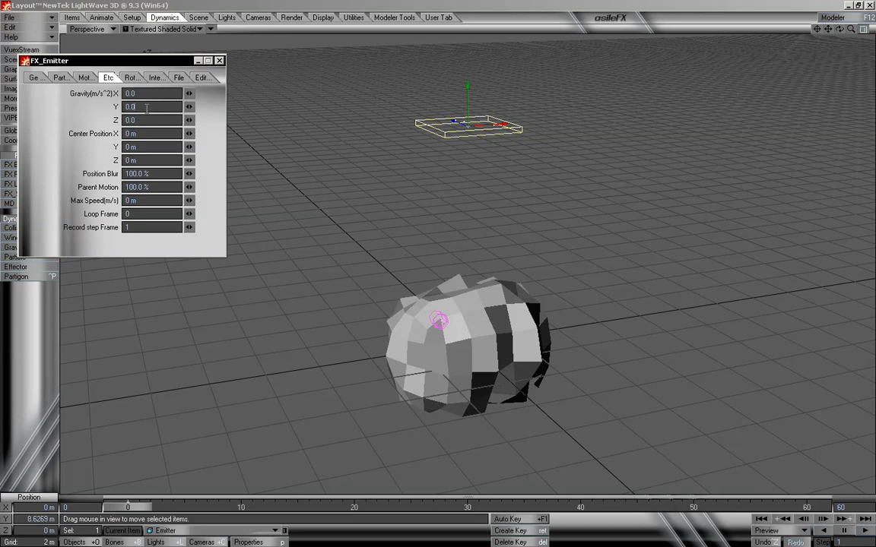
{"action": "left_click", "coordinate": [147, 107]}
{"action": "type", "text": "1"}
{"action": "key", "text": "Tab"}
{"action": "key", "text": "Tab"}
{"action": "key", "text": "Tab"}
{"action": "key", "text": "Tab"}
{"action": "key", "text": "Tab"}
{"action": "key", "text": "Tab"}
{"action": "key", "text": "Tab"}
{"action": "key", "text": "Tab"}
{"action": "key", "text": "Tab"}
Set the particle life time to 350 frames and extend the scene's end frame to 350.
{"action": "left_click", "coordinate": [60, 77]}
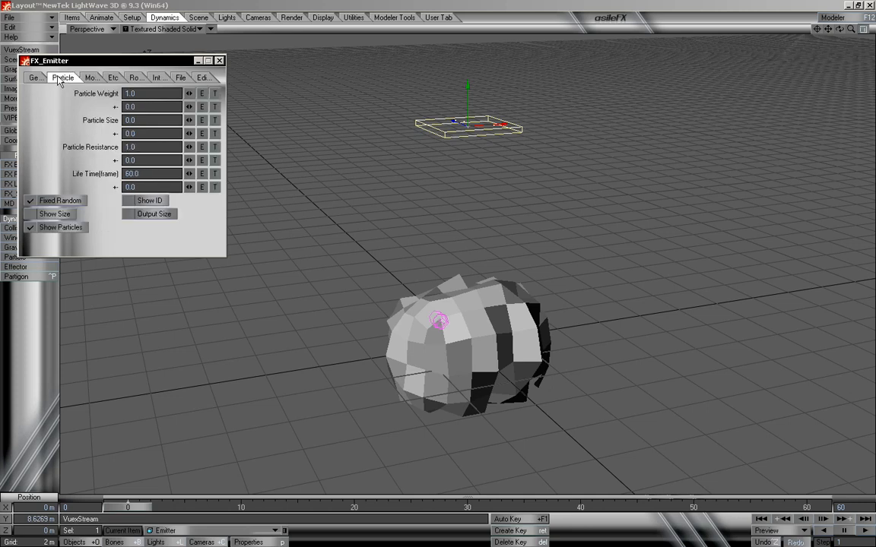
{"action": "left_click", "coordinate": [152, 173]}
{"action": "type", "text": "350"}
{"action": "key", "text": "Tab"}
{"action": "key", "text": "Return"}
{"action": "left_click", "coordinate": [841, 507]}
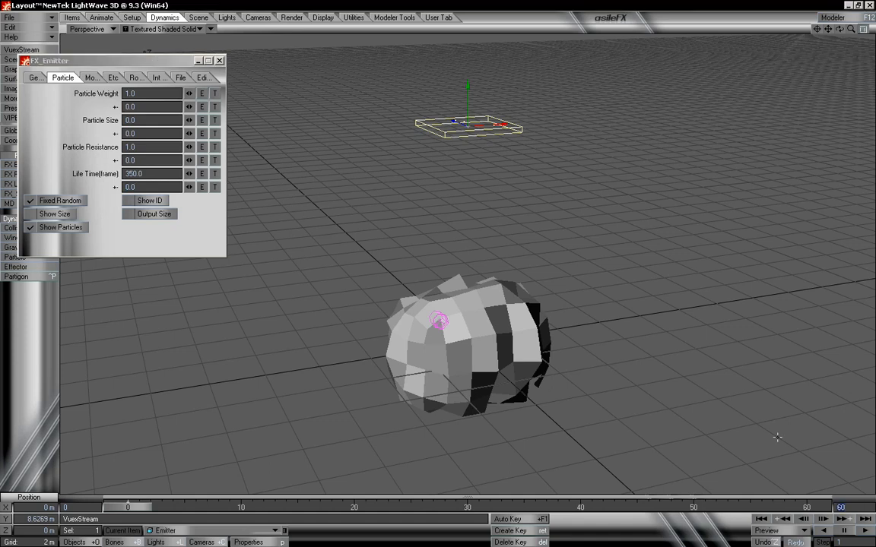
{"action": "key", "text": "Return"}
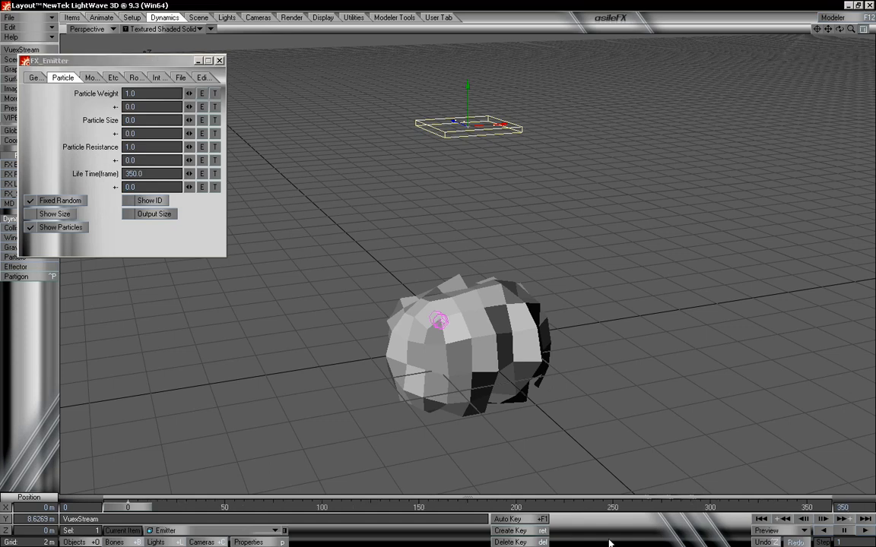
Lower the emitter to about 5.3 m on Y, preview the falling particles and close the emitter settings.
{"action": "mouse_move", "coordinate": [132, 508]}
{"action": "left_mouse_down"}
{"action": "mouse_move", "coordinate": [808, 506]}
{"action": "mouse_move", "coordinate": [127, 506]}
{"action": "left_mouse_up"}
{"action": "left_click_drag", "start_coordinate": [569, 151], "coordinate": [569, 239]}
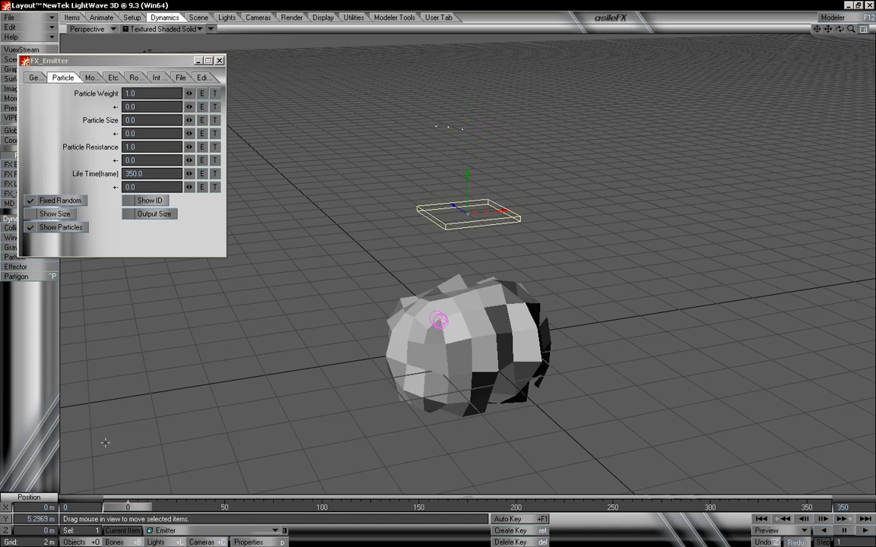
{"action": "mouse_move", "coordinate": [127, 504]}
{"action": "left_mouse_down"}
{"action": "mouse_move", "coordinate": [487, 504]}
{"action": "mouse_move", "coordinate": [127, 504]}
{"action": "left_mouse_up"}
{"action": "left_click_drag", "start_coordinate": [851, 30], "coordinate": [819, 18]}
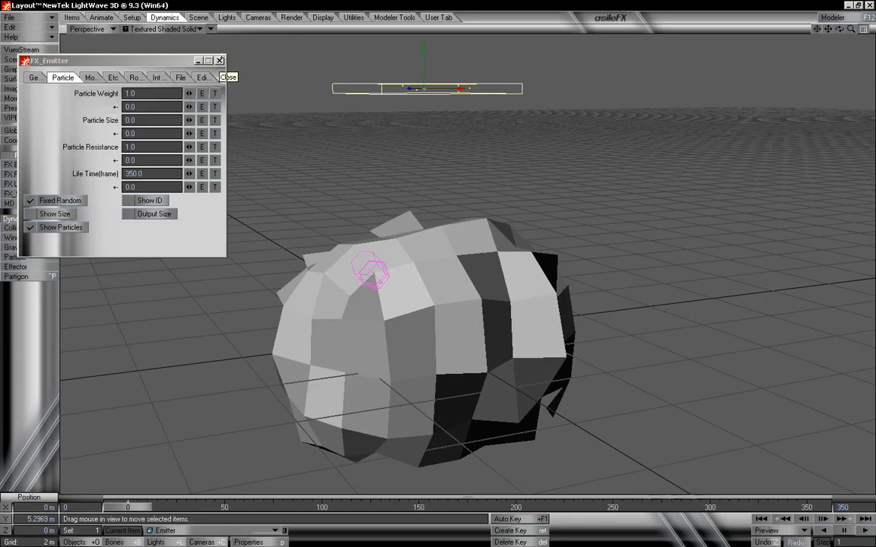
{"action": "left_click", "coordinate": [221, 61]}
Add an FX Collision dynamic to the Rock_SubD object, leaving its type on Object.
{"action": "left_click", "coordinate": [469, 289]}
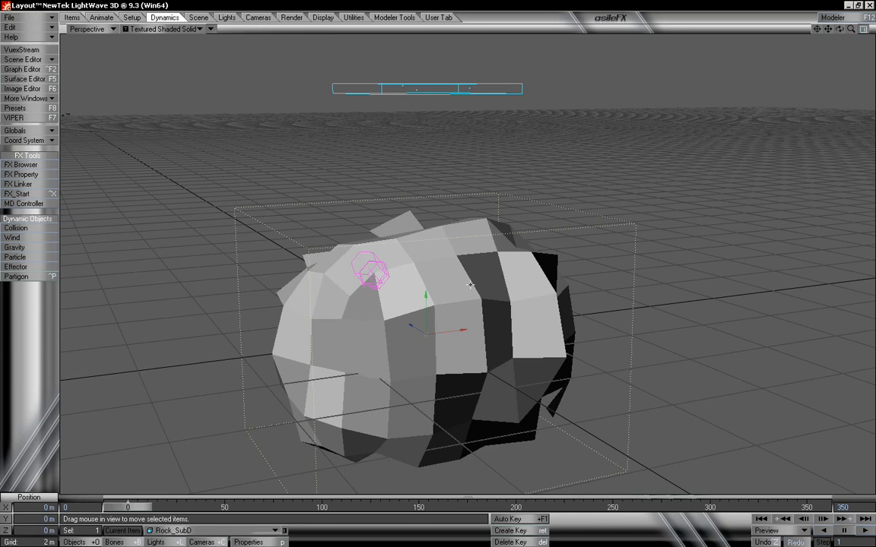
{"action": "key", "text": "p"}
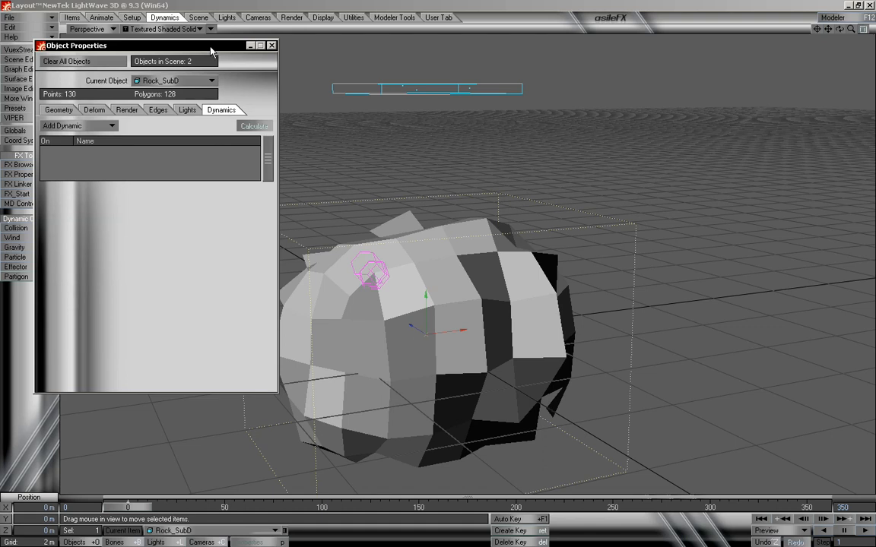
{"action": "left_click_drag", "start_coordinate": [191, 45], "coordinate": [183, 40]}
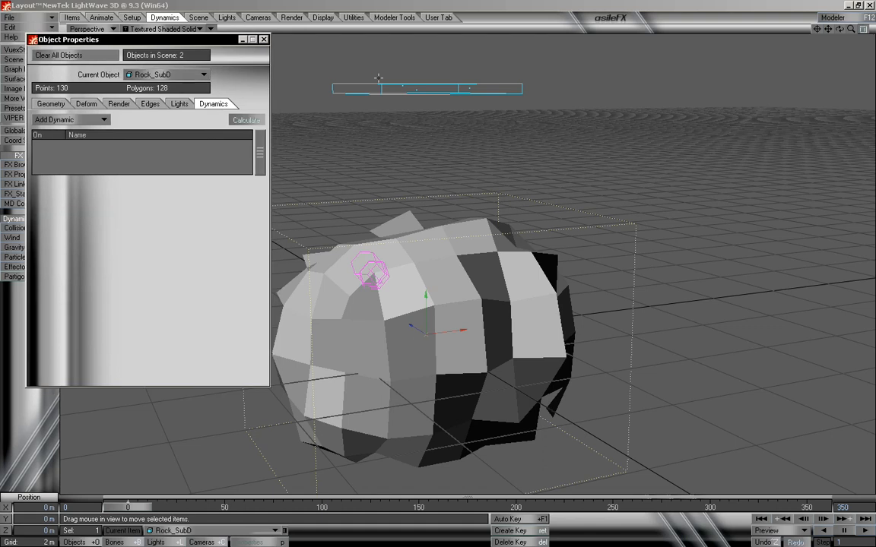
{"action": "left_click", "coordinate": [161, 75]}
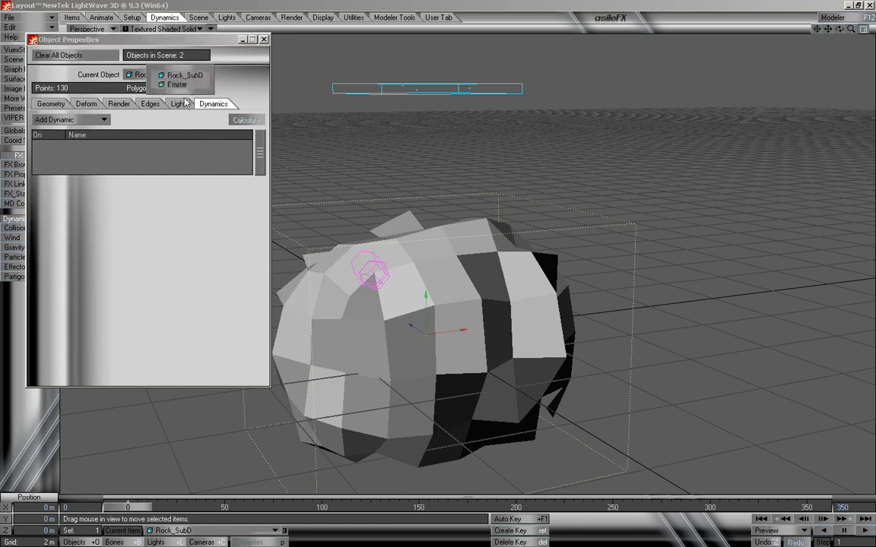
{"action": "left_click", "coordinate": [182, 75]}
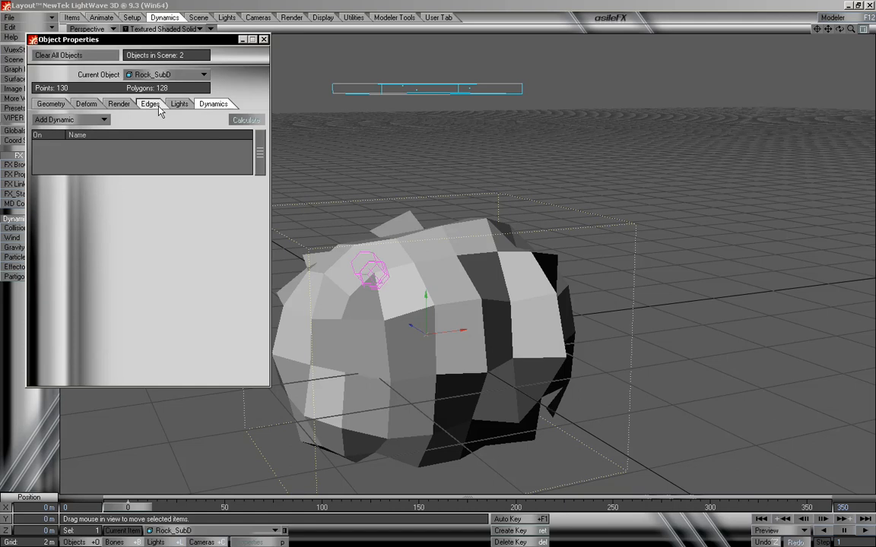
{"action": "left_click", "coordinate": [90, 120]}
{"action": "left_click", "coordinate": [110, 171]}
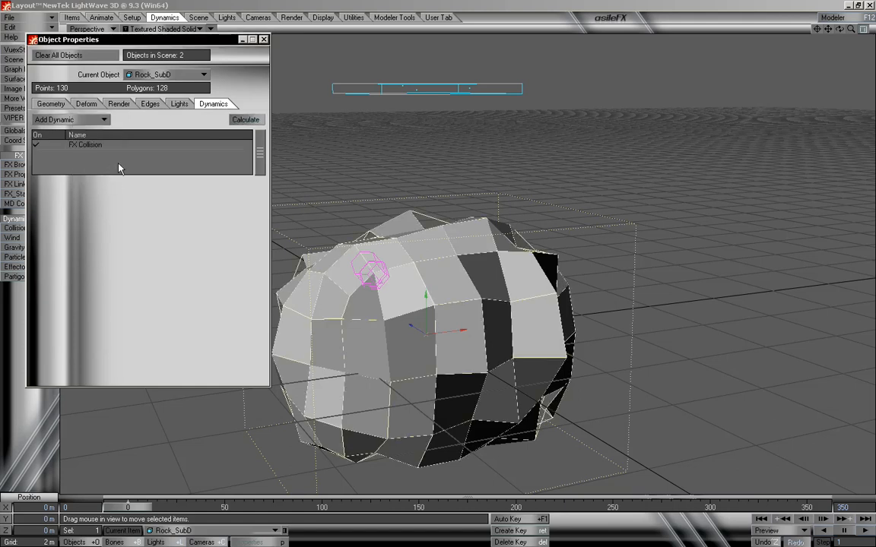
{"action": "left_click", "coordinate": [110, 145]}
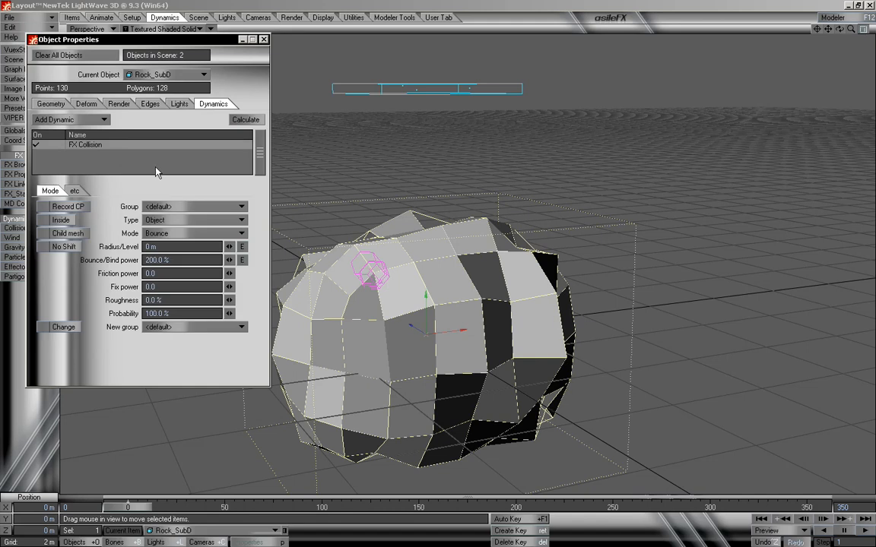
{"action": "left_click", "coordinate": [171, 222]}
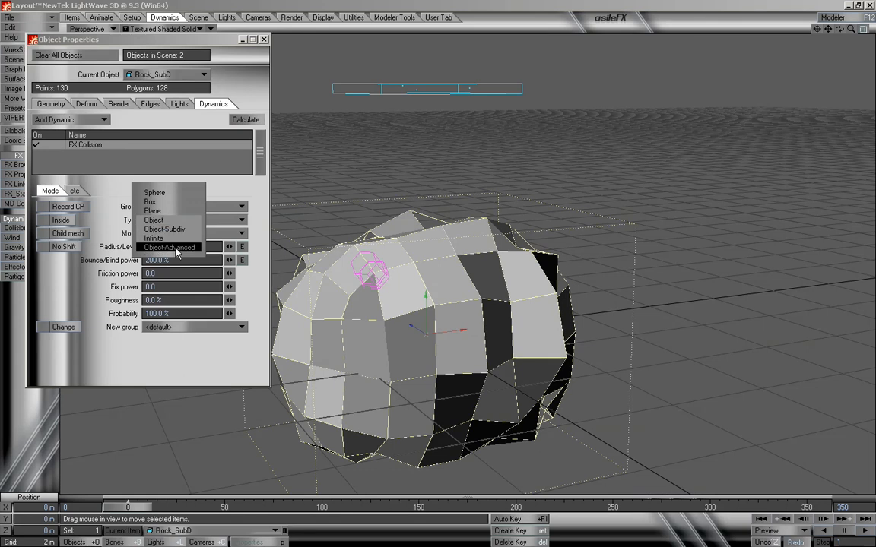
{"action": "left_click", "coordinate": [112, 221]}
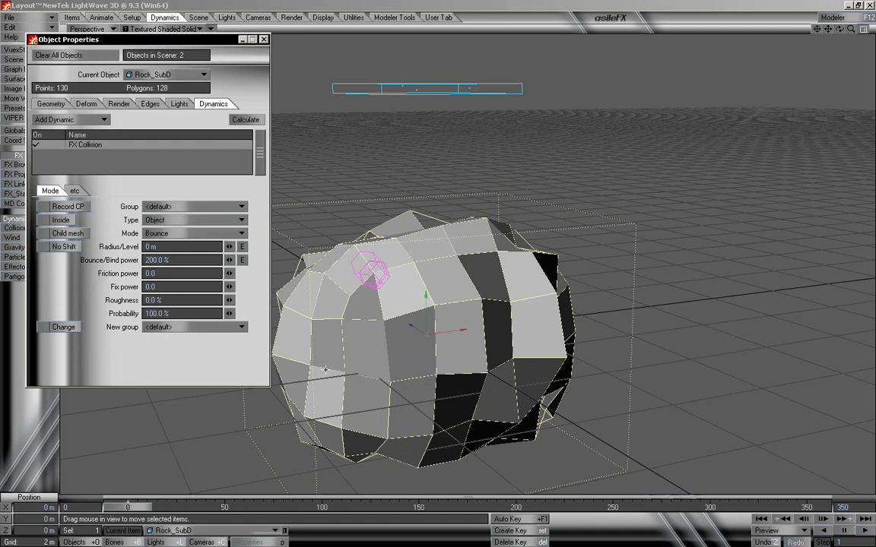
Scrub the animation with a close view of the rock to examine how the particles collide with it.
{"action": "mouse_move", "coordinate": [126, 507]}
{"action": "left_mouse_down"}
{"action": "mouse_move", "coordinate": [706, 507]}
{"action": "mouse_move", "coordinate": [127, 507]}
{"action": "left_mouse_up"}
{"action": "left_click_drag", "start_coordinate": [446, 287], "coordinate": [438, 267], "text": "alt"}
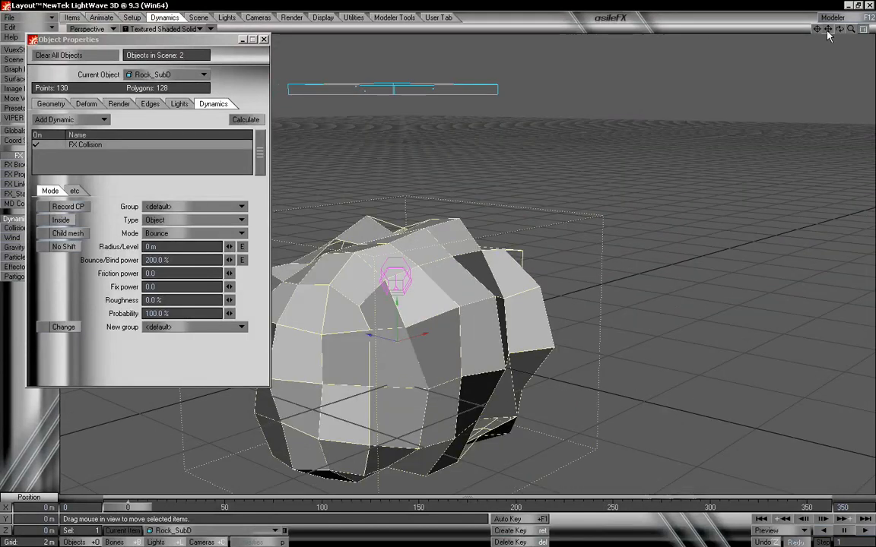
{"action": "left_click_drag", "start_coordinate": [828, 29], "coordinate": [866, 29]}
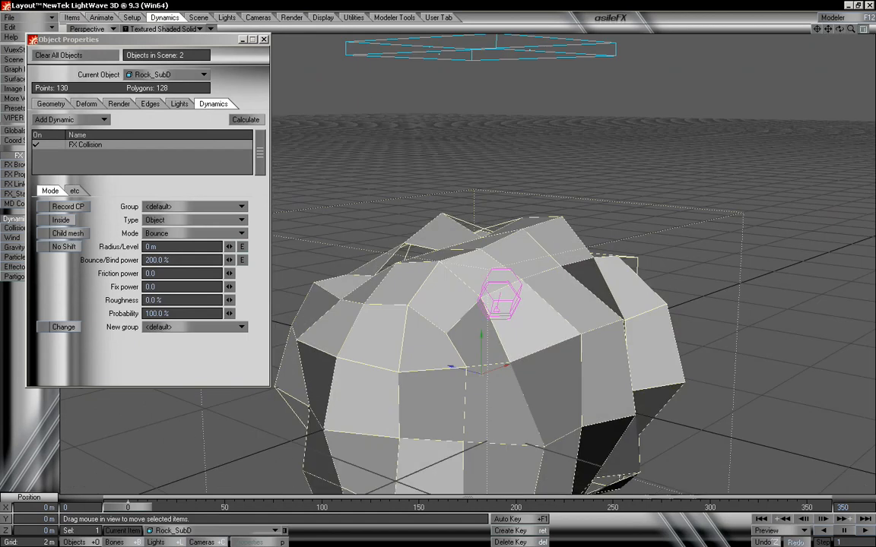
{"action": "mouse_move", "coordinate": [127, 507]}
{"action": "left_mouse_down"}
{"action": "mouse_move", "coordinate": [806, 507]}
{"action": "mouse_move", "coordinate": [115, 508]}
{"action": "left_mouse_up"}
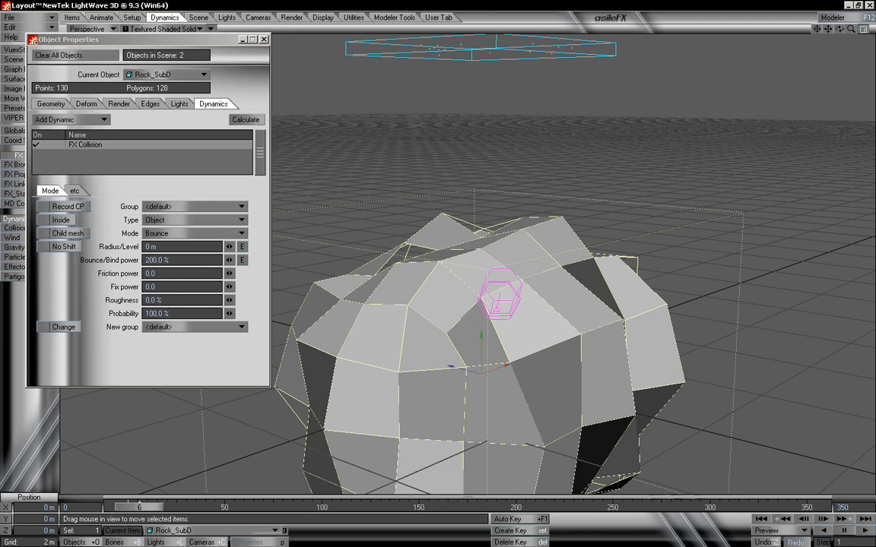
{"action": "left_click_drag", "start_coordinate": [324, 506], "coordinate": [128, 506]}
Try a Bounce/Bind power of 10% for the rock's collision and preview the particles.
{"action": "left_click", "coordinate": [174, 260]}
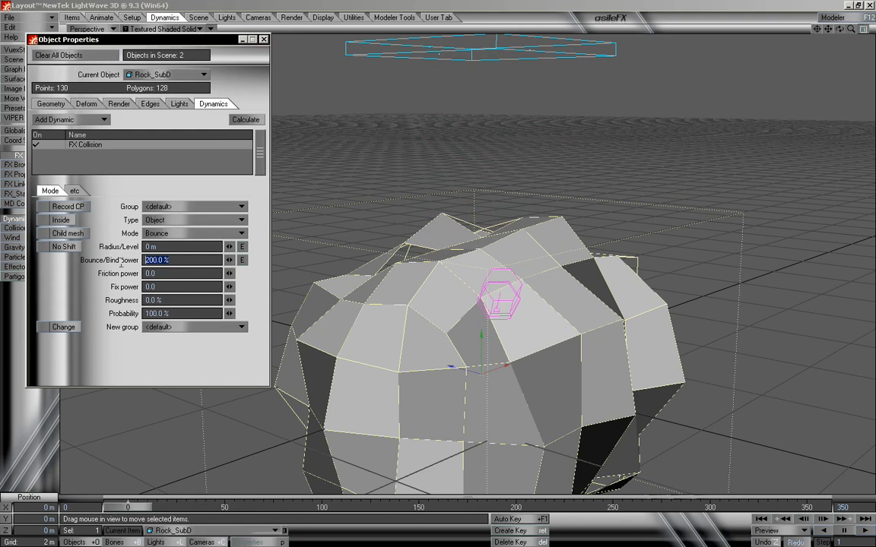
{"action": "type", "text": "10"}
{"action": "mouse_move", "coordinate": [139, 508]}
{"action": "left_mouse_down"}
{"action": "mouse_move", "coordinate": [788, 508]}
{"action": "mouse_move", "coordinate": [127, 508]}
{"action": "left_mouse_up"}
{"action": "mouse_move", "coordinate": [840, 29]}
{"action": "left_mouse_down"}
{"action": "mouse_move", "coordinate": [806, 41]}
{"action": "mouse_move", "coordinate": [837, 30]}
{"action": "left_mouse_up"}
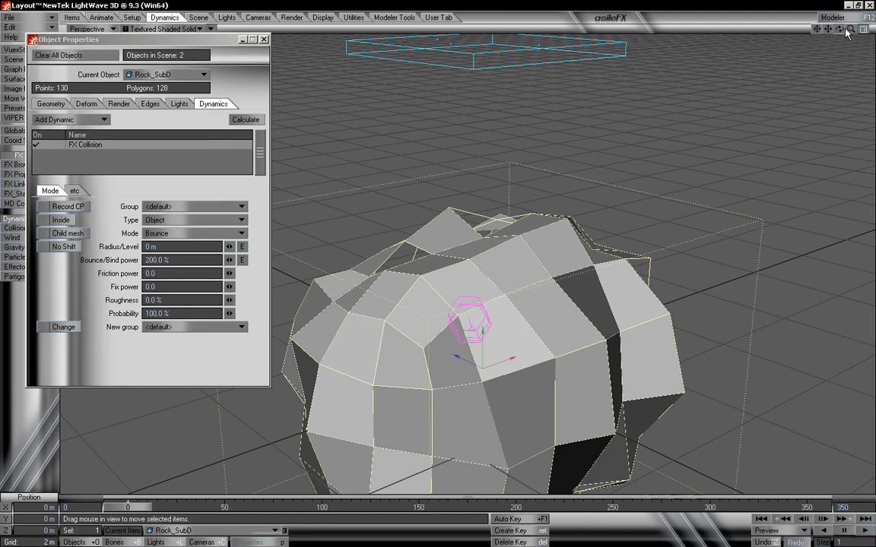
{"action": "left_click_drag", "start_coordinate": [840, 29], "coordinate": [844, 32]}
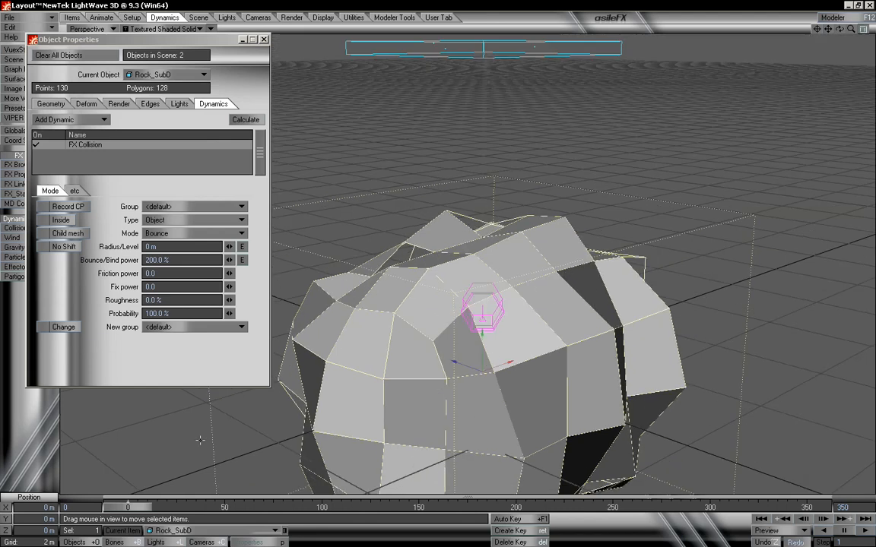
Scrub the animation from several angles to examine how the particles bounce off the rock at 200% Bounce/Bind power.
{"action": "mouse_move", "coordinate": [143, 508]}
{"action": "left_mouse_down"}
{"action": "mouse_move", "coordinate": [807, 508]}
{"action": "mouse_move", "coordinate": [593, 508]}
{"action": "mouse_move", "coordinate": [636, 508]}
{"action": "left_mouse_up"}
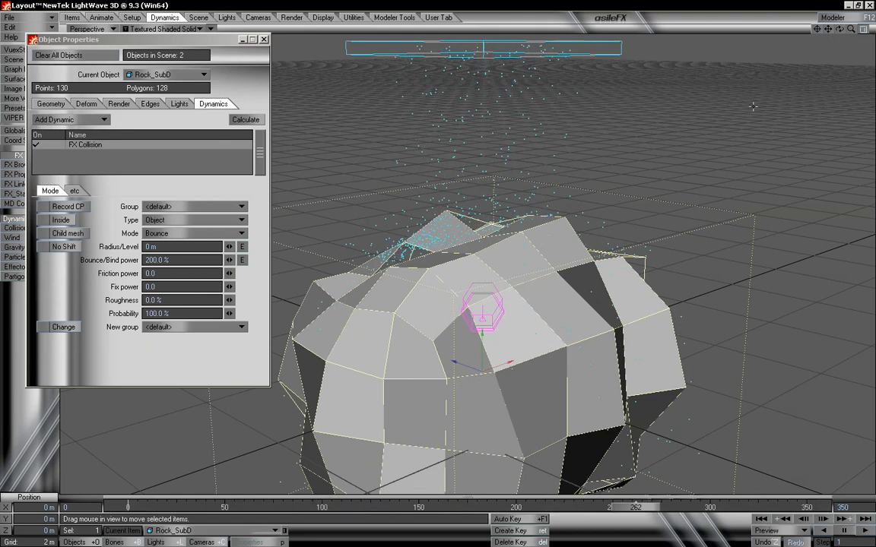
{"action": "left_click_drag", "start_coordinate": [851, 29], "coordinate": [853, 33]}
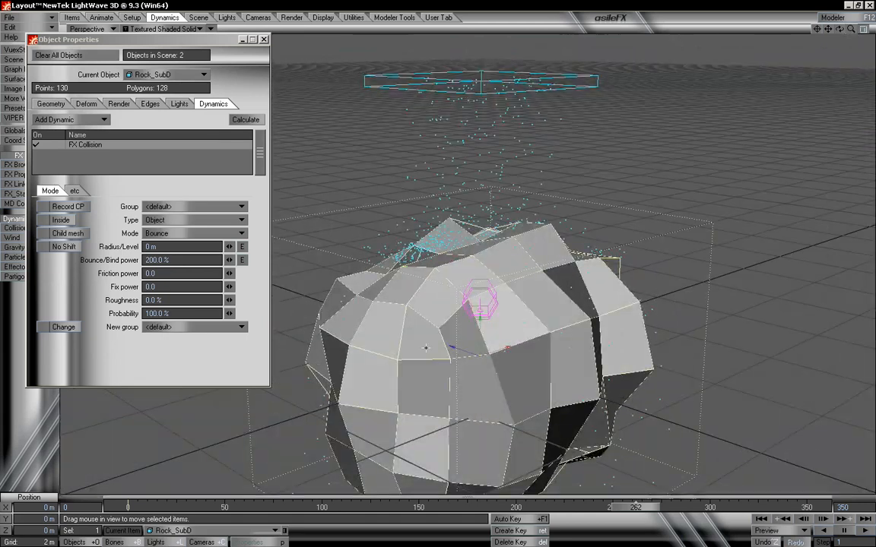
{"action": "left_click_drag", "start_coordinate": [642, 514], "coordinate": [127, 507]}
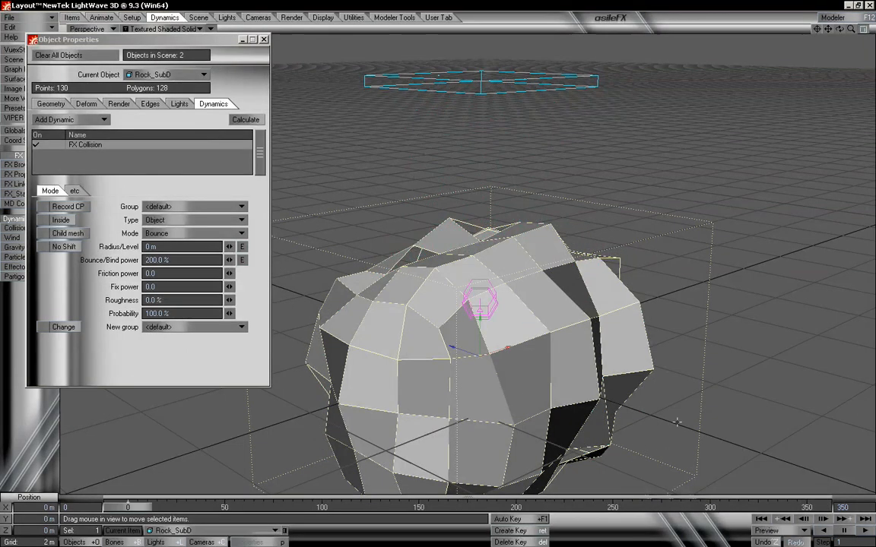
{"action": "mouse_move", "coordinate": [839, 28]}
{"action": "left_mouse_down"}
{"action": "mouse_move", "coordinate": [829, 44]}
{"action": "mouse_move", "coordinate": [829, 25]}
{"action": "left_mouse_up"}
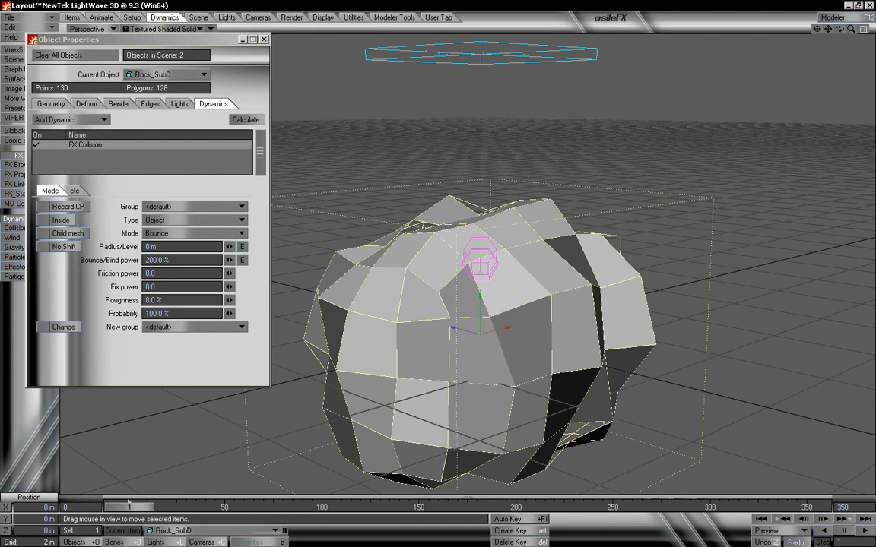
{"action": "mouse_move", "coordinate": [130, 507]}
{"action": "left_mouse_down"}
{"action": "mouse_move", "coordinate": [806, 505]}
{"action": "mouse_move", "coordinate": [128, 507]}
{"action": "left_mouse_up"}
Try the Stick collision mode on the rock and preview the particles.
{"action": "left_click", "coordinate": [176, 234]}
{"action": "left_click", "coordinate": [180, 241]}
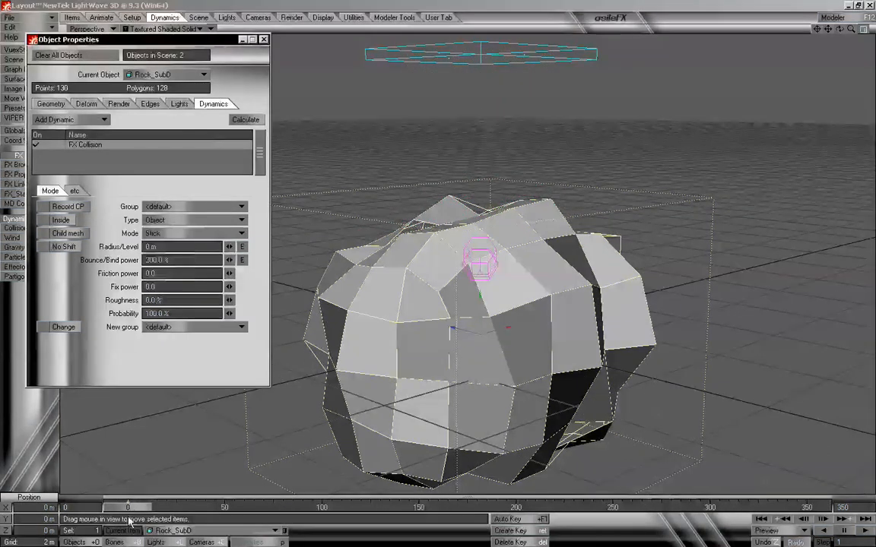
{"action": "mouse_move", "coordinate": [128, 507]}
{"action": "left_mouse_down"}
{"action": "mouse_move", "coordinate": [496, 506]}
{"action": "mouse_move", "coordinate": [128, 506]}
{"action": "left_mouse_up"}
Try the Erase collision mode on the rock and preview the particles from different angles.
{"action": "left_click", "coordinate": [156, 233]}
{"action": "left_click", "coordinate": [171, 247]}
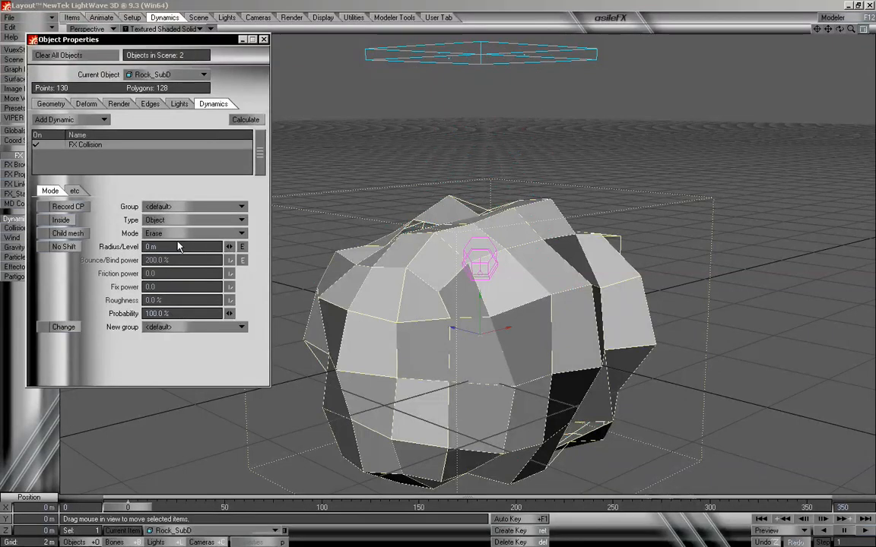
{"action": "mouse_move", "coordinate": [140, 507]}
{"action": "left_mouse_down"}
{"action": "mouse_move", "coordinate": [515, 506]}
{"action": "mouse_move", "coordinate": [129, 507]}
{"action": "left_mouse_up"}
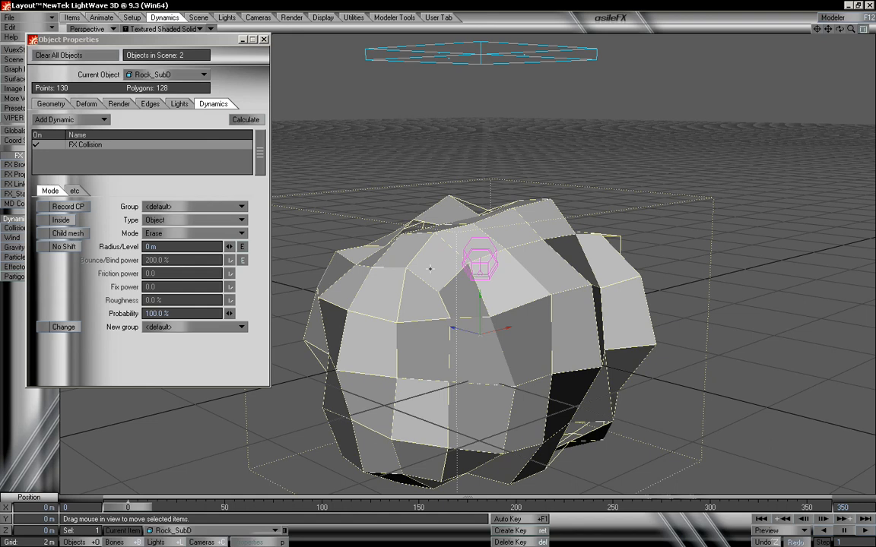
{"action": "mouse_move", "coordinate": [141, 511]}
{"action": "left_mouse_down"}
{"action": "mouse_move", "coordinate": [402, 508]}
{"action": "mouse_move", "coordinate": [127, 508]}
{"action": "left_mouse_up"}
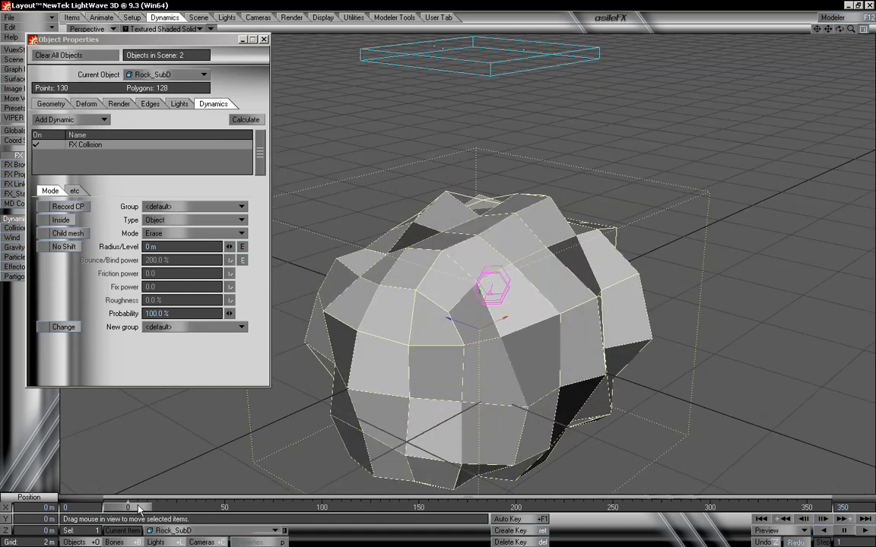
{"action": "mouse_move", "coordinate": [140, 508]}
{"action": "left_mouse_down"}
{"action": "mouse_move", "coordinate": [329, 508]}
{"action": "mouse_move", "coordinate": [129, 508]}
{"action": "left_mouse_up"}
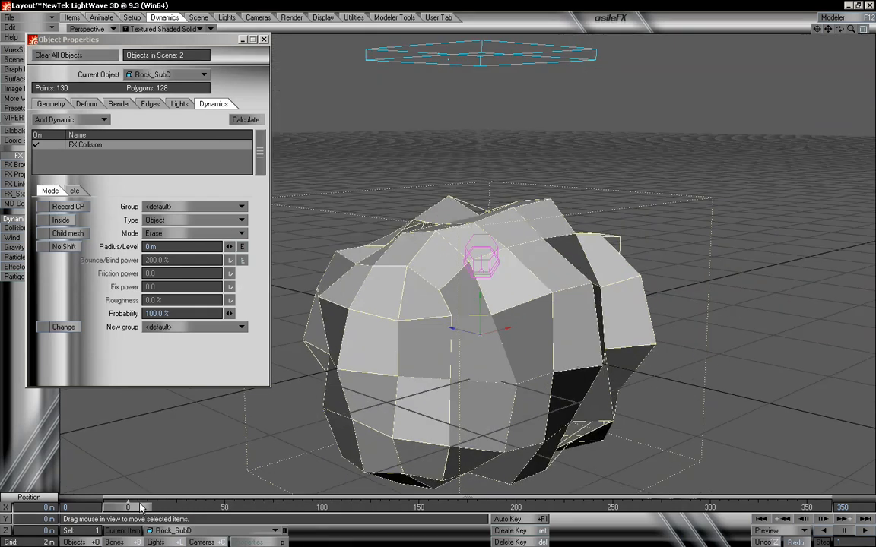
{"action": "mouse_move", "coordinate": [141, 508]}
{"action": "left_mouse_down"}
{"action": "mouse_move", "coordinate": [346, 508]}
{"action": "mouse_move", "coordinate": [129, 508]}
{"action": "left_mouse_up"}
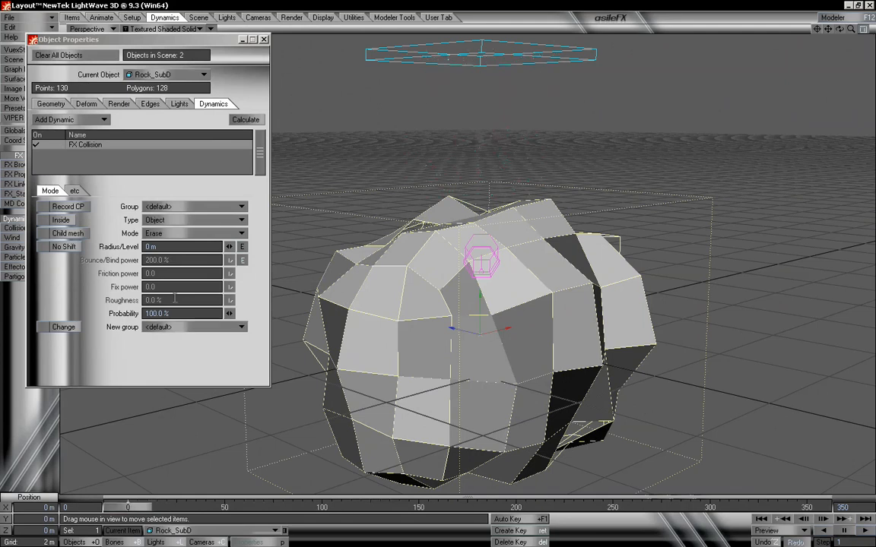
Try the Event collision mode on the rock and preview the particles.
{"action": "left_click", "coordinate": [175, 233]}
{"action": "left_click", "coordinate": [174, 242]}
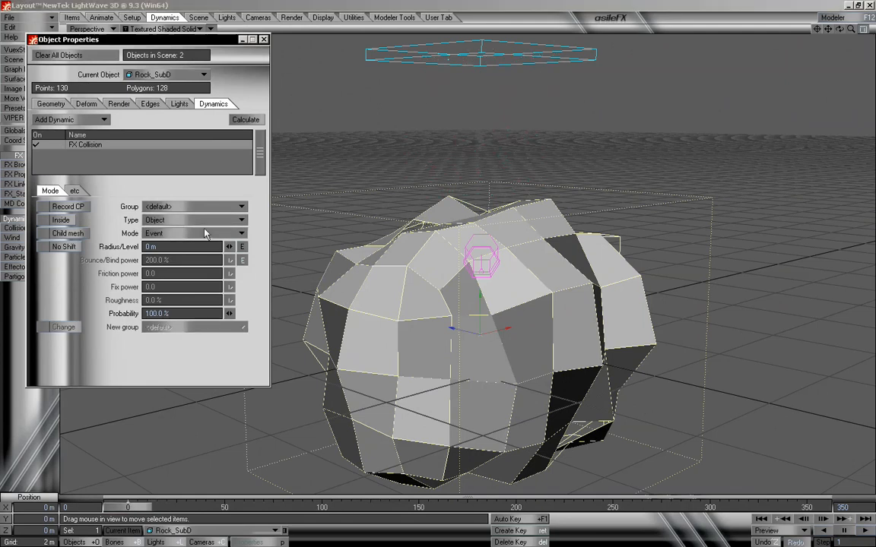
{"action": "mouse_move", "coordinate": [127, 507]}
{"action": "left_mouse_down"}
{"action": "mouse_move", "coordinate": [434, 507]}
{"action": "mouse_move", "coordinate": [128, 507]}
{"action": "left_mouse_up"}
Try the Scatter collision mode on the rock and preview how the particles spread beneath it.
{"action": "left_click", "coordinate": [180, 235]}
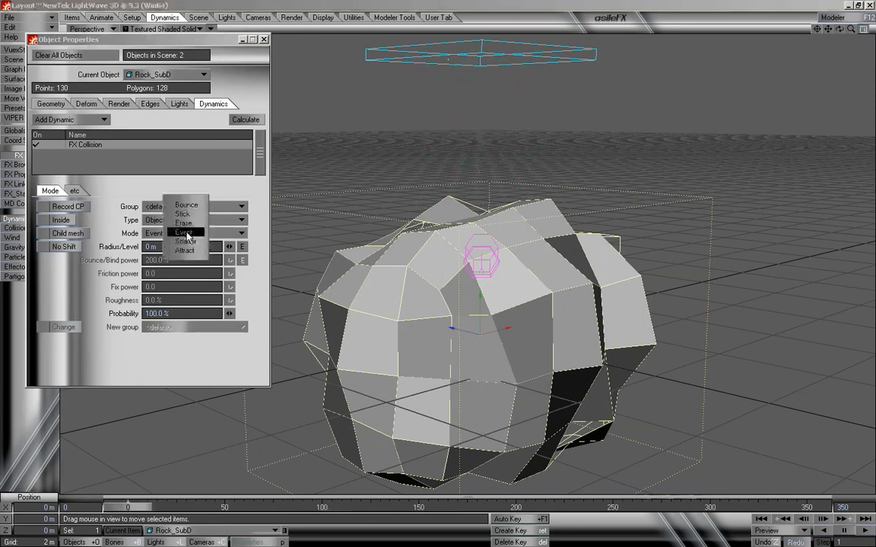
{"action": "left_click", "coordinate": [177, 222]}
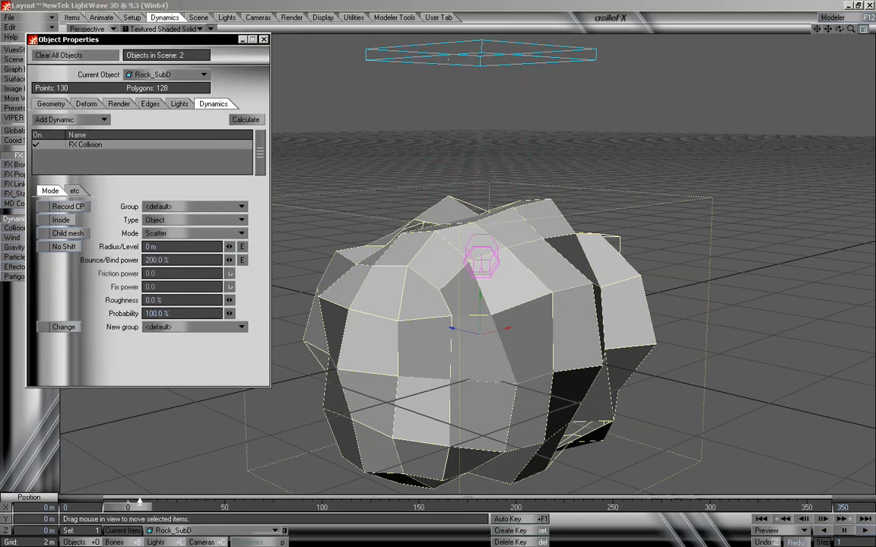
{"action": "left_click_drag", "start_coordinate": [139, 508], "coordinate": [701, 507]}
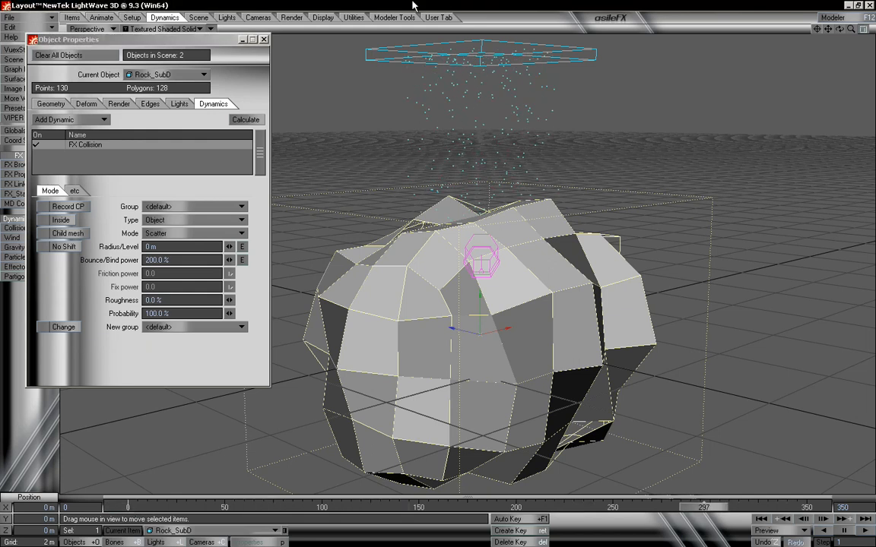
{"action": "left_click_drag", "start_coordinate": [850, 29], "coordinate": [806, 29]}
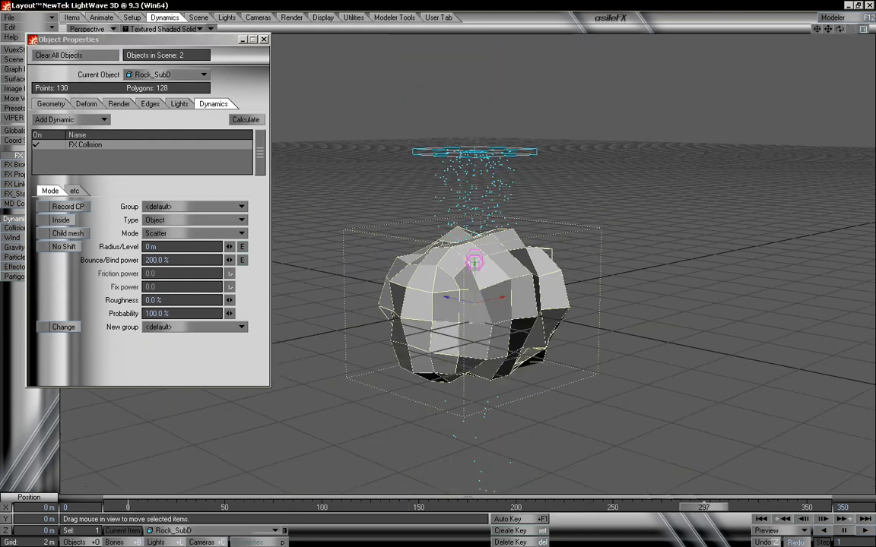
{"action": "left_click_drag", "start_coordinate": [700, 509], "coordinate": [116, 508]}
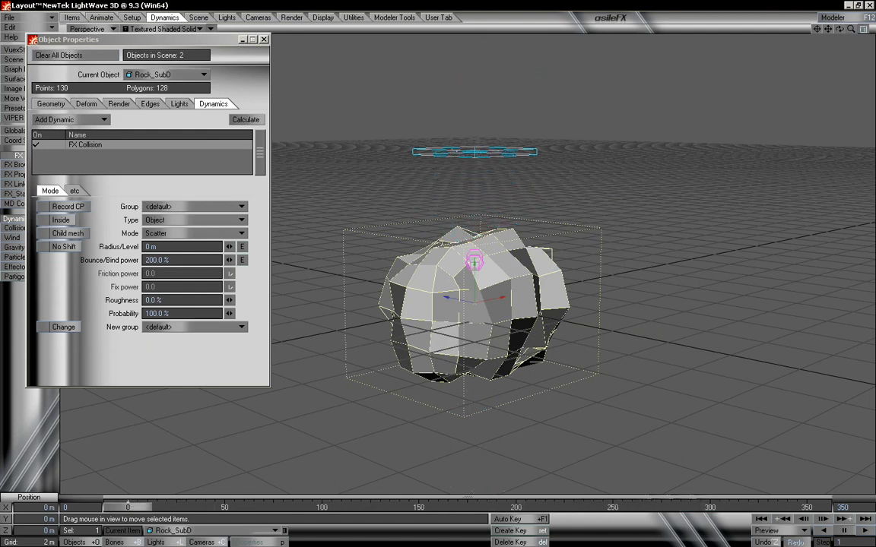
Set the rock's collision mode to Attract with a Bounce/Bind power of 25% and preview the particles.
{"action": "left_click", "coordinate": [165, 234]}
{"action": "left_click", "coordinate": [152, 220]}
{"action": "mouse_move", "coordinate": [128, 508]}
{"action": "left_mouse_down"}
{"action": "mouse_move", "coordinate": [609, 508]}
{"action": "mouse_move", "coordinate": [127, 508]}
{"action": "left_mouse_up"}
{"action": "left_click", "coordinate": [183, 261]}
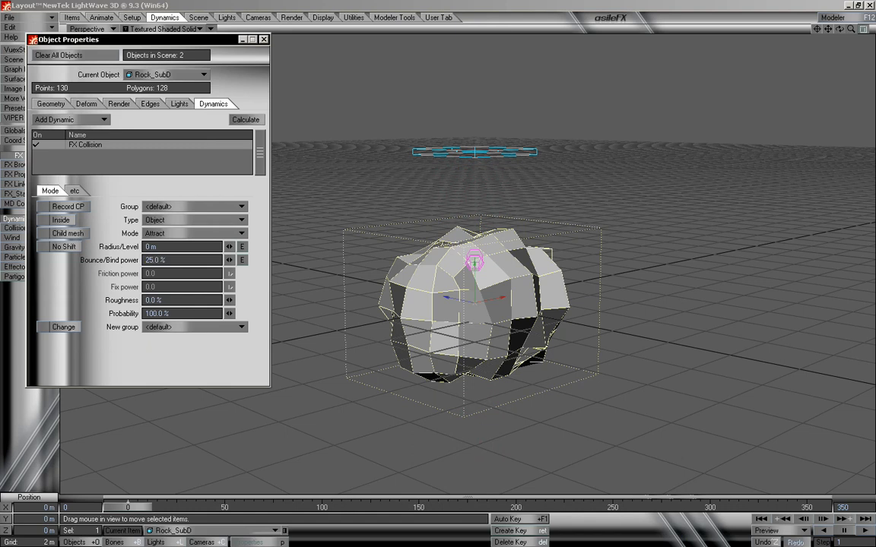
{"action": "mouse_move", "coordinate": [141, 515]}
{"action": "left_mouse_down"}
{"action": "mouse_move", "coordinate": [417, 511]}
{"action": "mouse_move", "coordinate": [128, 507]}
{"action": "left_mouse_up"}
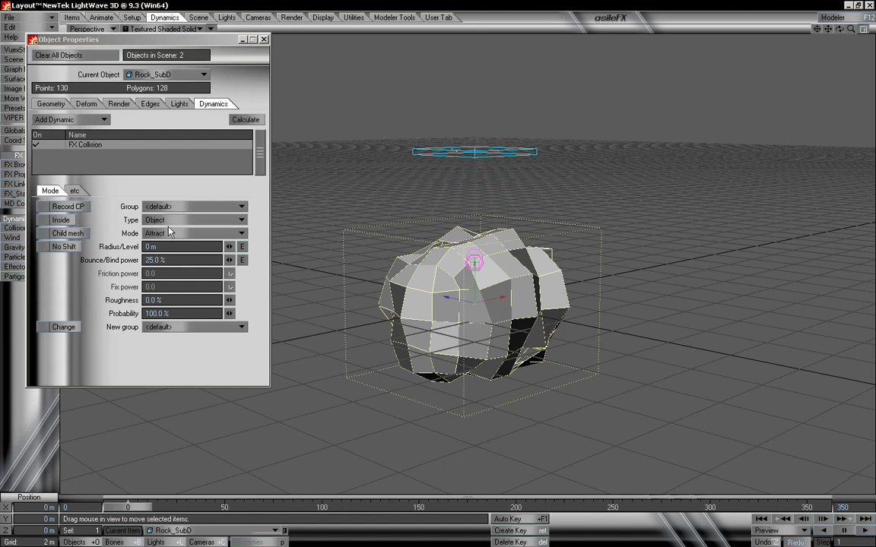
Raise the rock's Bounce/Bind power to 100%, recalculate the dynamics and return to frame 0.
{"action": "left_click_drag", "start_coordinate": [175, 260], "coordinate": [111, 260]}
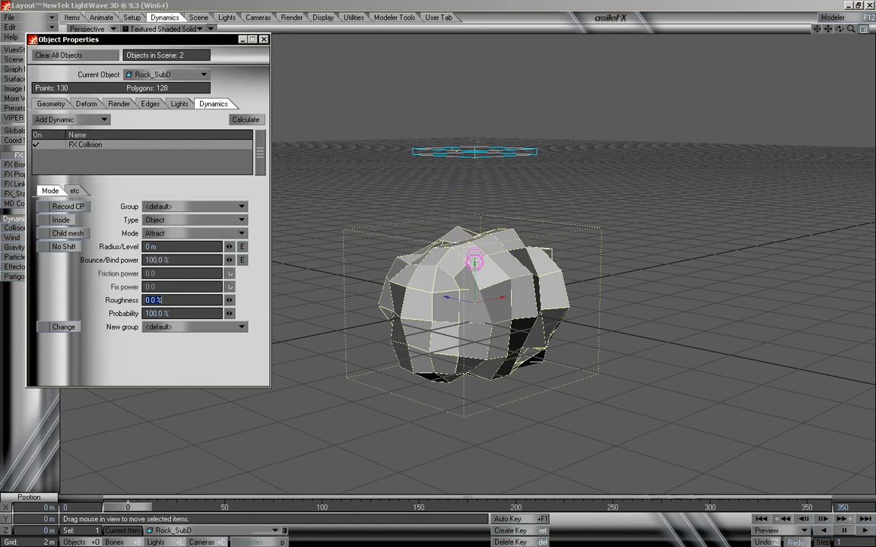
{"action": "left_click", "coordinate": [238, 124]}
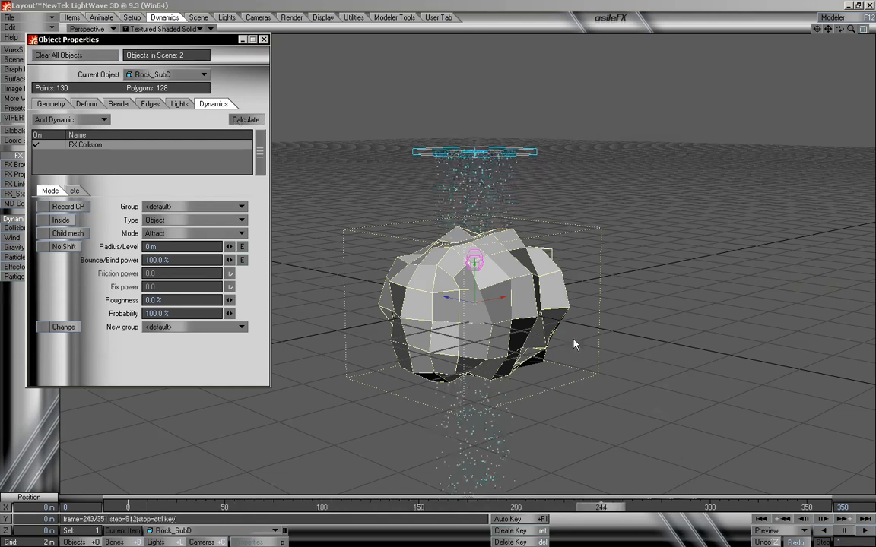
{"action": "key", "text": "ctrl"}
{"action": "left_click_drag", "start_coordinate": [643, 509], "coordinate": [128, 508]}
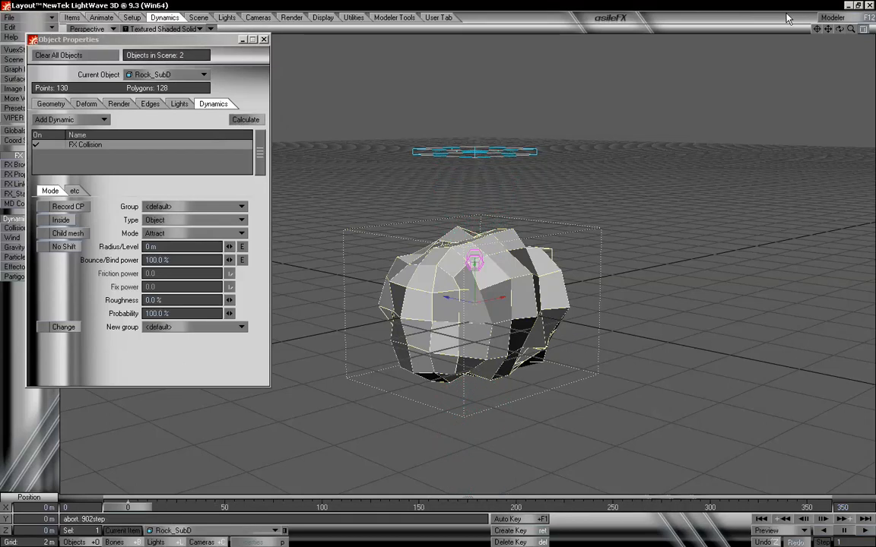
Try a Bounce/Bind power of 0% with a recalculation, restore it to 100% and preview the particles.
{"action": "mouse_move", "coordinate": [850, 30]}
{"action": "left_mouse_down"}
{"action": "mouse_move", "coordinate": [872, 30]}
{"action": "mouse_move", "coordinate": [863, 29]}
{"action": "left_mouse_up"}
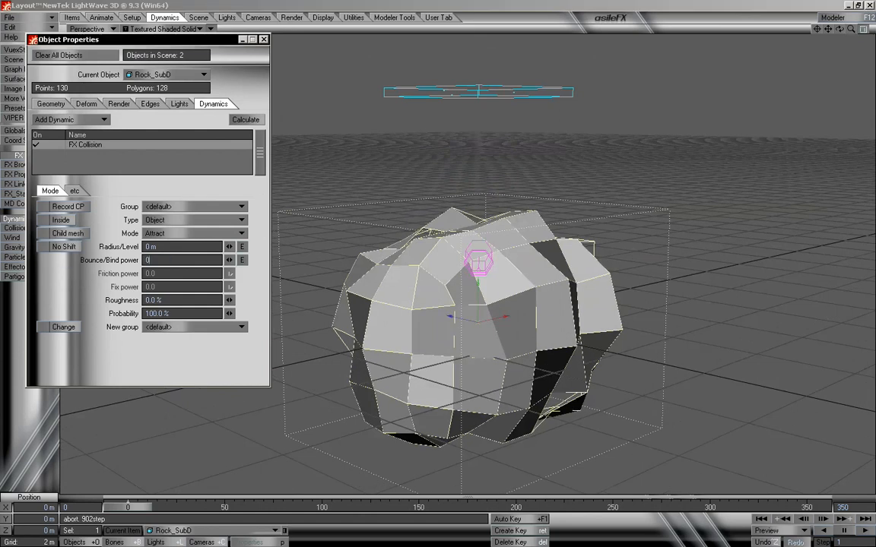
{"action": "left_click", "coordinate": [241, 120]}
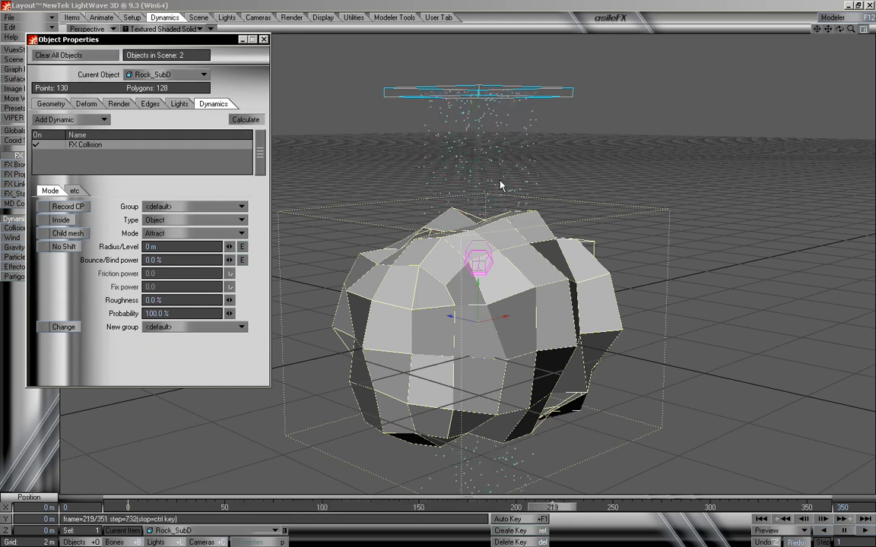
{"action": "key", "text": "ctrl"}
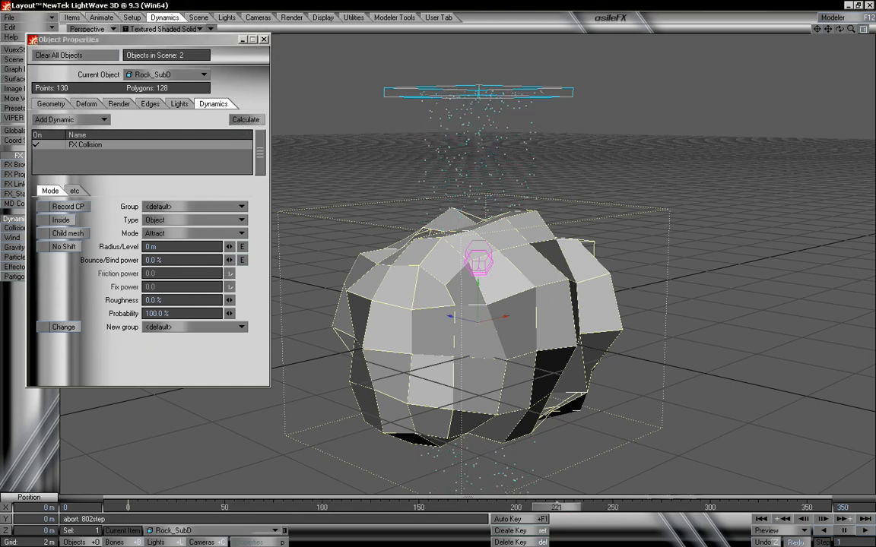
{"action": "left_click_drag", "start_coordinate": [584, 508], "coordinate": [115, 508]}
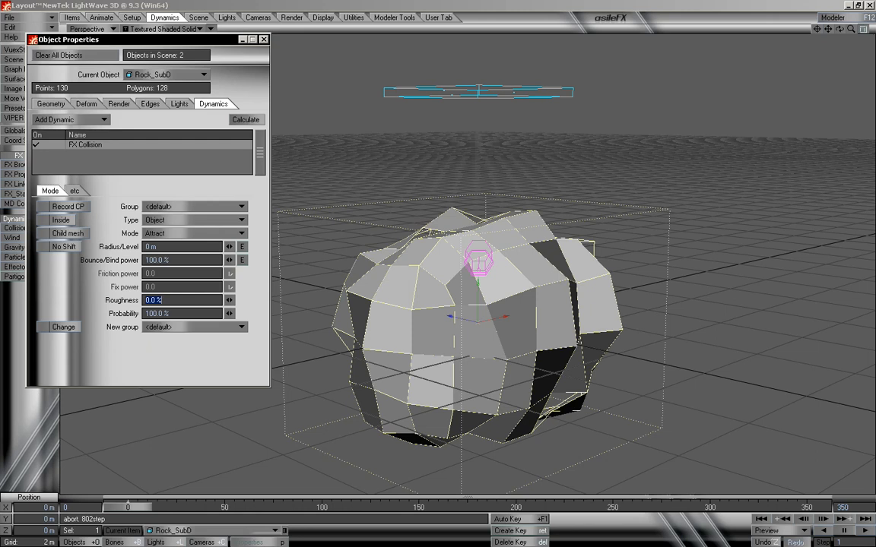
{"action": "left_click_drag", "start_coordinate": [839, 29], "coordinate": [840, 28]}
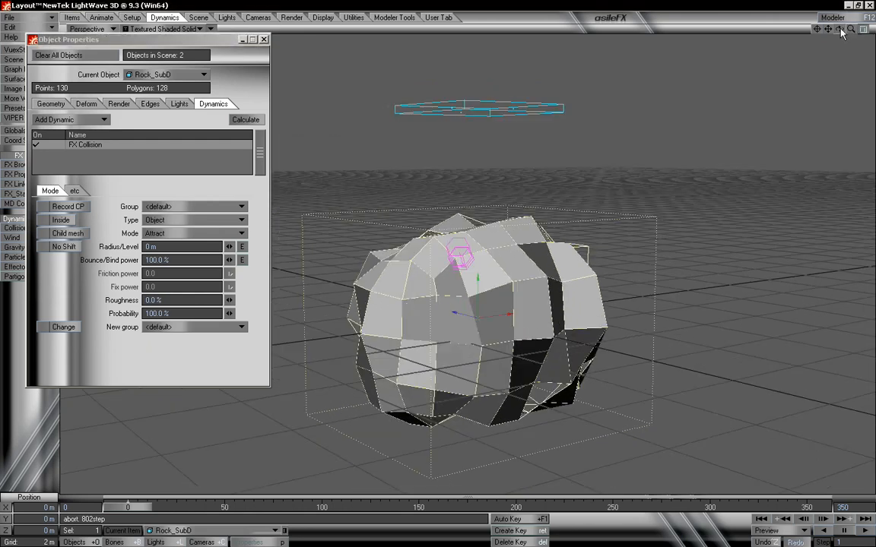
{"action": "mouse_move", "coordinate": [133, 508]}
{"action": "left_mouse_down"}
{"action": "mouse_move", "coordinate": [485, 508]}
{"action": "mouse_move", "coordinate": [127, 508]}
{"action": "left_mouse_up"}
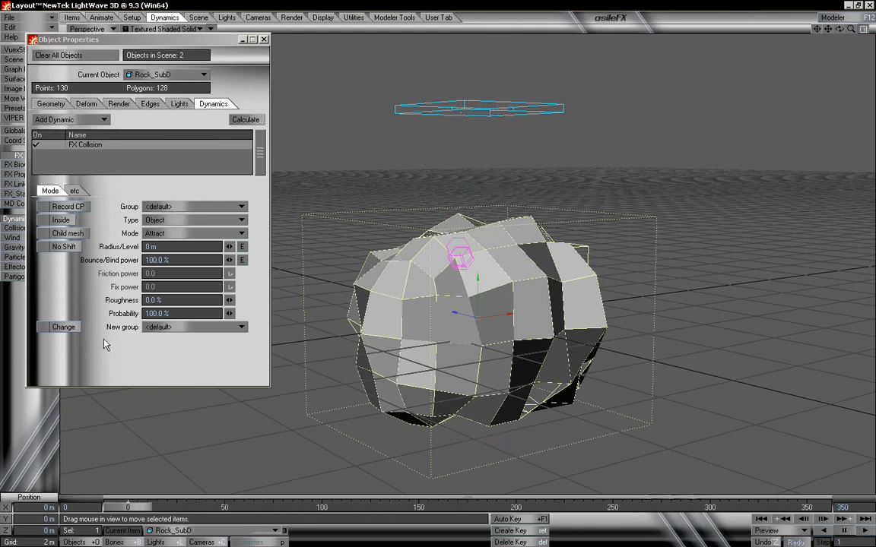
Try a Bounce/Bind power of 500% for the rock's attraction and preview the particles.
{"action": "left_click", "coordinate": [183, 260]}
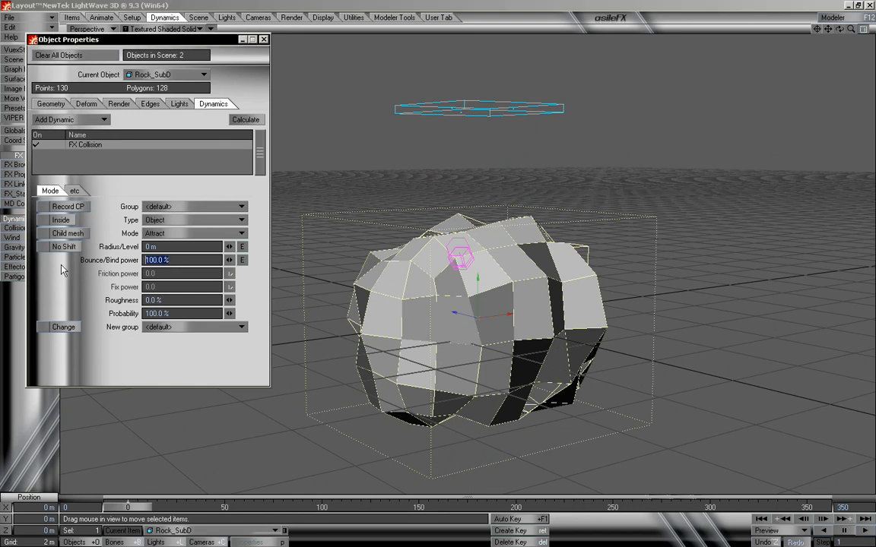
{"action": "type", "text": "500"}
{"action": "key", "text": "Tab"}
{"action": "mouse_move", "coordinate": [137, 509]}
{"action": "left_mouse_down"}
{"action": "mouse_move", "coordinate": [670, 507]}
{"action": "mouse_move", "coordinate": [128, 507]}
{"action": "left_mouse_up"}
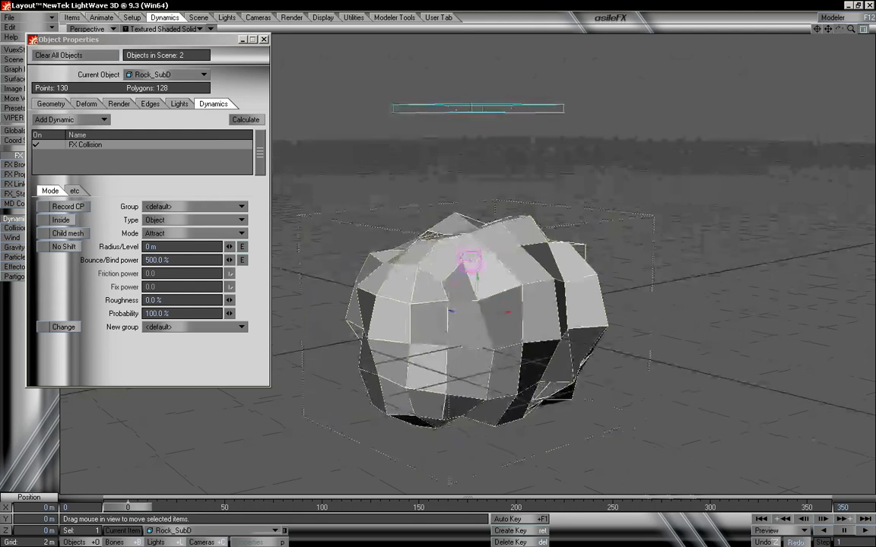
Try the Sphere collision type on the rock and recalculate the dynamics.
{"action": "left_click", "coordinate": [172, 220]}
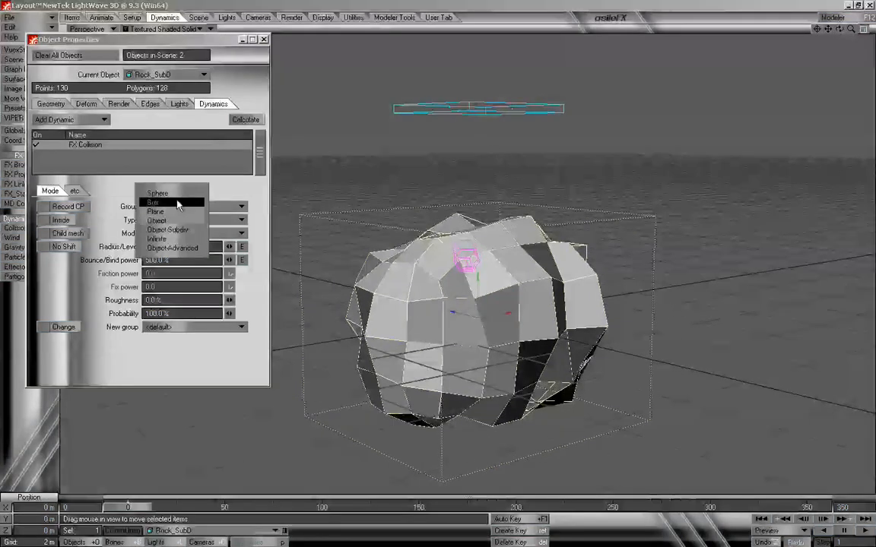
{"action": "left_click", "coordinate": [158, 193]}
{"action": "left_click", "coordinate": [244, 120]}
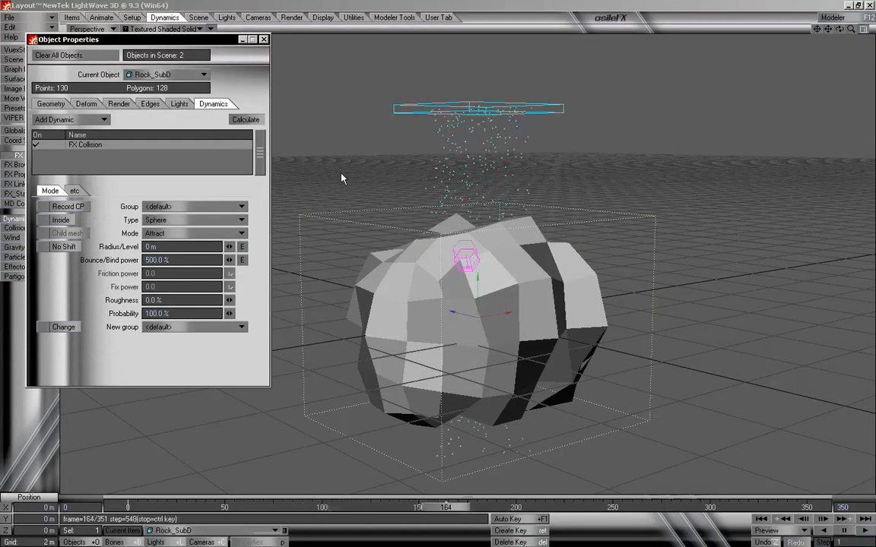
{"action": "key", "text": "ctrl"}
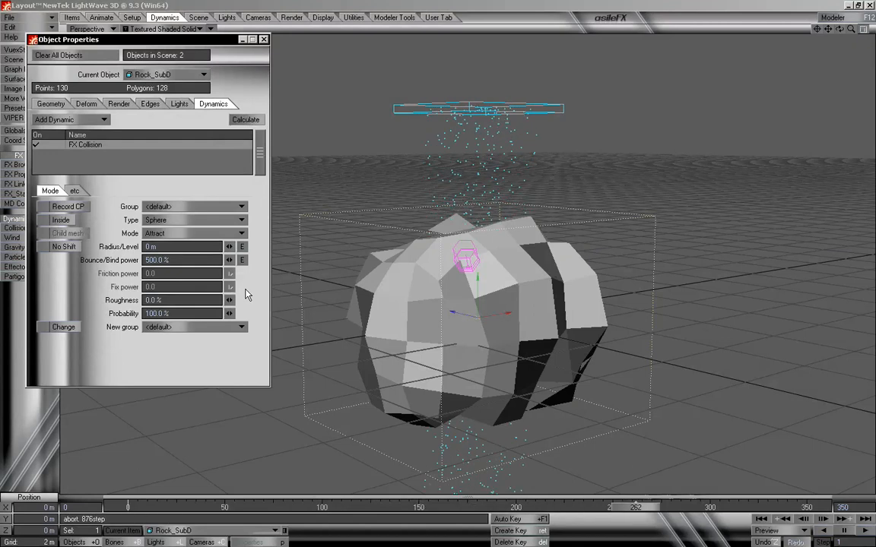
Set the Bounce/Bind power to 100%, recalculate the dynamics and return the rock's collision type to Object.
{"action": "left_click", "coordinate": [189, 261]}
{"action": "type", "text": "100"}
{"action": "key", "text": "Tab"}
{"action": "left_click", "coordinate": [254, 120]}
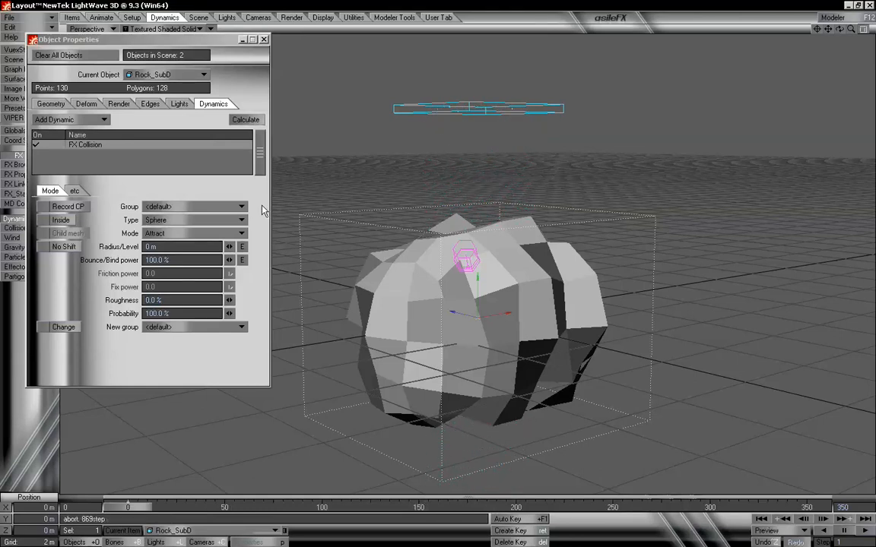
{"action": "left_click", "coordinate": [174, 220]}
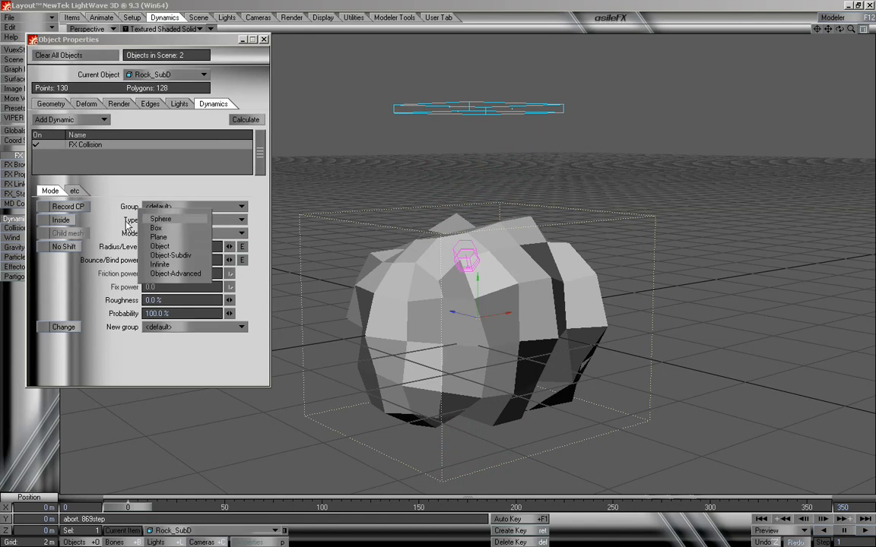
{"action": "left_click", "coordinate": [190, 246]}
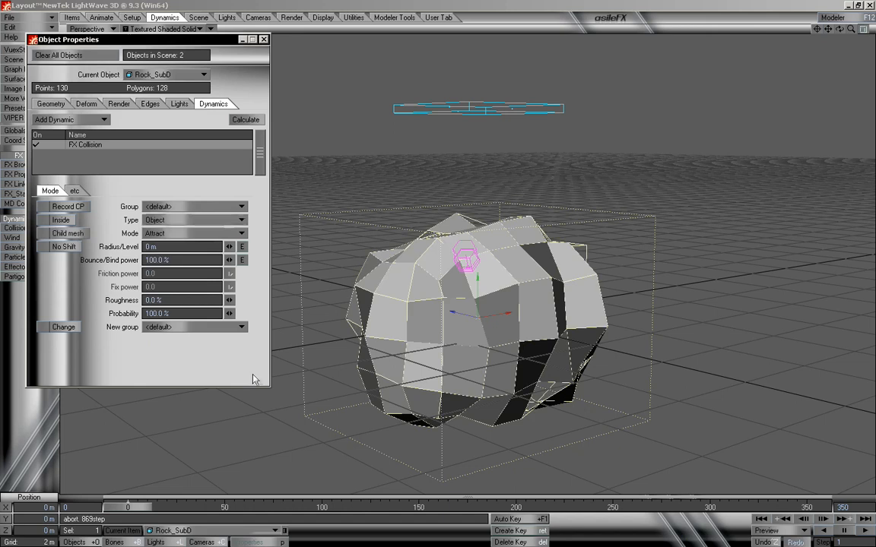
Set the rock's collision mode to Bounce with a Bounce/Bind power of 200% and preview the particles.
{"action": "mouse_move", "coordinate": [139, 508]}
{"action": "left_mouse_down"}
{"action": "mouse_move", "coordinate": [403, 508]}
{"action": "mouse_move", "coordinate": [135, 507]}
{"action": "left_mouse_up"}
{"action": "left_click", "coordinate": [160, 234]}
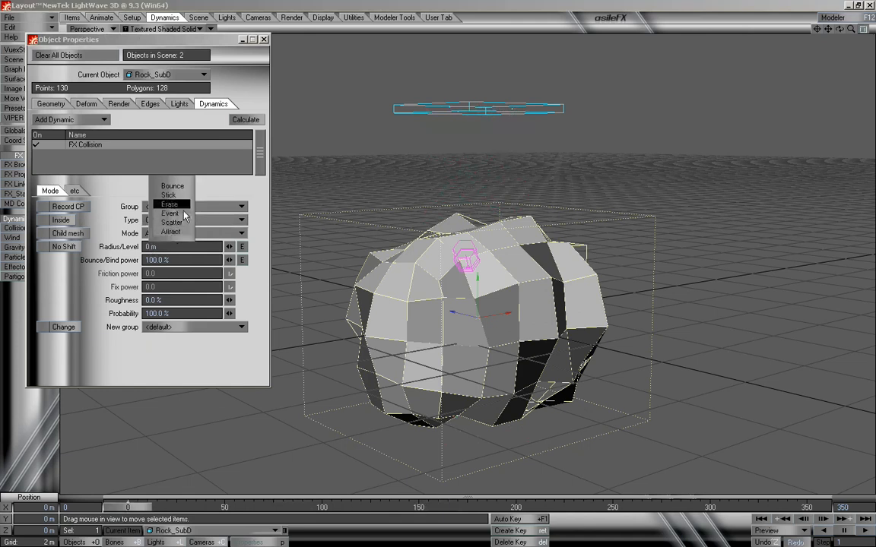
{"action": "left_click", "coordinate": [181, 187]}
{"action": "left_click", "coordinate": [181, 259]}
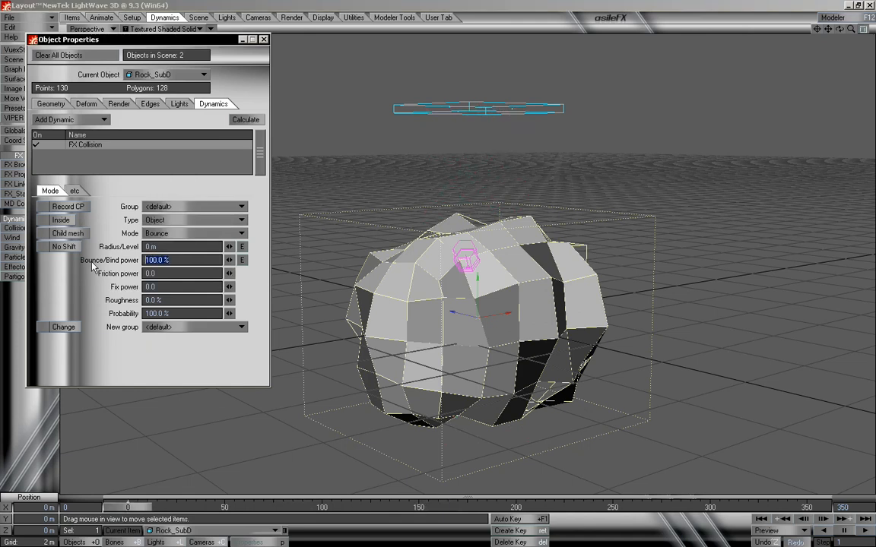
{"action": "type", "text": "200"}
{"action": "key", "text": "Tab"}
{"action": "key", "text": "Tab"}
{"action": "key", "text": "Tab"}
{"action": "key", "text": "Tab"}
{"action": "mouse_move", "coordinate": [135, 510]}
{"action": "left_mouse_down"}
{"action": "mouse_move", "coordinate": [569, 507]}
{"action": "mouse_move", "coordinate": [122, 507]}
{"action": "left_mouse_up"}
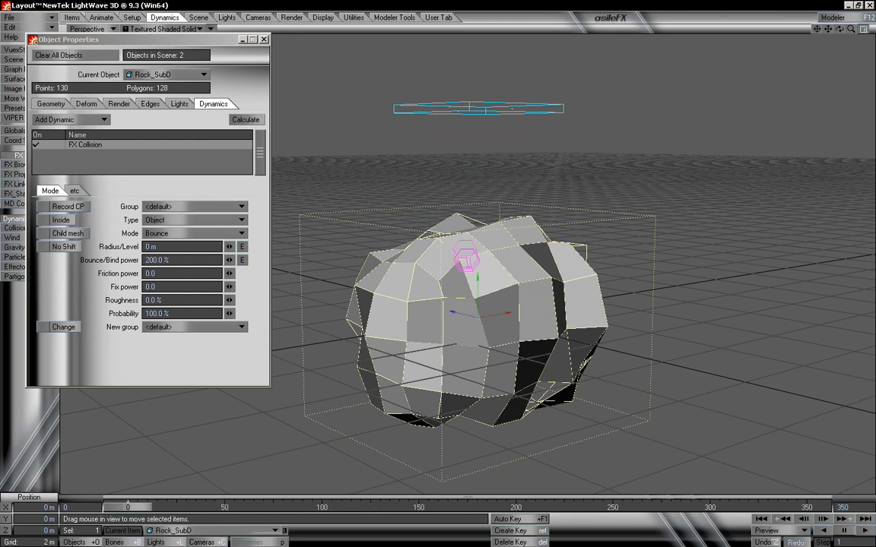
Try a Radius/Level of 1 m for the rock's collision and preview the particles above its surface.
{"action": "mouse_move", "coordinate": [851, 28]}
{"action": "left_mouse_down"}
{"action": "mouse_move", "coordinate": [874, 29]}
{"action": "mouse_move", "coordinate": [839, 41]}
{"action": "mouse_move", "coordinate": [840, 58]}
{"action": "mouse_move", "coordinate": [839, 29]}
{"action": "left_mouse_up"}
{"action": "left_click_drag", "start_coordinate": [229, 247], "coordinate": [232, 247]}
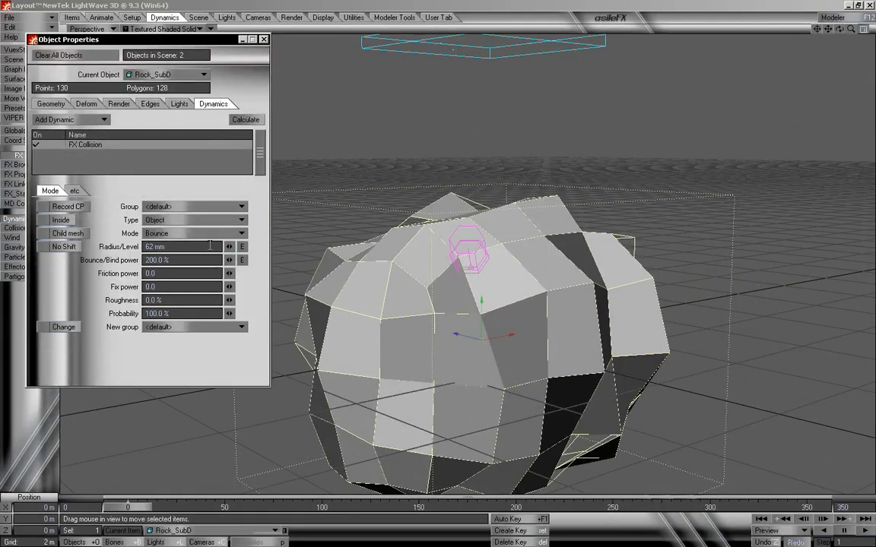
{"action": "left_click_drag", "start_coordinate": [205, 247], "coordinate": [65, 257]}
{"action": "type", "text": "1"}
{"action": "key", "text": "Tab"}
{"action": "key", "text": "Tab"}
{"action": "key", "text": "Tab"}
{"action": "key", "text": "Tab"}
{"action": "left_click_drag", "start_coordinate": [140, 509], "coordinate": [545, 509]}
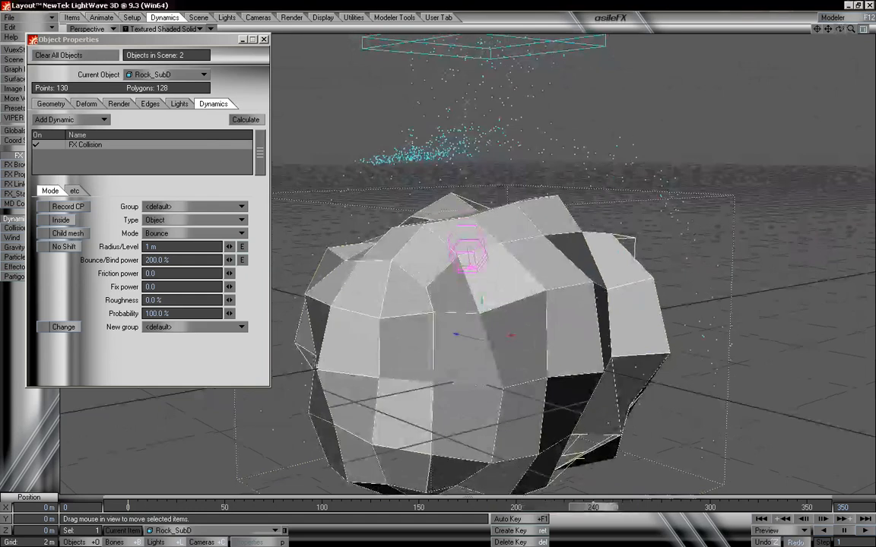
{"action": "left_click_drag", "start_coordinate": [593, 507], "coordinate": [116, 507]}
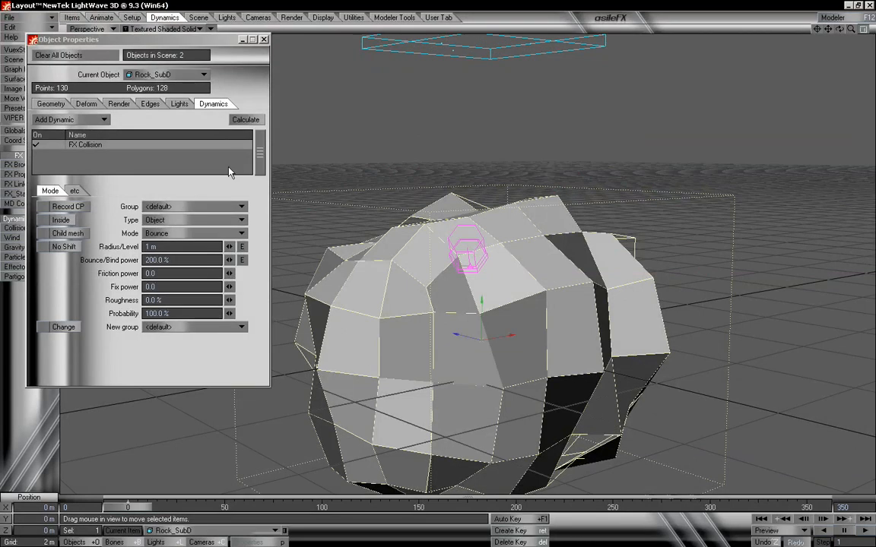
Try a Radius/Level of 500 mm for the rock's collision and preview the particles.
{"action": "left_click", "coordinate": [152, 246]}
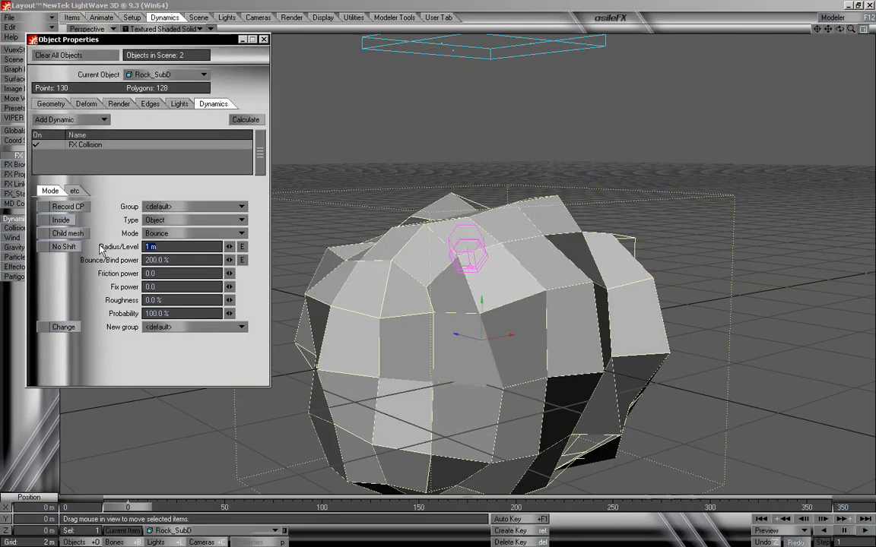
{"action": "type", "text": "500mm"}
{"action": "key", "text": "Tab"}
{"action": "key", "text": "Tab"}
{"action": "key", "text": "Tab"}
{"action": "key", "text": "Tab"}
{"action": "key", "text": "Tab"}
{"action": "key", "text": "Tab"}
{"action": "mouse_move", "coordinate": [148, 505]}
{"action": "left_mouse_down"}
{"action": "mouse_move", "coordinate": [683, 504]}
{"action": "mouse_move", "coordinate": [148, 504]}
{"action": "left_mouse_up"}
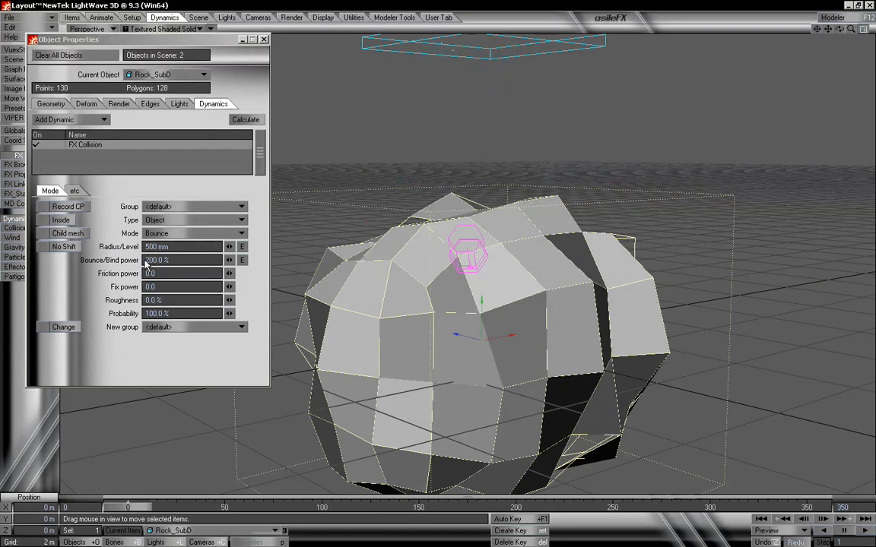
Reset the rock's Radius/Level to 0 m and preview the particles at the surface.
{"action": "left_click", "coordinate": [178, 246]}
{"action": "type", "text": "0"}
{"action": "key", "text": "Return"}
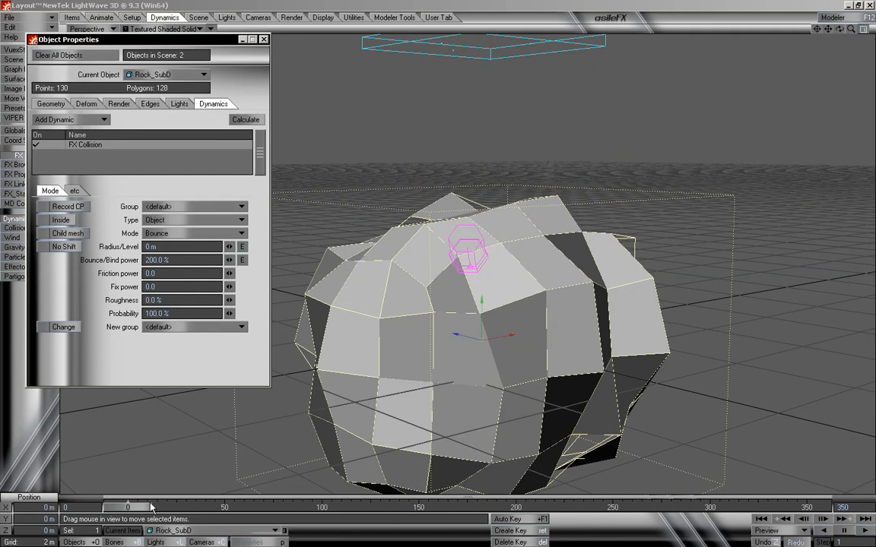
{"action": "mouse_move", "coordinate": [133, 511]}
{"action": "left_mouse_down"}
{"action": "mouse_move", "coordinate": [430, 509]}
{"action": "mouse_move", "coordinate": [128, 509]}
{"action": "left_mouse_up"}
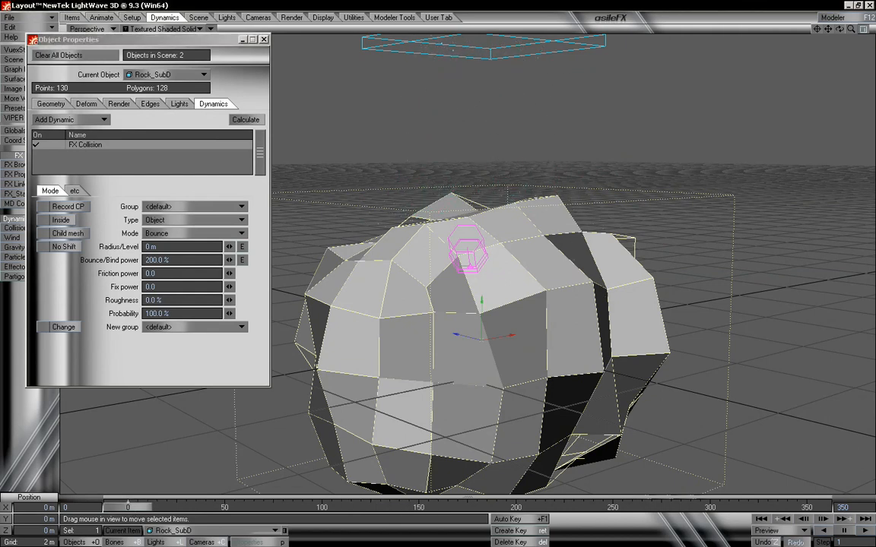
Try a negative Radius/Level of -500 mm and preview the particles, including from a higher viewing angle.
{"action": "left_click", "coordinate": [167, 247]}
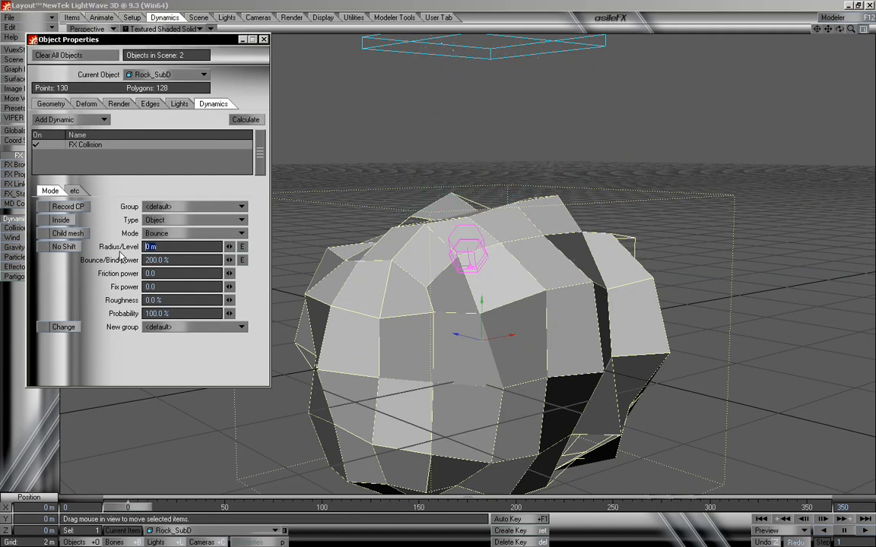
{"action": "key", "text": "BackSpace"}
{"action": "type", "text": "-.5"}
{"action": "key", "text": "Return"}
{"action": "left_click_drag", "start_coordinate": [147, 506], "coordinate": [127, 506]}
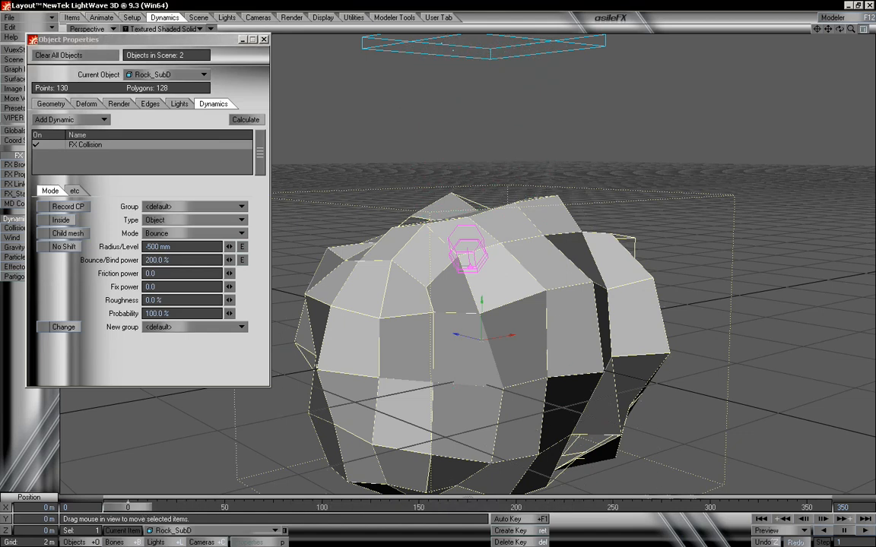
{"action": "mouse_move", "coordinate": [839, 30]}
{"action": "left_mouse_down"}
{"action": "mouse_move", "coordinate": [836, 60]}
{"action": "mouse_move", "coordinate": [836, 44]}
{"action": "left_mouse_up"}
{"action": "left_click_drag", "start_coordinate": [127, 507], "coordinate": [115, 456]}
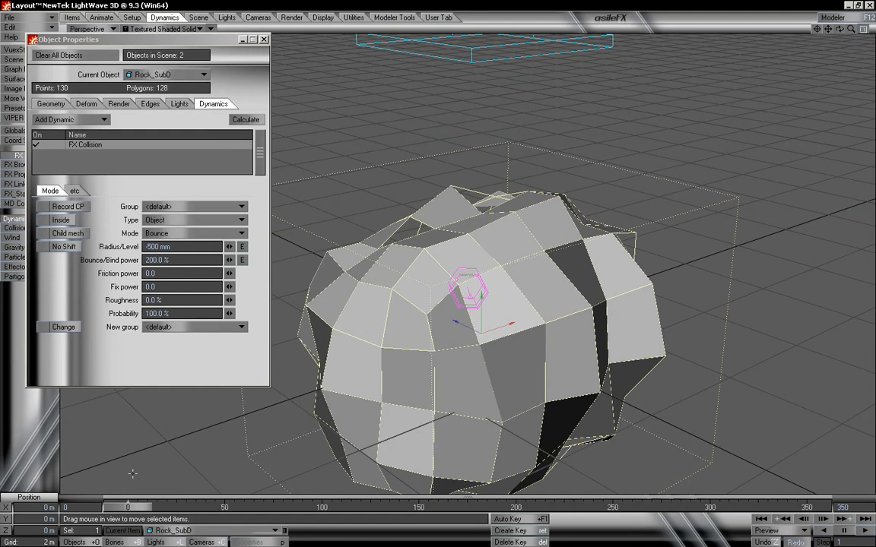
{"action": "mouse_move", "coordinate": [142, 508]}
{"action": "left_mouse_down"}
{"action": "mouse_move", "coordinate": [459, 508]}
{"action": "mouse_move", "coordinate": [128, 508]}
{"action": "left_mouse_up"}
Try a Radius/Level of -100 mm for the rock's collision and preview the particles.
{"action": "left_click", "coordinate": [176, 247]}
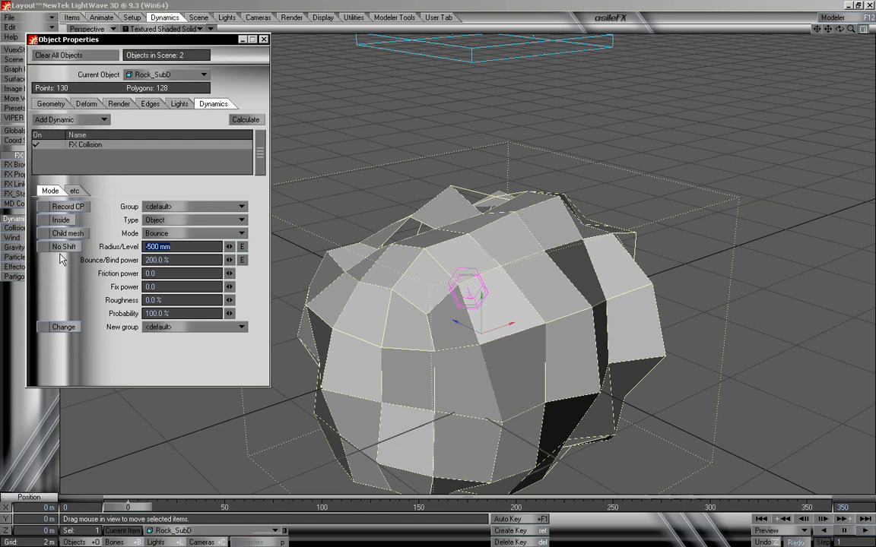
{"action": "key", "text": "BackSpace"}
{"action": "type", "text": "-100"}
{"action": "key", "text": "Return"}
{"action": "mouse_move", "coordinate": [135, 509]}
{"action": "left_mouse_down"}
{"action": "mouse_move", "coordinate": [454, 508]}
{"action": "mouse_move", "coordinate": [130, 509]}
{"action": "left_mouse_up"}
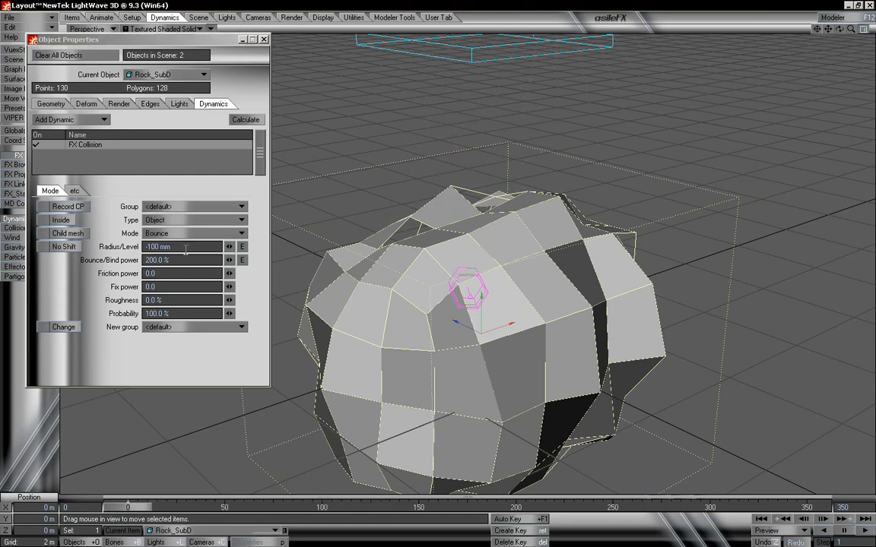
Return the rock's Radius/Level to 0 m and preview the particle bounce.
{"action": "left_click_drag", "start_coordinate": [185, 249], "coordinate": [97, 252]}
{"action": "type", "text": "0"}
{"action": "key", "text": "Tab"}
{"action": "key", "text": "Tab"}
{"action": "key", "text": "Tab"}
{"action": "key", "text": "Tab"}
{"action": "key", "text": "Tab"}
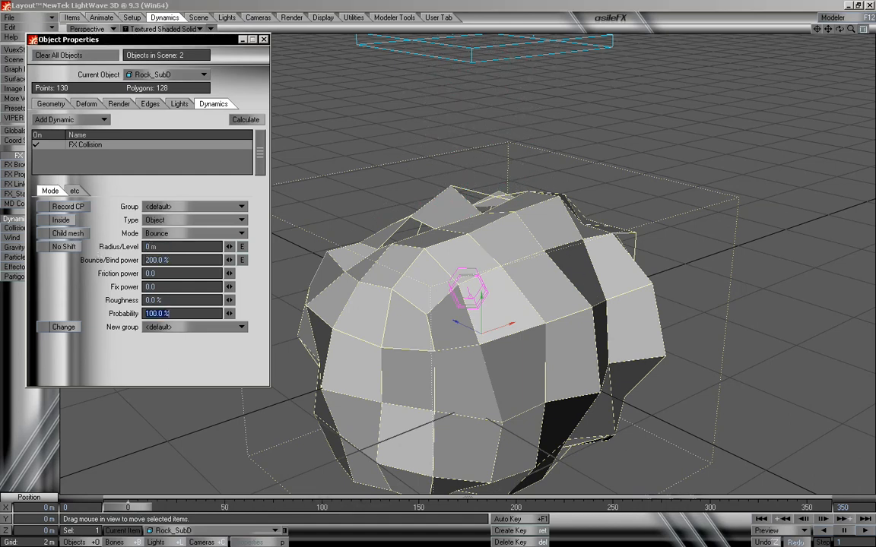
{"action": "key", "text": "Tab"}
{"action": "mouse_move", "coordinate": [135, 508]}
{"action": "left_mouse_down"}
{"action": "mouse_move", "coordinate": [430, 508]}
{"action": "mouse_move", "coordinate": [131, 508]}
{"action": "left_mouse_up"}
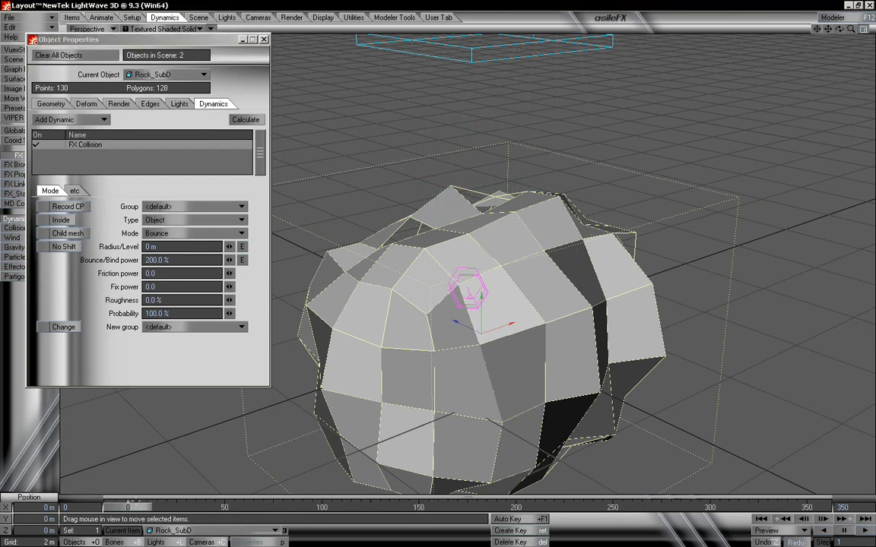
Try a collision Probability of 20% on the rock and preview the particles.
{"action": "left_click", "coordinate": [182, 314]}
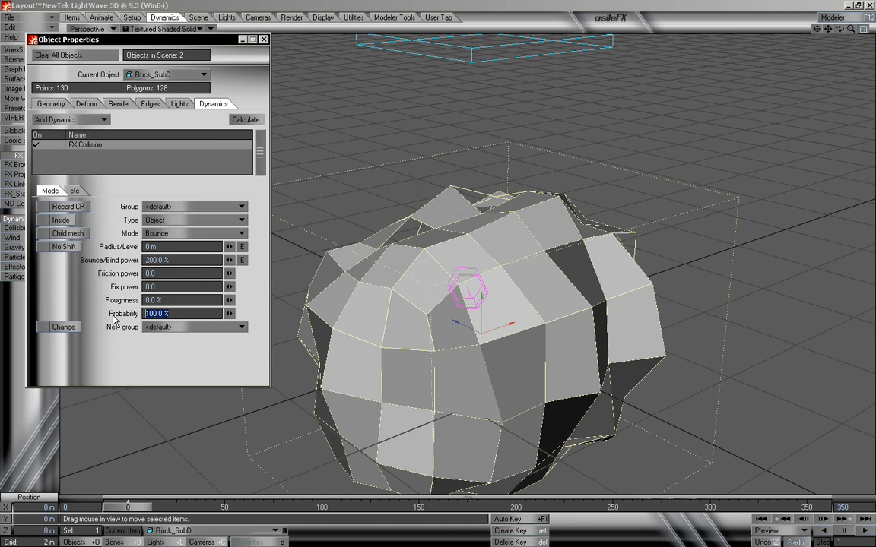
{"action": "type", "text": "20"}
{"action": "mouse_move", "coordinate": [141, 516]}
{"action": "left_mouse_down"}
{"action": "mouse_move", "coordinate": [813, 507]}
{"action": "mouse_move", "coordinate": [128, 507]}
{"action": "left_mouse_up"}
Set the collision Probability to 100% and preview the particles.
{"action": "left_click", "coordinate": [161, 313]}
{"action": "type", "text": "100"}
{"action": "key", "text": "Return"}
{"action": "mouse_move", "coordinate": [143, 508]}
{"action": "left_mouse_down"}
{"action": "mouse_move", "coordinate": [359, 508]}
{"action": "mouse_move", "coordinate": [129, 508]}
{"action": "left_mouse_up"}
Try a collision Probability of 200%, preview the particles and restore the Probability to 100%.
{"action": "left_click", "coordinate": [228, 314]}
{"action": "left_click_drag", "start_coordinate": [229, 314], "coordinate": [70, 315]}
{"action": "type", "text": "2"}
{"action": "left_click_drag", "start_coordinate": [137, 508], "coordinate": [438, 273]}
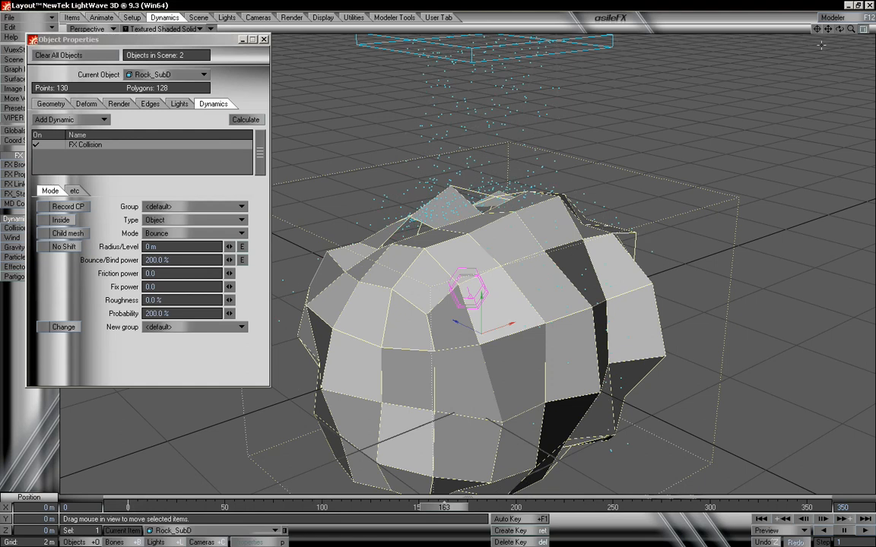
{"action": "left_click_drag", "start_coordinate": [841, 30], "coordinate": [443, 270]}
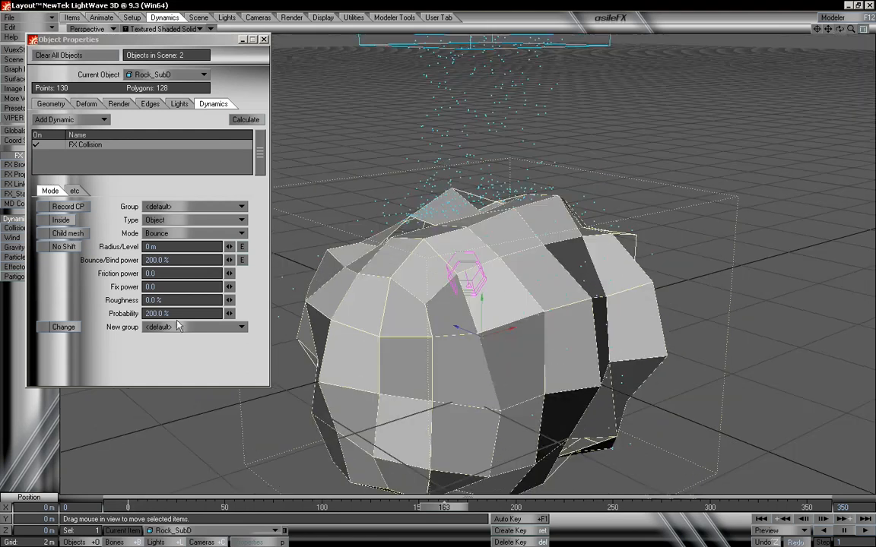
{"action": "left_click", "coordinate": [229, 314]}
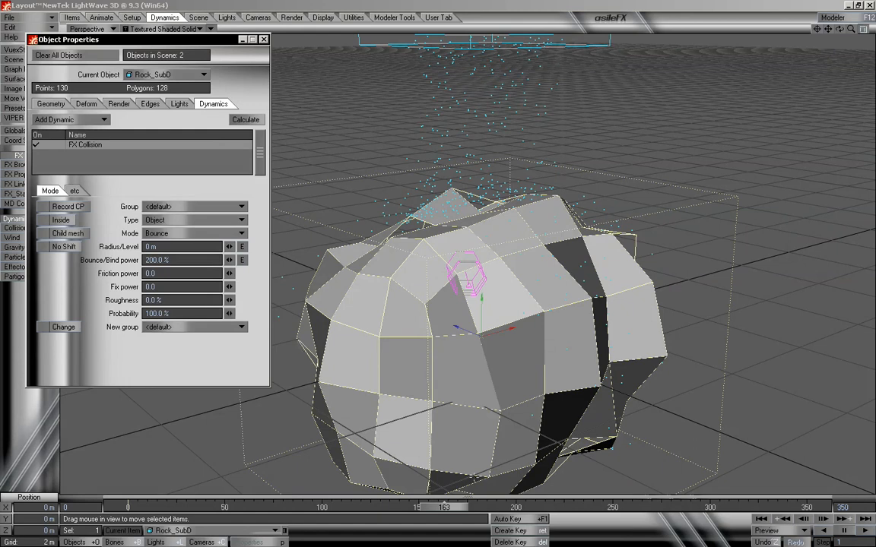
{"action": "left_click_drag", "start_coordinate": [464, 508], "coordinate": [127, 508]}
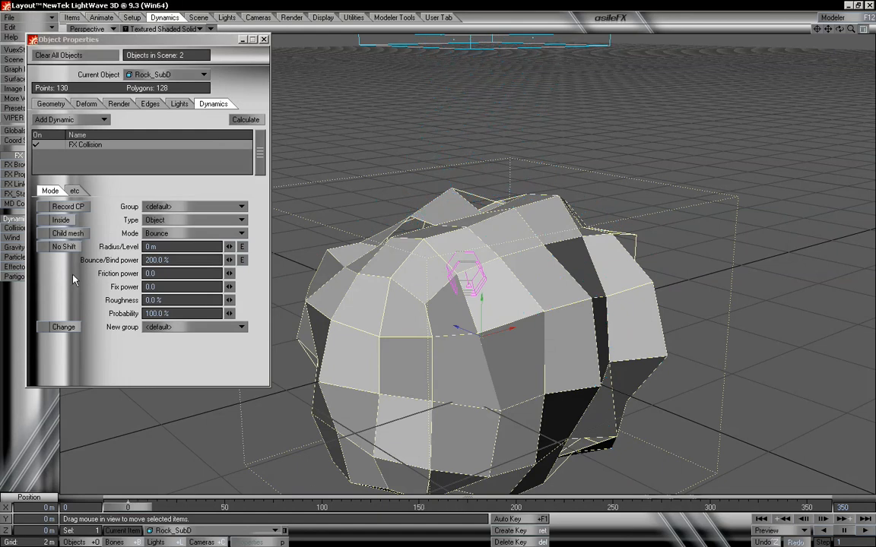
Try an increased Bounce/Bind power on the rock and preview the particles.
{"action": "left_click", "coordinate": [181, 261]}
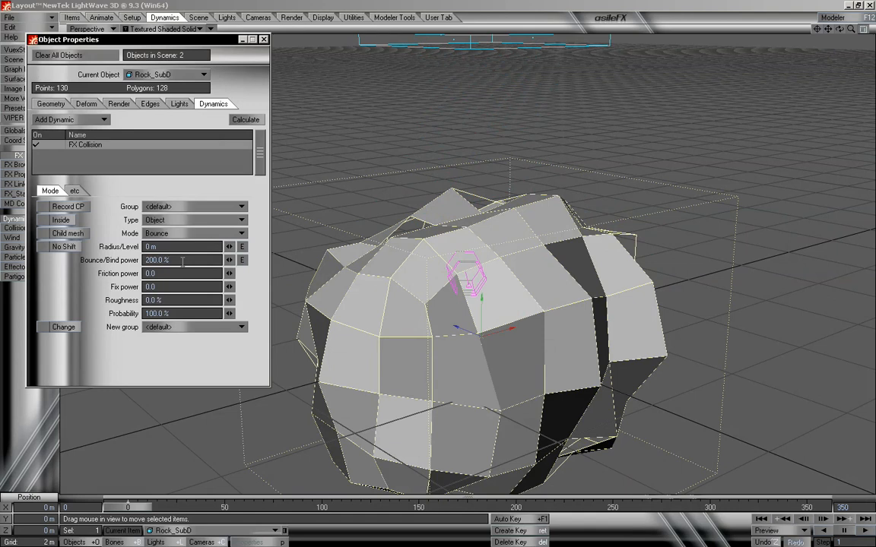
{"action": "left_click_drag", "start_coordinate": [229, 260], "coordinate": [327, 260]}
{"action": "mouse_move", "coordinate": [136, 511]}
{"action": "left_mouse_down"}
{"action": "mouse_move", "coordinate": [530, 507]}
{"action": "mouse_move", "coordinate": [127, 507]}
{"action": "left_mouse_up"}
Try a Bounce/Bind power of 500% in Bounce mode and preview the particles from farther away.
{"action": "left_click", "coordinate": [121, 263]}
{"action": "type", "text": "5"}
{"action": "key", "text": "Tab"}
{"action": "key", "text": "Tab"}
{"action": "key", "text": "Tab"}
{"action": "key", "text": "Tab"}
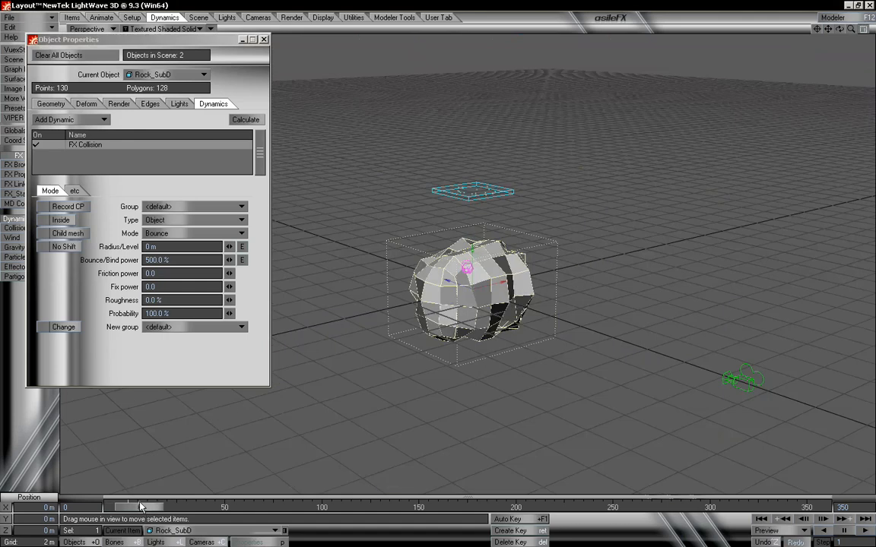
{"action": "mouse_move", "coordinate": [140, 508]}
{"action": "left_mouse_down"}
{"action": "mouse_move", "coordinate": [726, 508]}
{"action": "mouse_move", "coordinate": [118, 507]}
{"action": "left_mouse_up"}
Try Bounce/Bind powers of 2000% and 1000% on the rock, previewing the particles for each value.
{"action": "left_click", "coordinate": [189, 260]}
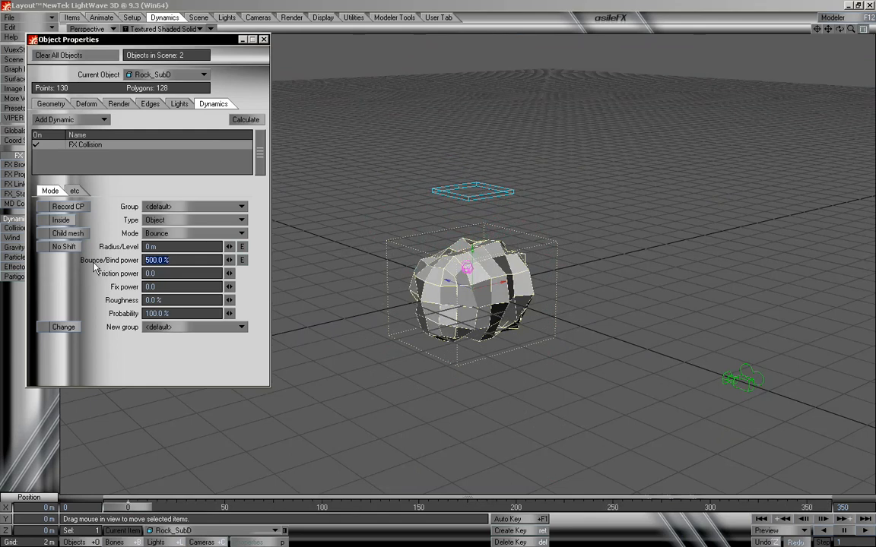
{"action": "type", "text": "2000"}
{"action": "key", "text": "Return"}
{"action": "mouse_move", "coordinate": [137, 507]}
{"action": "left_mouse_down"}
{"action": "mouse_move", "coordinate": [776, 507]}
{"action": "mouse_move", "coordinate": [128, 507]}
{"action": "left_mouse_up"}
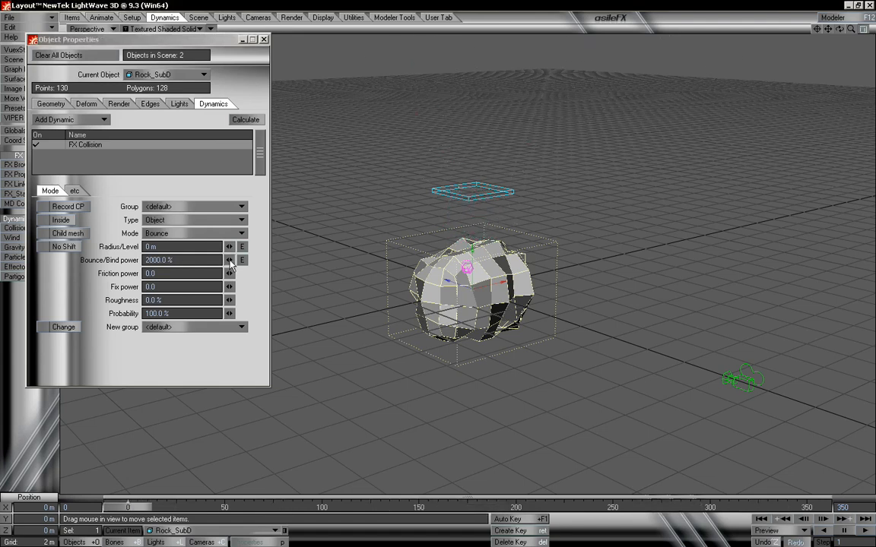
{"action": "left_click_drag", "start_coordinate": [228, 260], "coordinate": [221, 260]}
{"action": "mouse_move", "coordinate": [138, 507]}
{"action": "left_mouse_down"}
{"action": "mouse_move", "coordinate": [791, 507]}
{"action": "mouse_move", "coordinate": [128, 507]}
{"action": "left_mouse_up"}
Restore the rock's Bounce/Bind power to 200% and preview the particles.
{"action": "left_click", "coordinate": [152, 260]}
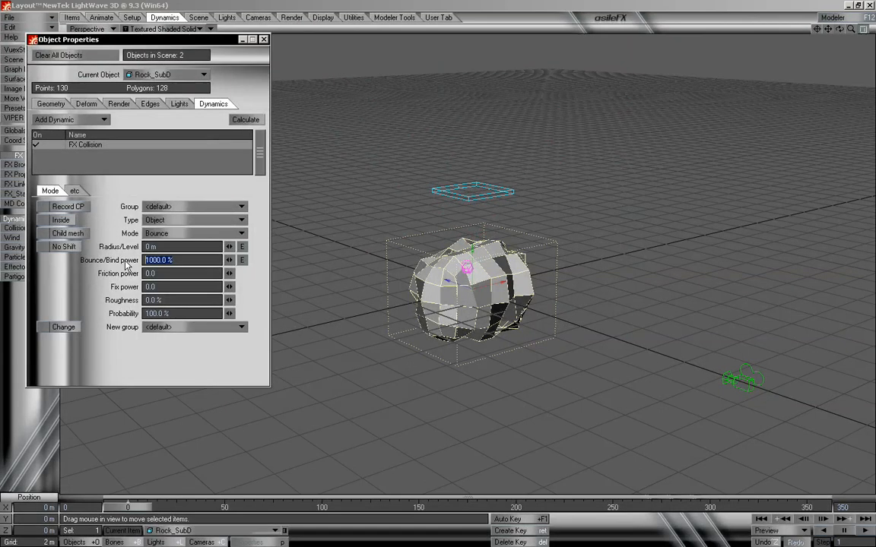
{"action": "type", "text": "200"}
{"action": "key", "text": "Return"}
{"action": "mouse_move", "coordinate": [131, 508]}
{"action": "left_mouse_down"}
{"action": "mouse_move", "coordinate": [807, 508]}
{"action": "mouse_move", "coordinate": [128, 508]}
{"action": "left_mouse_up"}
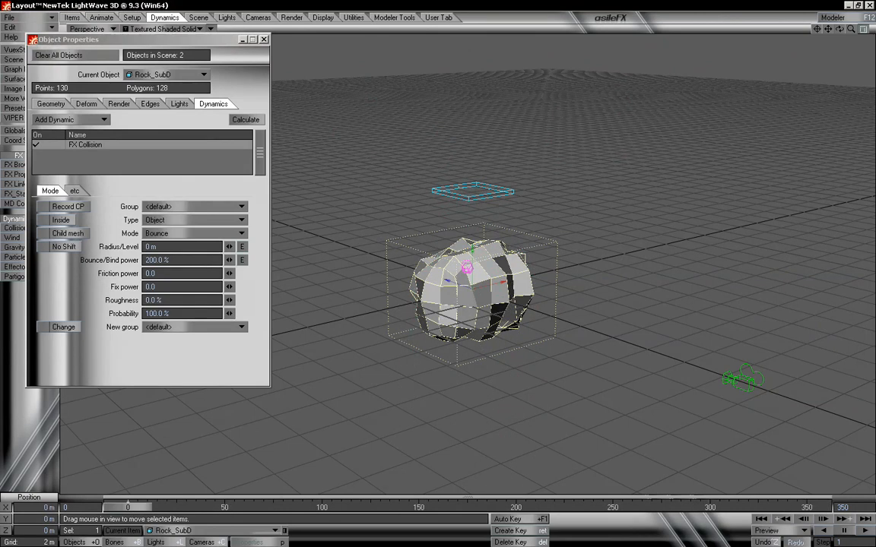
Close the object properties, convert the rock to a subdivision surface in Modeler and return to Layout.
{"action": "mouse_move", "coordinate": [851, 29]}
{"action": "left_mouse_down"}
{"action": "mouse_move", "coordinate": [874, 29]}
{"action": "mouse_move", "coordinate": [867, 29]}
{"action": "left_mouse_up"}
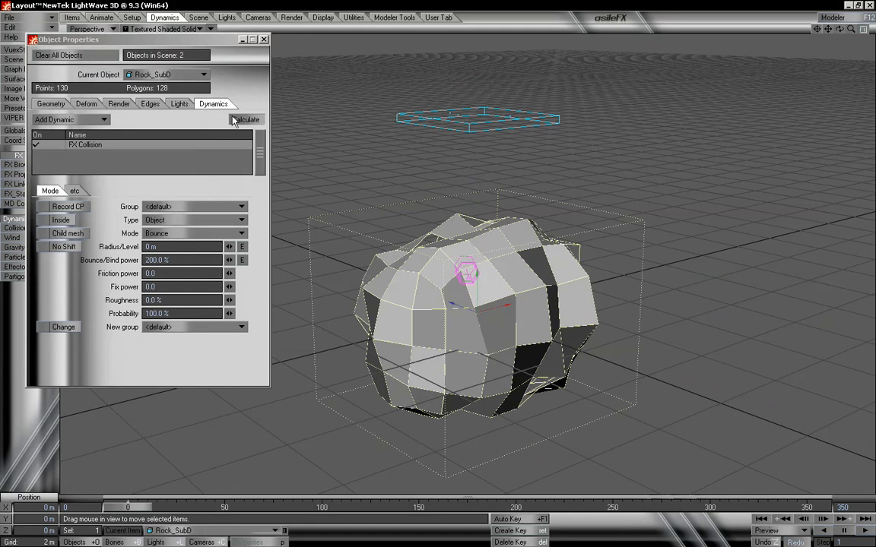
{"action": "left_click", "coordinate": [263, 39]}
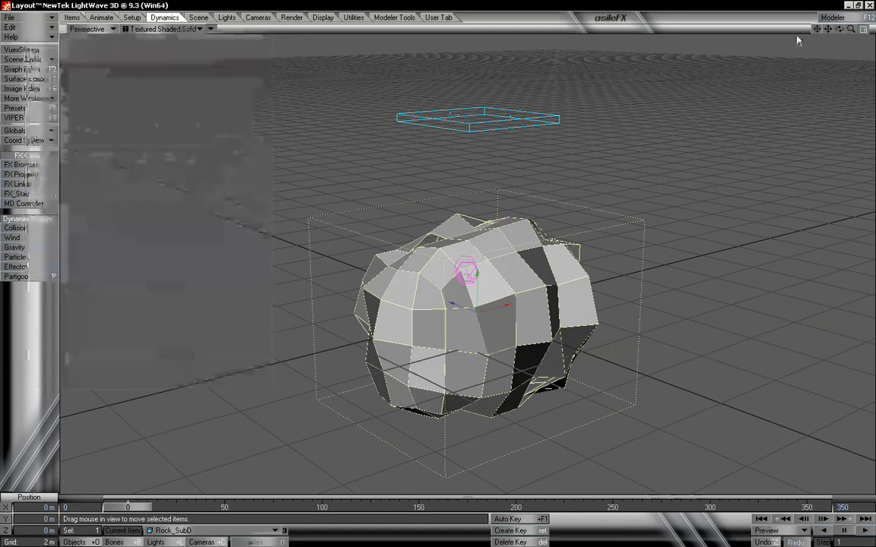
{"action": "left_click", "coordinate": [833, 17]}
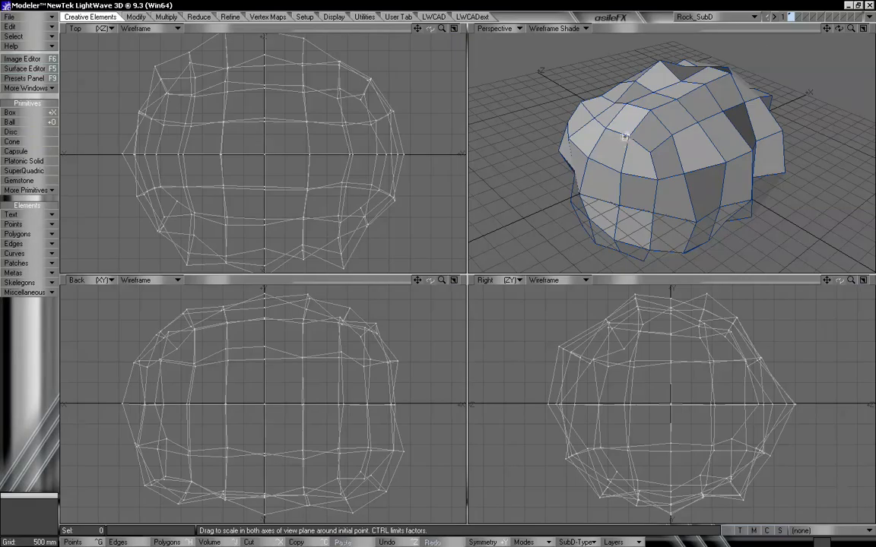
{"action": "key", "text": "Tab"}
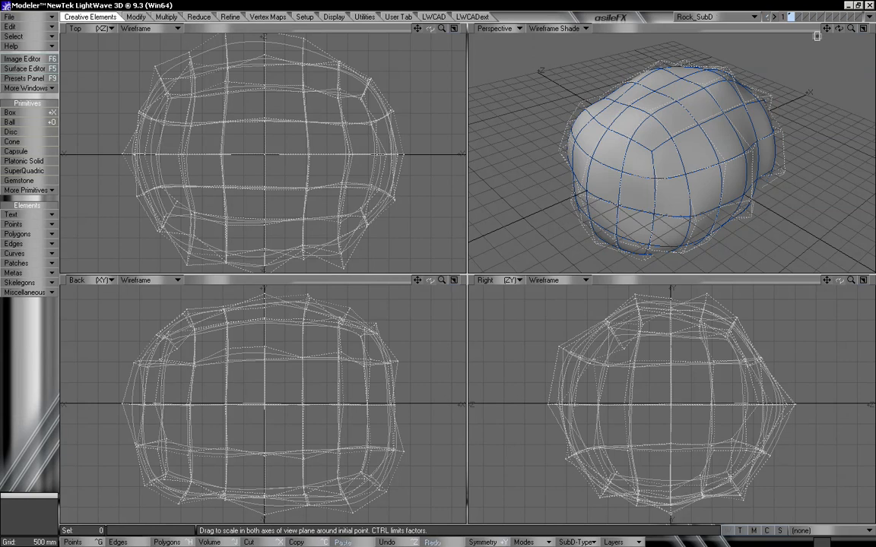
{"action": "left_click", "coordinate": [783, 16]}
{"action": "left_click", "coordinate": [836, 17]}
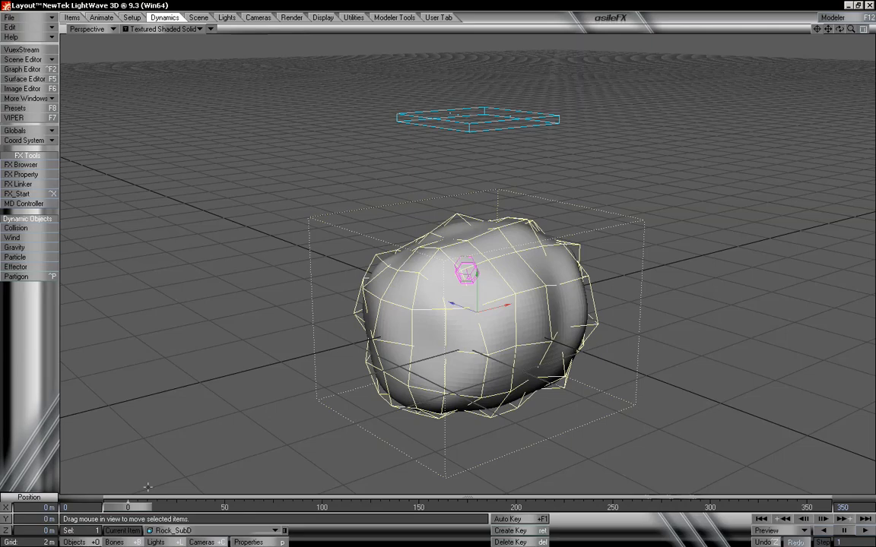
Preview the particles falling on the smoothed rock and examine up close where they collide with it.
{"action": "mouse_move", "coordinate": [135, 507]}
{"action": "left_mouse_down"}
{"action": "mouse_move", "coordinate": [797, 507]}
{"action": "mouse_move", "coordinate": [127, 508]}
{"action": "left_mouse_up"}
{"action": "left_click_drag", "start_coordinate": [144, 507], "coordinate": [442, 507]}
{"action": "left_click_drag", "start_coordinate": [838, 31], "coordinate": [861, 32]}
{"action": "left_click_drag", "start_coordinate": [449, 506], "coordinate": [128, 507]}
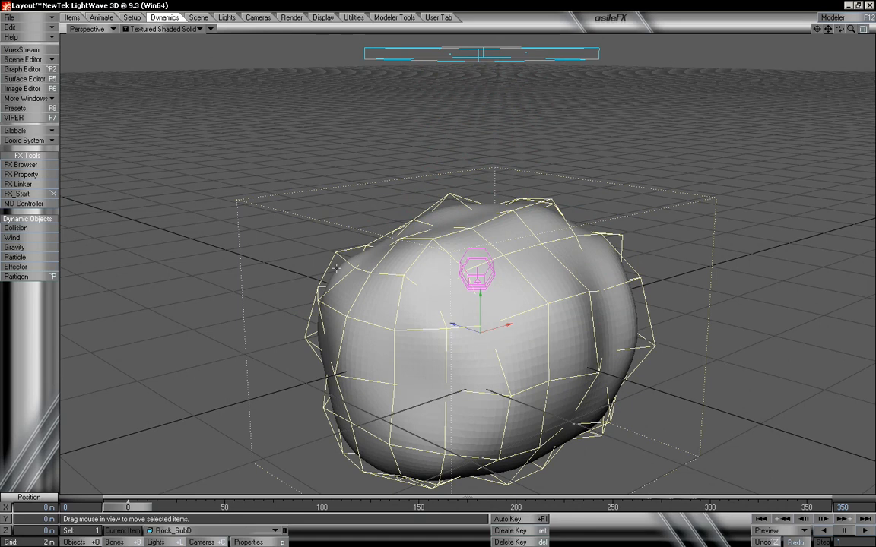
Open the rock's object properties and set its FX Collision type to Object-Subdiv.
{"action": "key", "text": "p"}
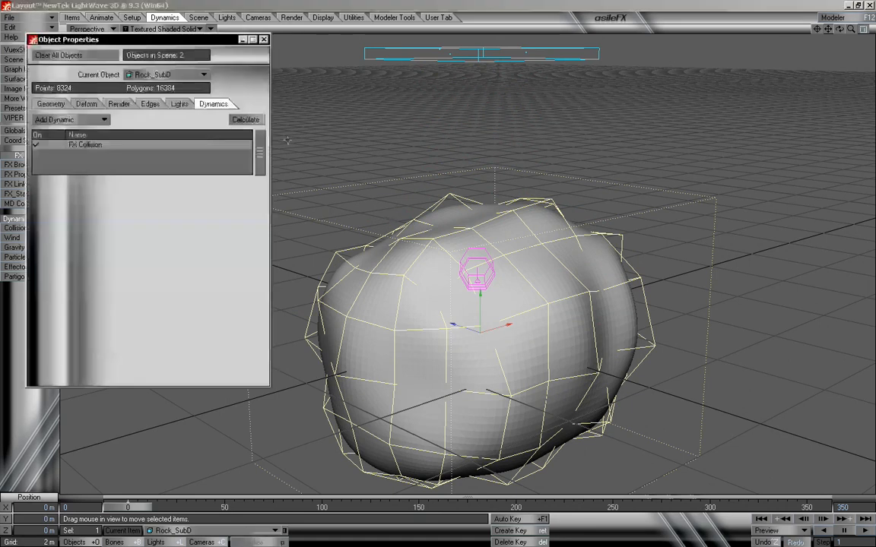
{"action": "left_click", "coordinate": [130, 144]}
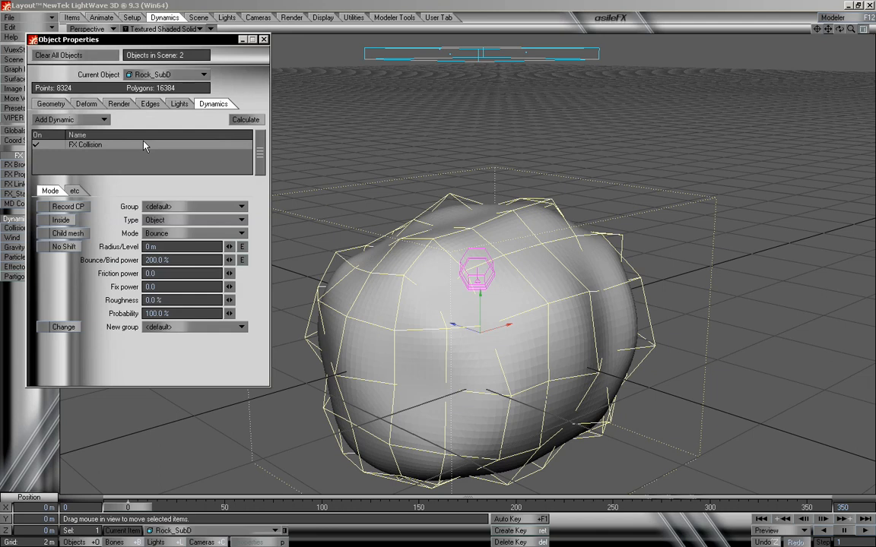
{"action": "left_click", "coordinate": [189, 222]}
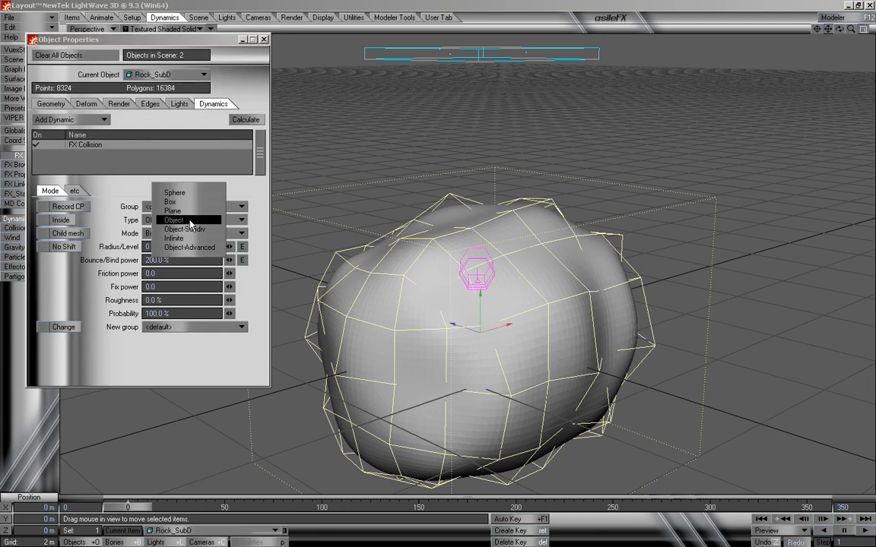
{"action": "left_click", "coordinate": [120, 227]}
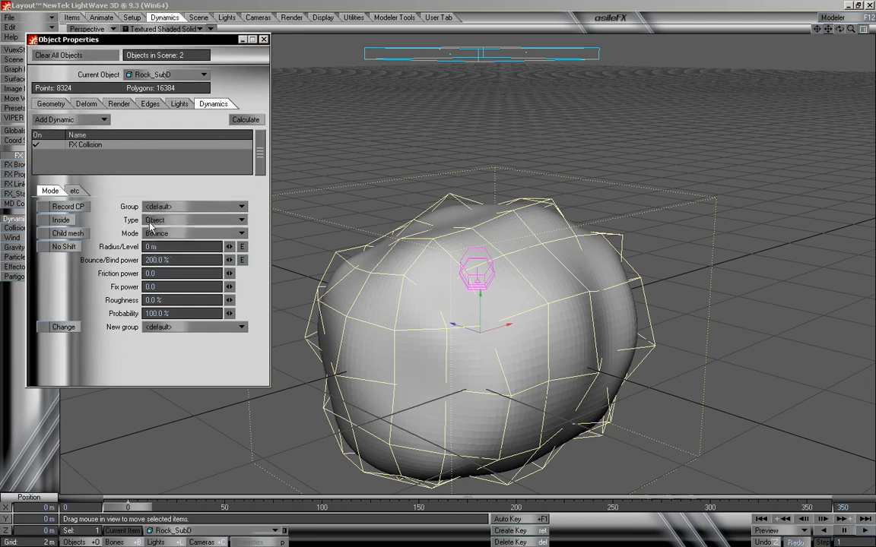
{"action": "left_click", "coordinate": [171, 220]}
{"action": "left_click", "coordinate": [169, 224]}
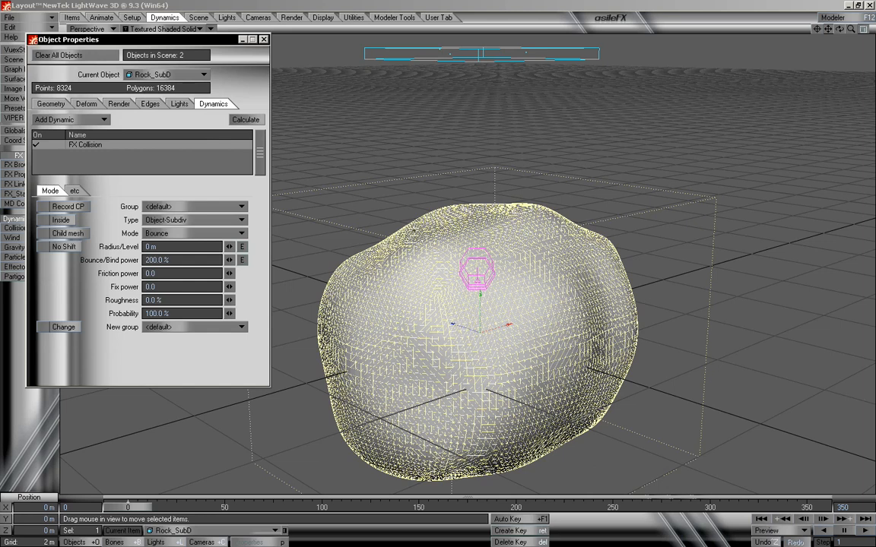
Set the rock's display and render SubPatch levels to 2.
{"action": "left_click", "coordinate": [64, 107]}
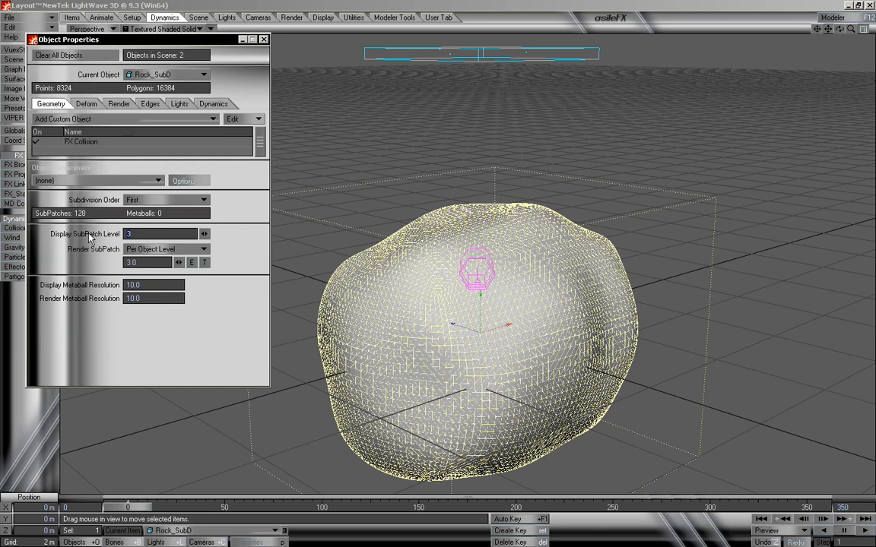
{"action": "type", "text": "2"}
{"action": "key", "text": "Return"}
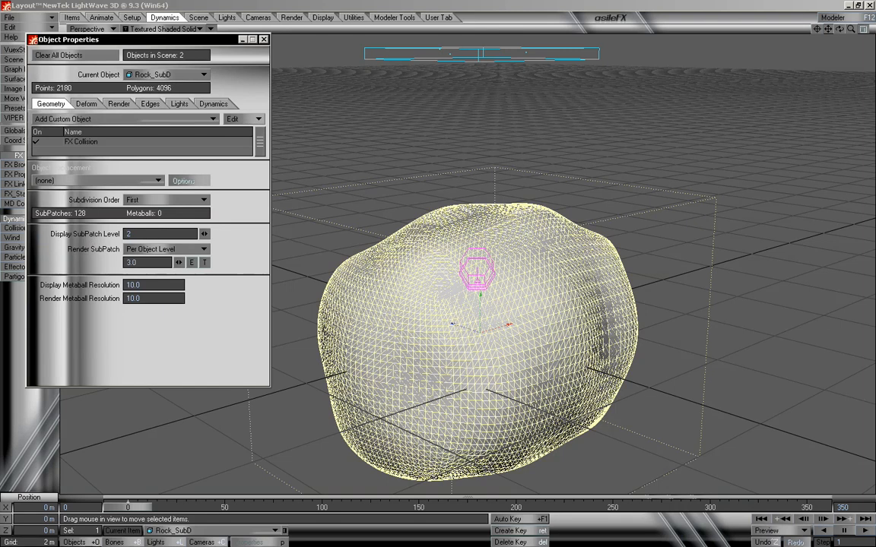
{"action": "left_click", "coordinate": [143, 263]}
{"action": "type", "text": "2"}
{"action": "key", "text": "Return"}
Set the rock's display SubPatch level to 1 and render SubPatch level to 3, and preview the particles.
{"action": "type", "text": "1"}
{"action": "key", "text": "Return"}
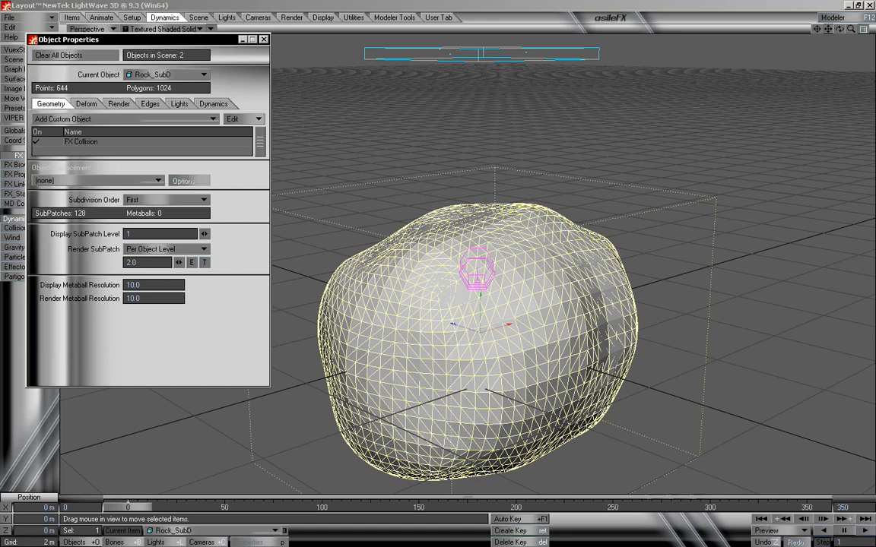
{"action": "left_click_drag", "start_coordinate": [138, 261], "coordinate": [74, 268]}
{"action": "type", "text": "3"}
{"action": "mouse_move", "coordinate": [143, 507]}
{"action": "left_mouse_down"}
{"action": "mouse_move", "coordinate": [369, 507]}
{"action": "mouse_move", "coordinate": [127, 507]}
{"action": "left_mouse_up"}
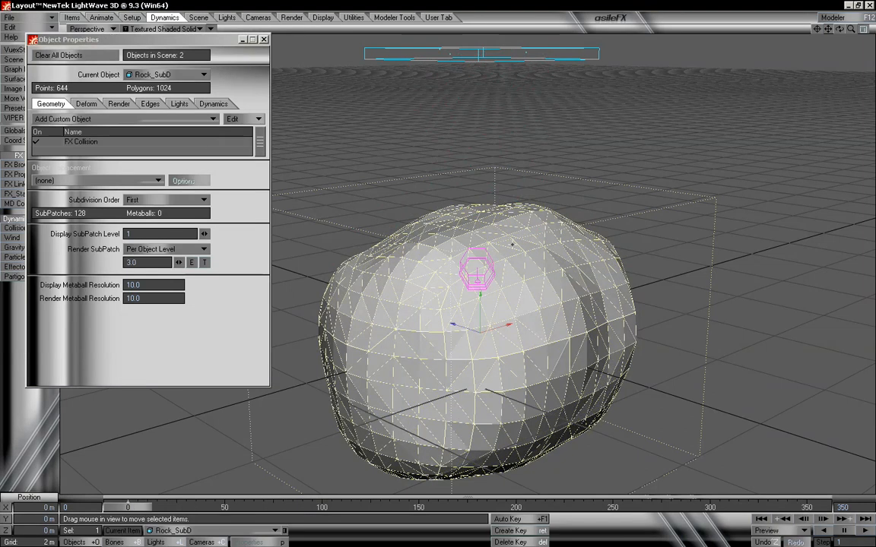
Alternate the rock's FX Collision type between Object and Object-Subdiv to compare the collision meshes, ending on Object-Subdiv.
{"action": "left_click_drag", "start_coordinate": [840, 29], "coordinate": [840, 53]}
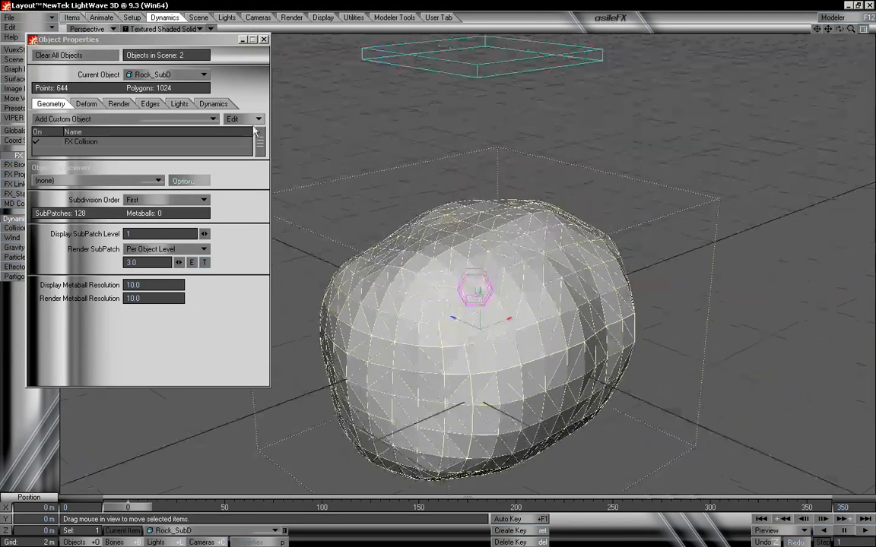
{"action": "left_click", "coordinate": [213, 104]}
{"action": "left_click", "coordinate": [130, 146]}
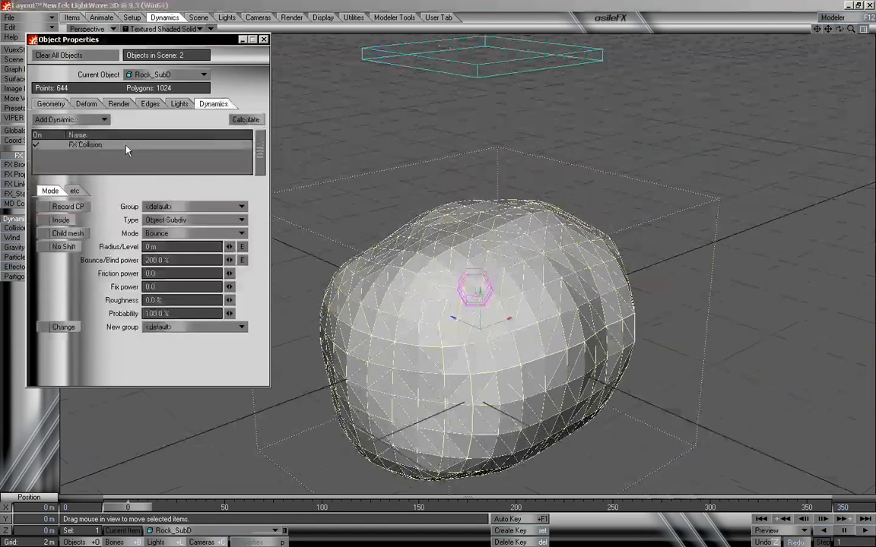
{"action": "left_click", "coordinate": [190, 220]}
{"action": "left_click", "coordinate": [190, 215]}
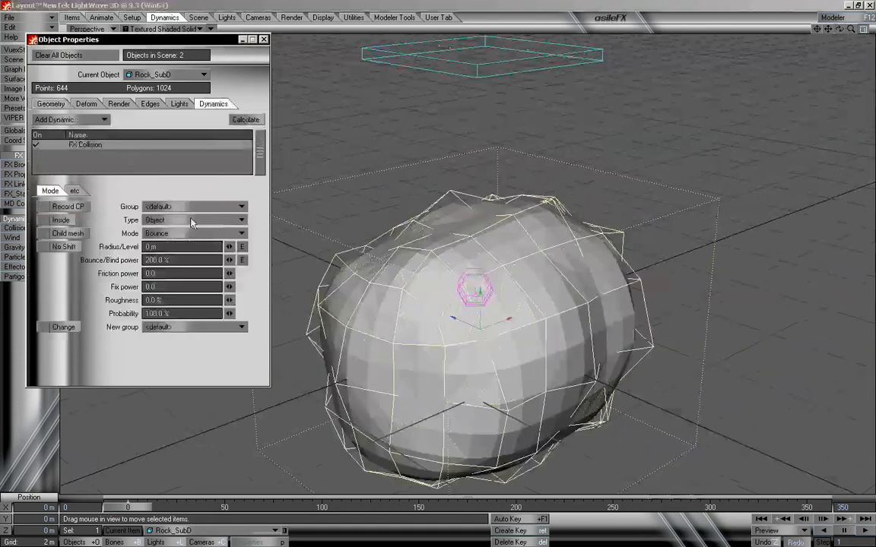
{"action": "left_click", "coordinate": [190, 220]}
{"action": "left_click", "coordinate": [189, 229]}
{"action": "left_click", "coordinate": [191, 220]}
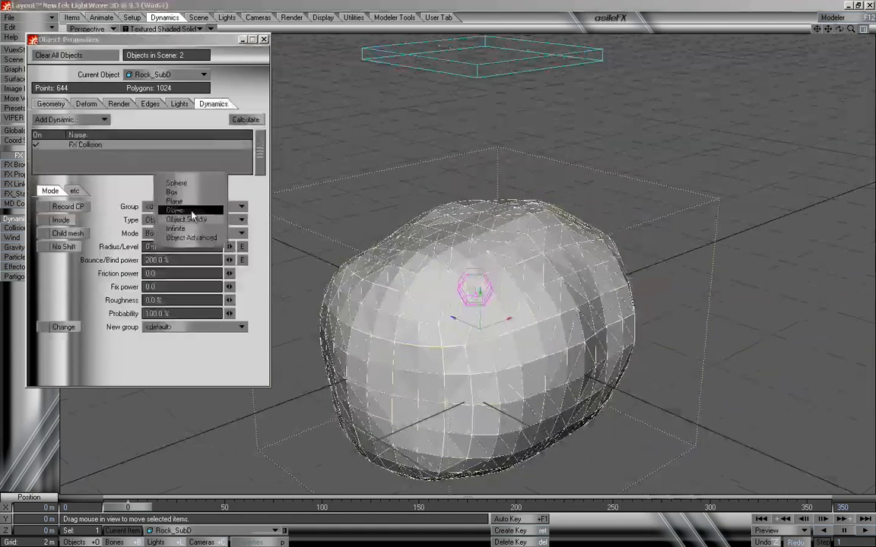
{"action": "left_click", "coordinate": [192, 211]}
{"action": "left_click", "coordinate": [169, 220]}
{"action": "left_click", "coordinate": [187, 219]}
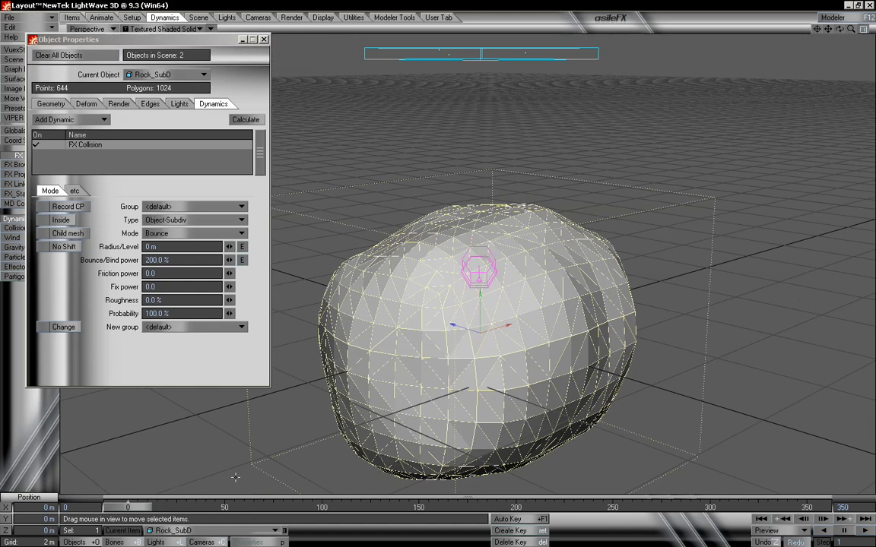
Preview the particles hitting the low-resolution rock up to frame 170, check its SubPatch levels and return to the start frame.
{"action": "left_click_drag", "start_coordinate": [135, 507], "coordinate": [457, 508]}
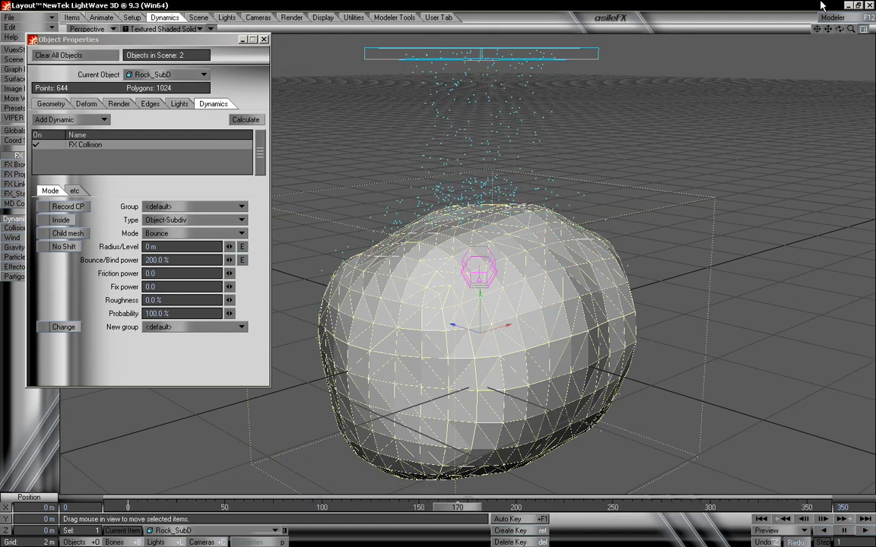
{"action": "left_click_drag", "start_coordinate": [840, 29], "coordinate": [831, 57]}
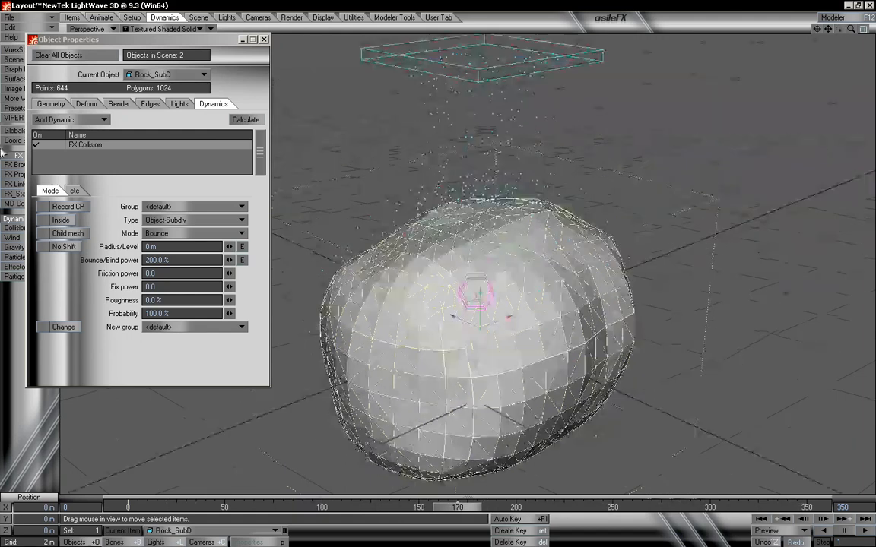
{"action": "left_click", "coordinate": [51, 103]}
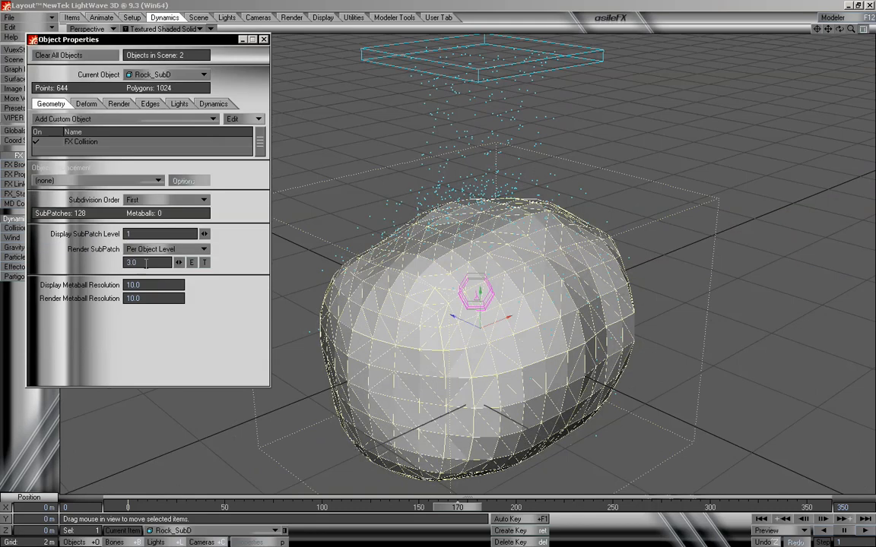
{"action": "left_click", "coordinate": [216, 103]}
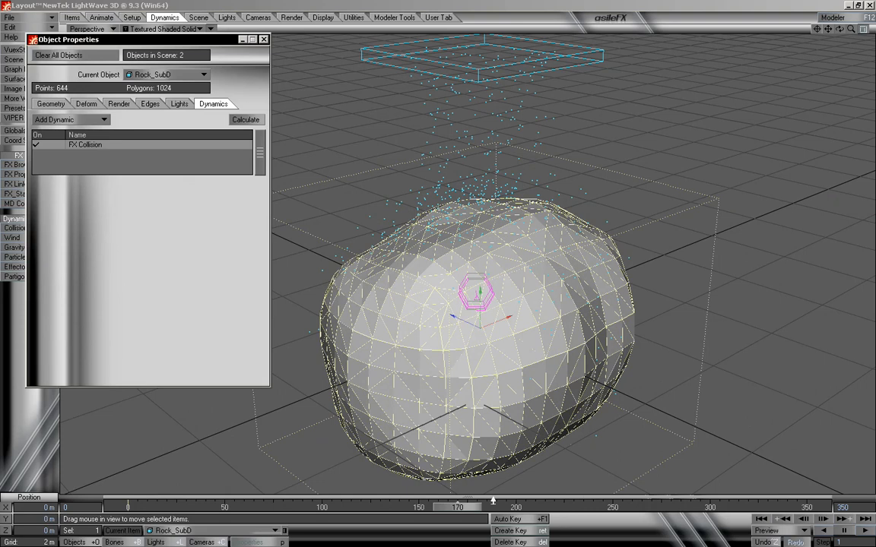
{"action": "left_click_drag", "start_coordinate": [474, 510], "coordinate": [143, 510]}
Show the rock's FX Collision settings and replay the particles from a lower viewing angle.
{"action": "left_click", "coordinate": [106, 146]}
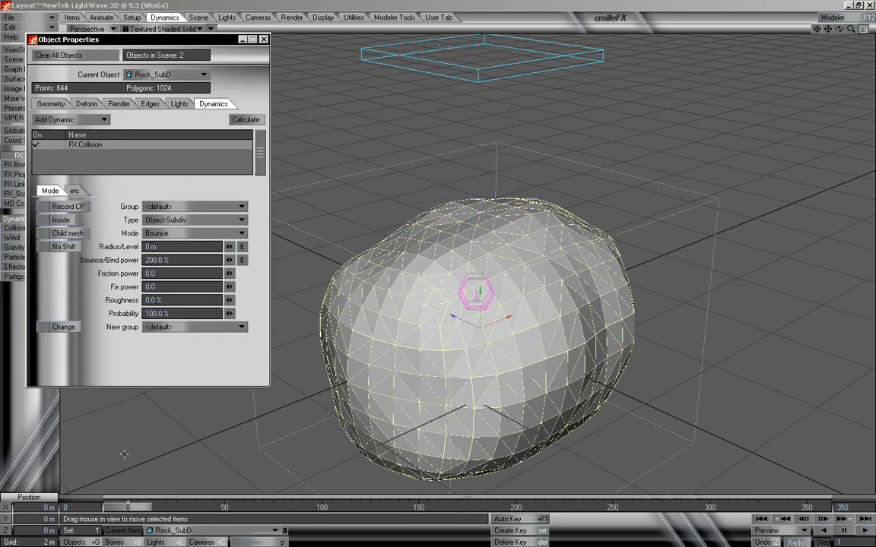
{"action": "left_click", "coordinate": [141, 509]}
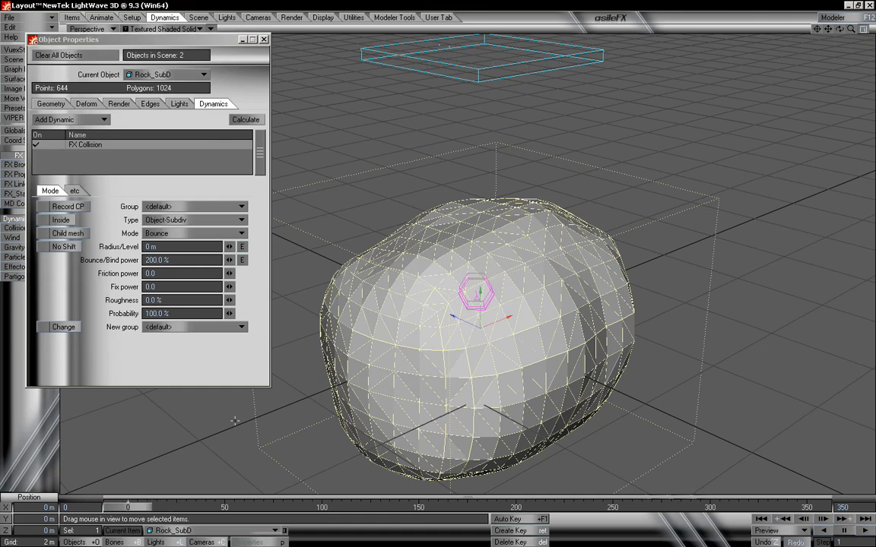
{"action": "mouse_move", "coordinate": [130, 508]}
{"action": "left_mouse_down"}
{"action": "mouse_move", "coordinate": [608, 507]}
{"action": "mouse_move", "coordinate": [127, 508]}
{"action": "left_mouse_up"}
{"action": "left_click_drag", "start_coordinate": [843, 30], "coordinate": [839, 35]}
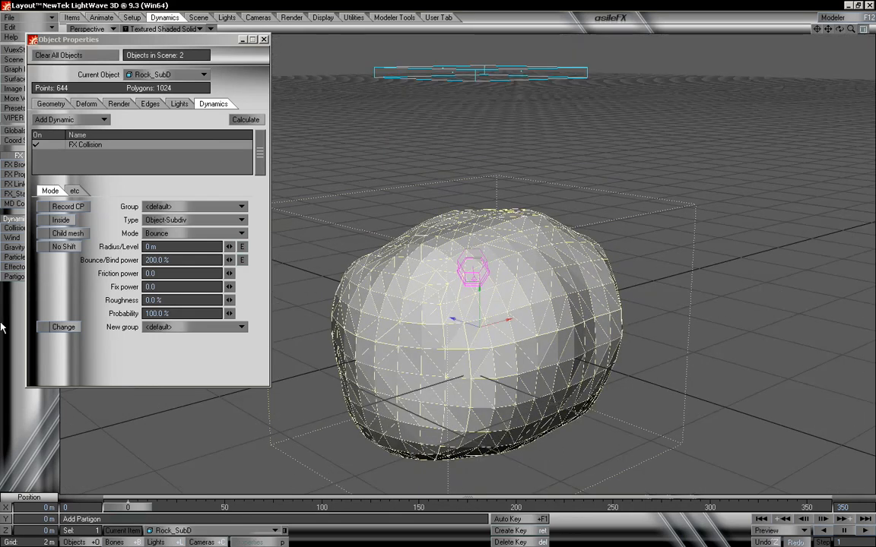
{"action": "left_click", "coordinate": [161, 327]}
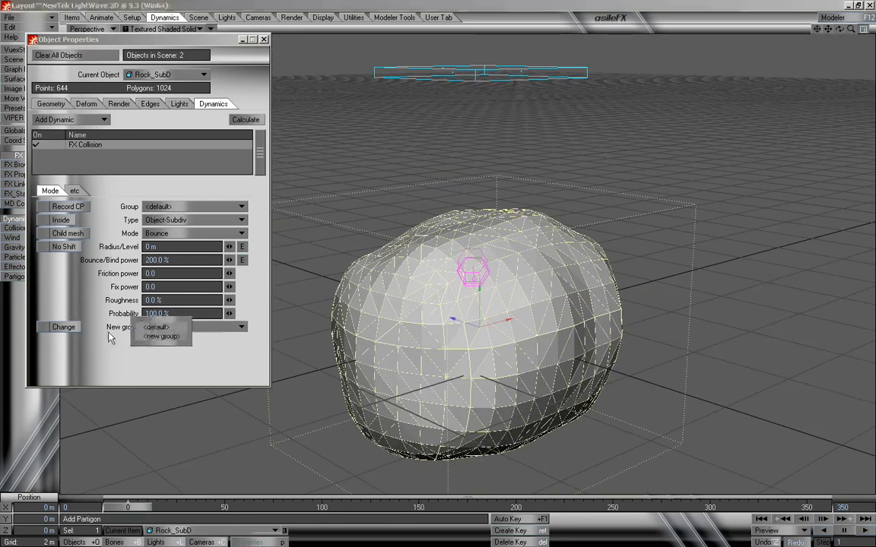
{"action": "left_click", "coordinate": [120, 337]}
{"action": "mouse_move", "coordinate": [143, 510]}
{"action": "left_mouse_down"}
{"action": "mouse_move", "coordinate": [788, 507]}
{"action": "mouse_move", "coordinate": [115, 508]}
{"action": "left_mouse_up"}
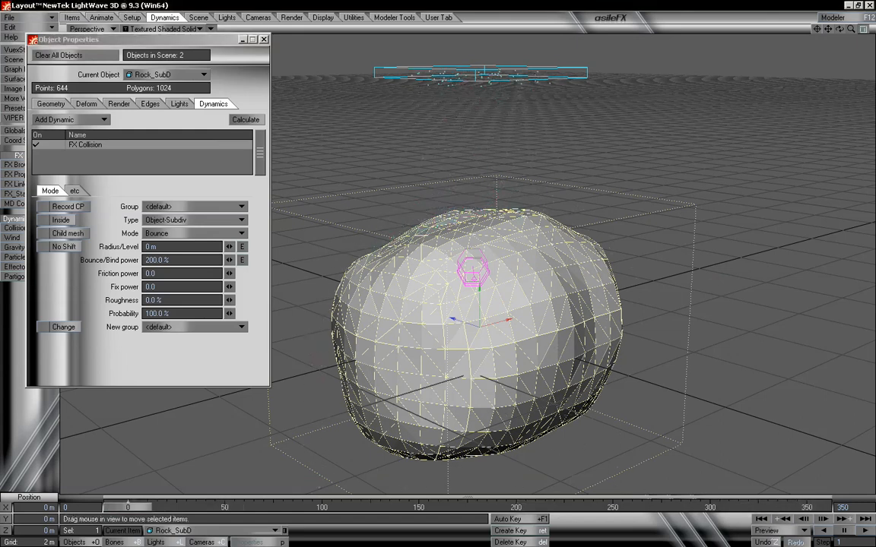
Set the rock's FX Collision type to Object-Advanced and preview the falling particles.
{"action": "left_click", "coordinate": [194, 220]}
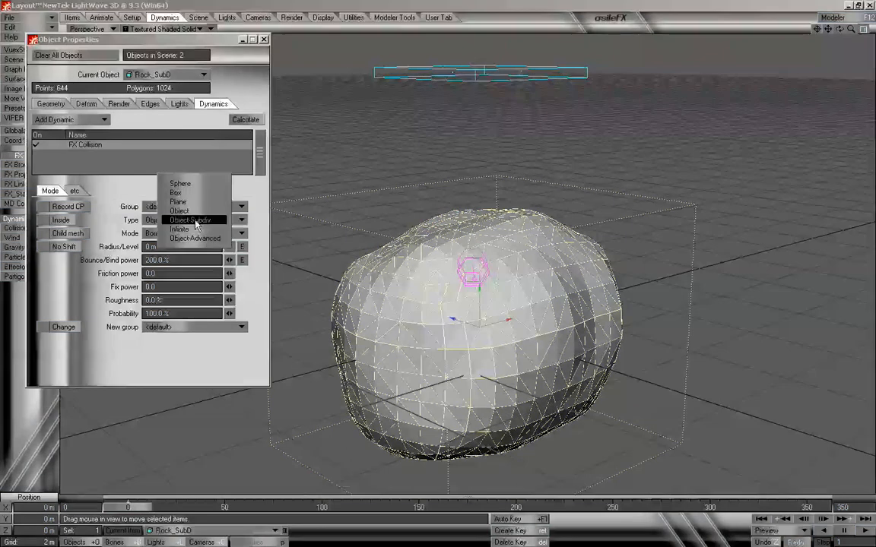
{"action": "left_click", "coordinate": [206, 238]}
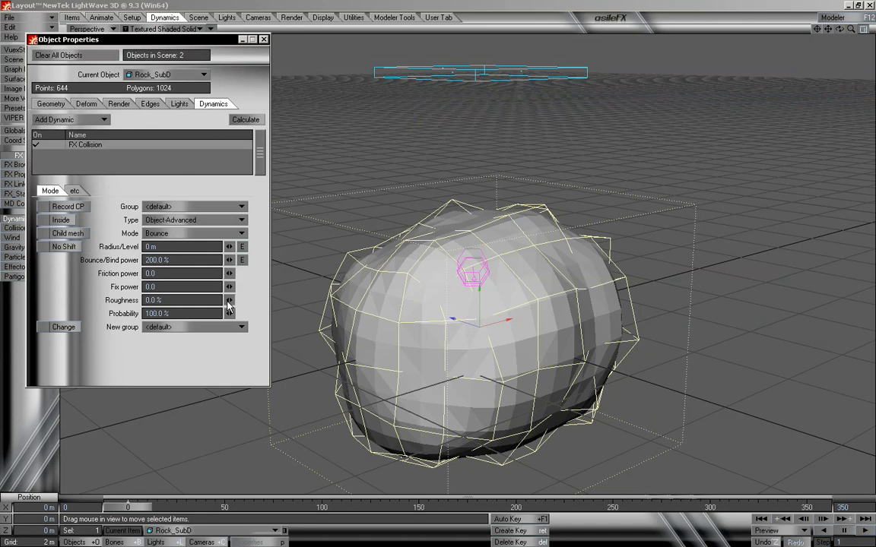
{"action": "left_click_drag", "start_coordinate": [141, 507], "coordinate": [116, 507]}
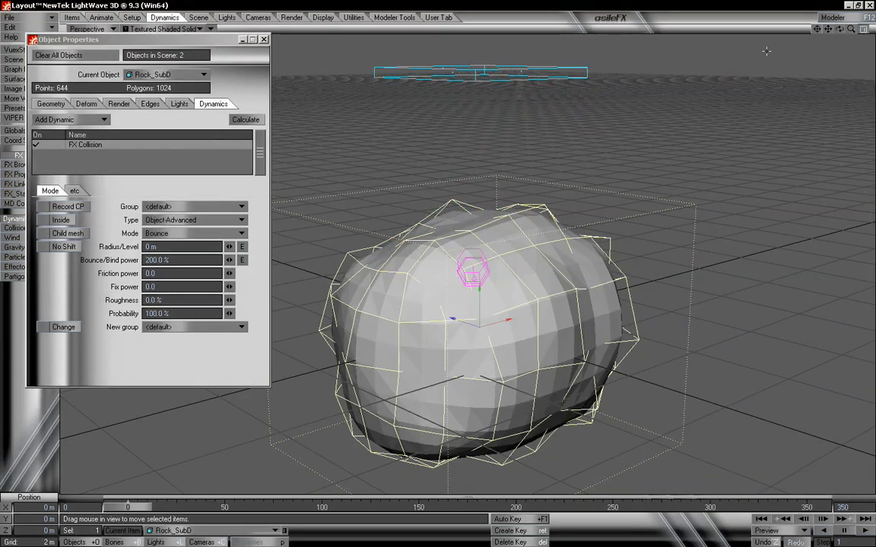
{"action": "left_click_drag", "start_coordinate": [838, 29], "coordinate": [832, 29]}
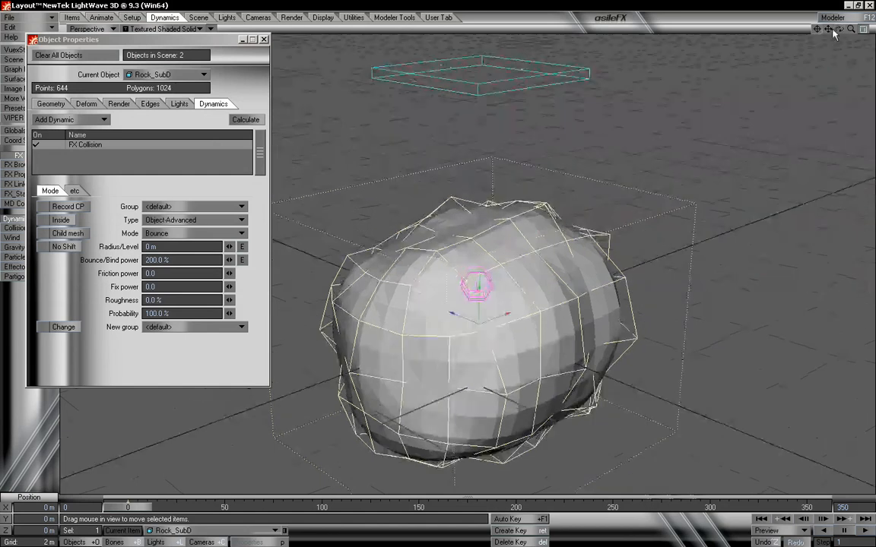
Switch the rock's FX Collision type to Object and back to Object-Advanced.
{"action": "left_click", "coordinate": [228, 220]}
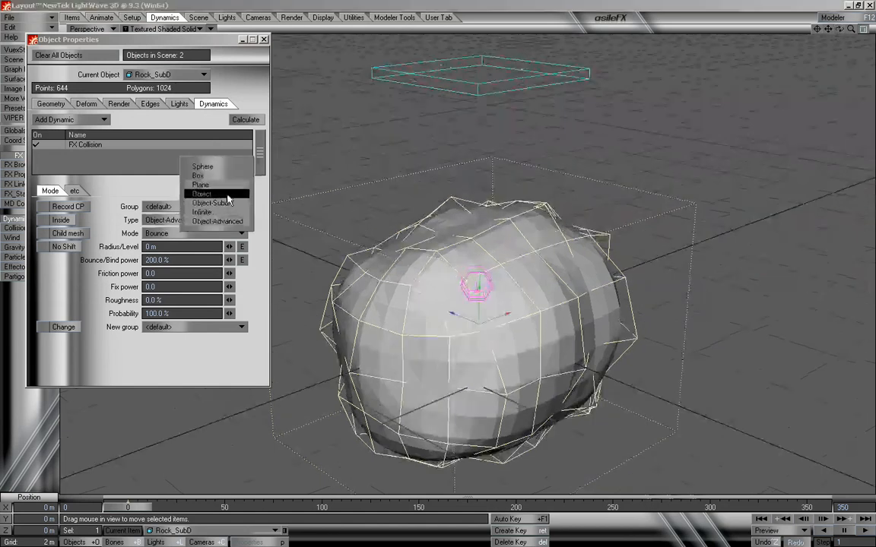
{"action": "left_click", "coordinate": [194, 179]}
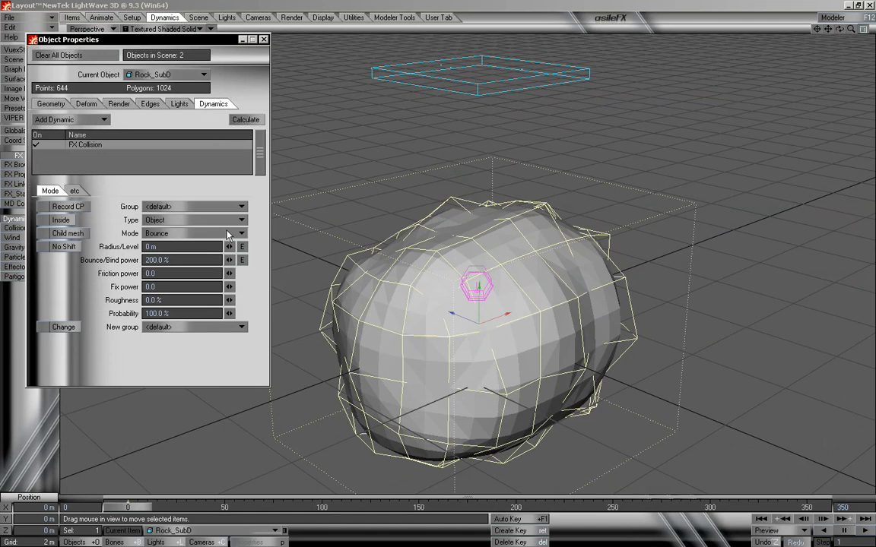
{"action": "left_click", "coordinate": [232, 220]}
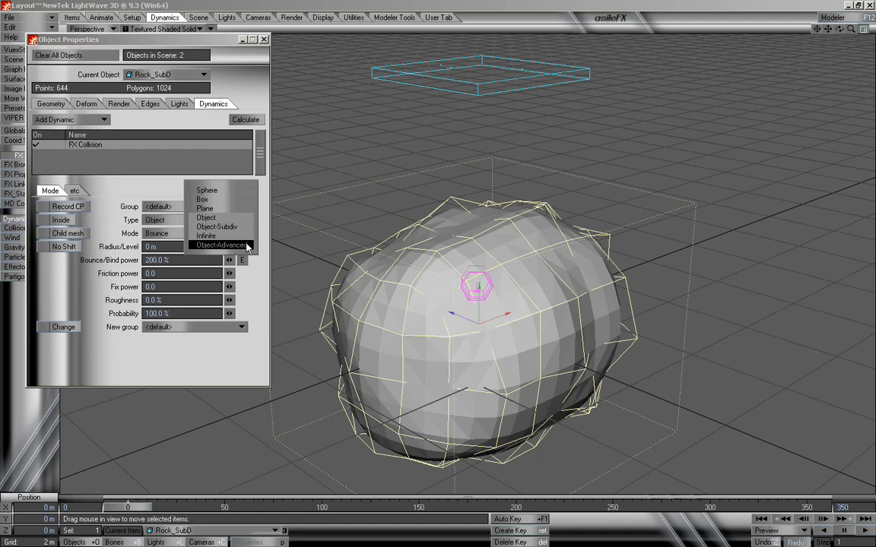
{"action": "left_click", "coordinate": [225, 245]}
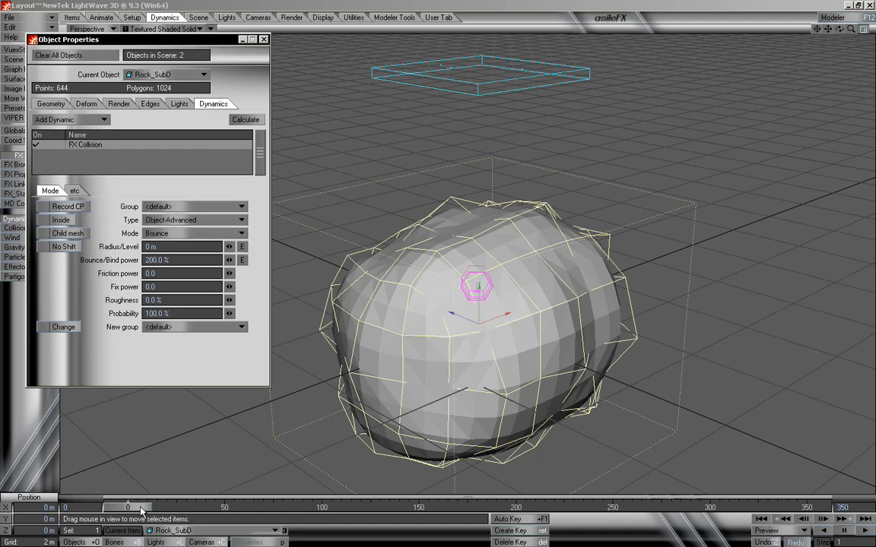
Replay the particles with the Object-Advanced collision and examine up close where they meet the rock.
{"action": "mouse_move", "coordinate": [141, 511]}
{"action": "left_mouse_down"}
{"action": "mouse_move", "coordinate": [805, 507]}
{"action": "mouse_move", "coordinate": [128, 507]}
{"action": "left_mouse_up"}
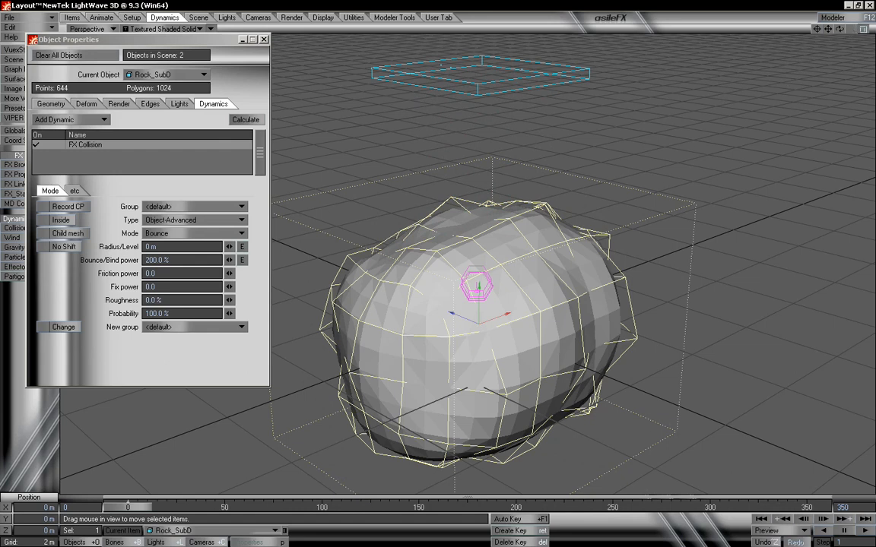
{"action": "scroll", "coordinate": [413, 276], "scroll_direction": "up", "scroll_amount": 3}
{"action": "scroll", "coordinate": [412, 276], "scroll_direction": "down", "scroll_amount": 1}
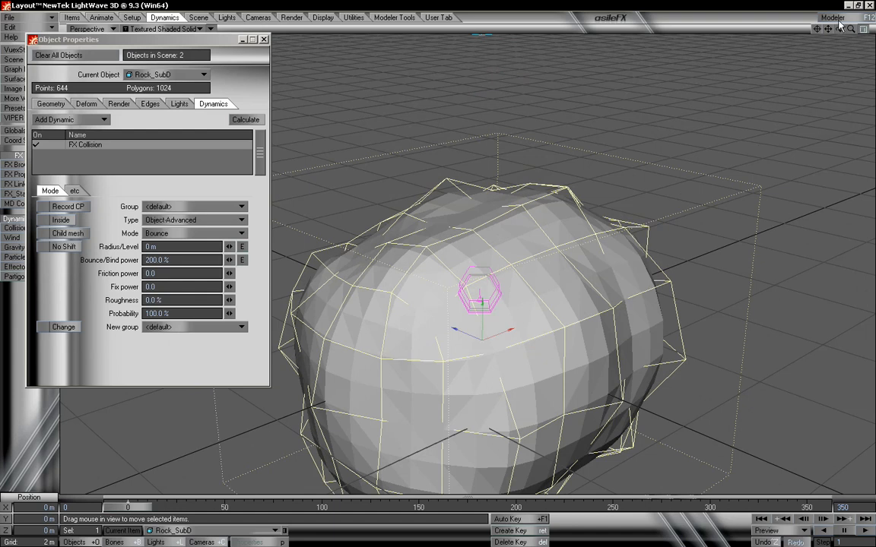
{"action": "mouse_move", "coordinate": [852, 29]}
{"action": "left_mouse_down"}
{"action": "mouse_move", "coordinate": [813, 29]}
{"action": "mouse_move", "coordinate": [840, 21]}
{"action": "left_mouse_up"}
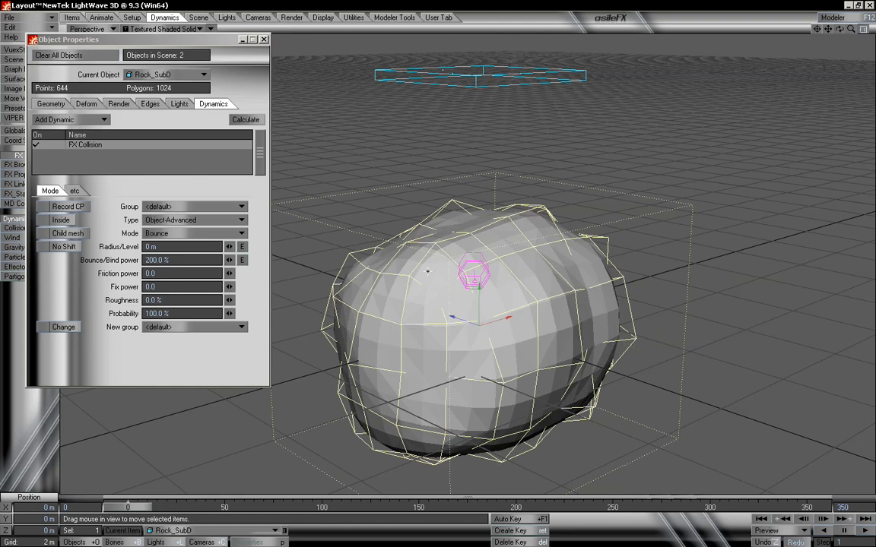
Set the rock's FX Collision type to Object-Subdiv and its display subpatch level to 3.
{"action": "left_click", "coordinate": [174, 220]}
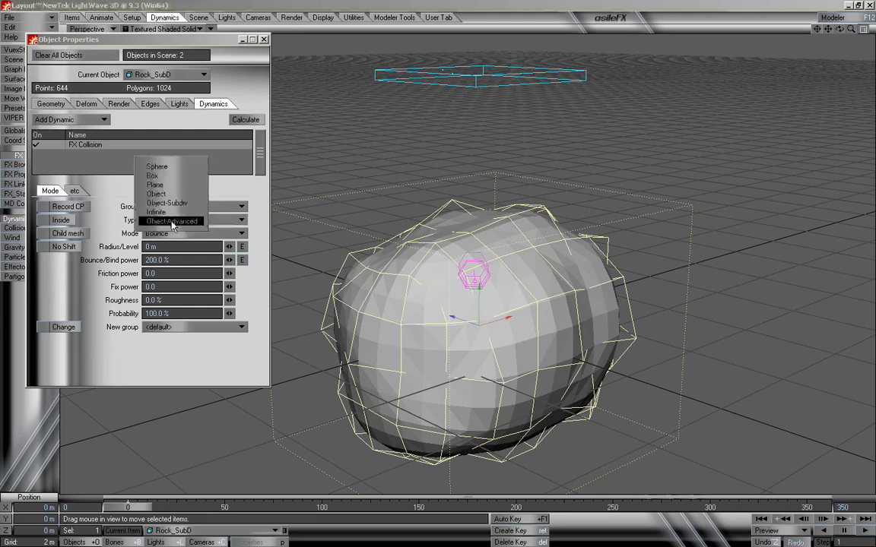
{"action": "left_click", "coordinate": [175, 204]}
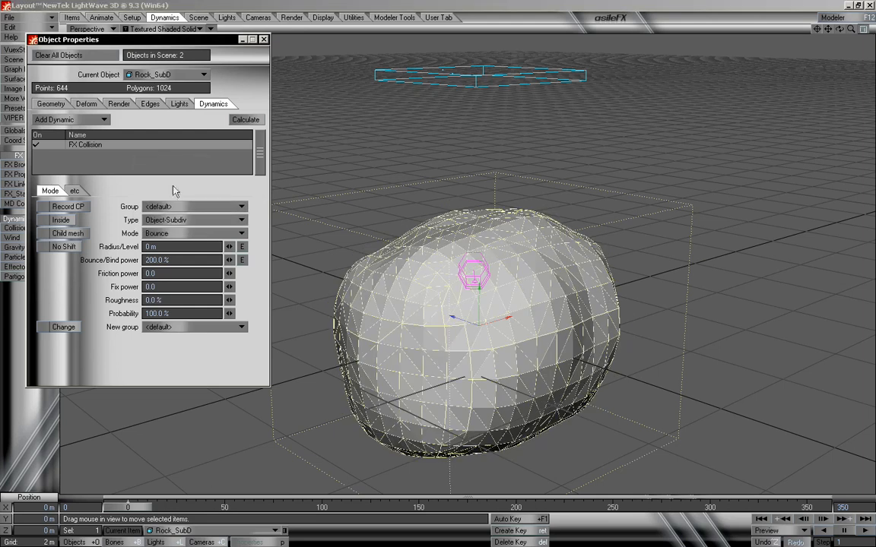
{"action": "left_click", "coordinate": [51, 104]}
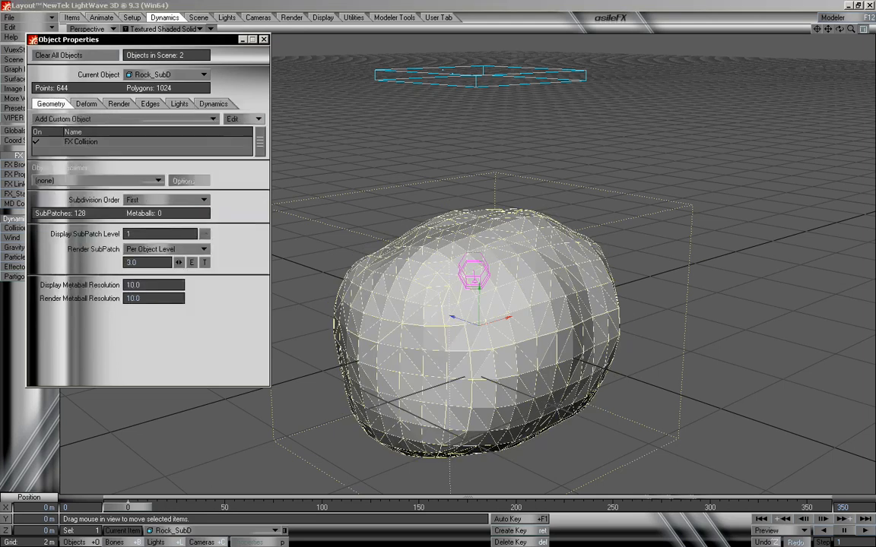
{"action": "left_click_drag", "start_coordinate": [205, 233], "coordinate": [220, 233]}
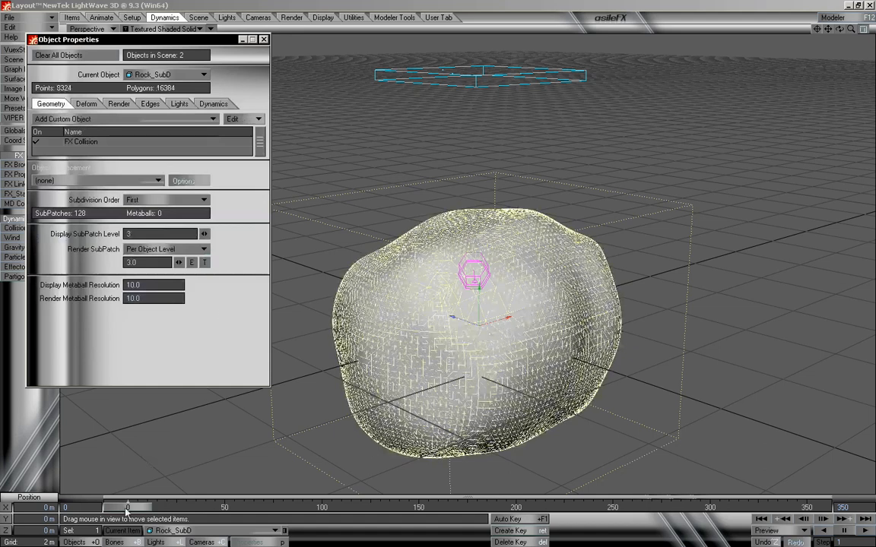
Recalculate the dynamics with the finer rock mesh, show the FX Collision settings and replay the falling particles.
{"action": "mouse_move", "coordinate": [125, 513]}
{"action": "left_mouse_down"}
{"action": "mouse_move", "coordinate": [771, 508]}
{"action": "mouse_move", "coordinate": [128, 507]}
{"action": "left_mouse_up"}
{"action": "left_click", "coordinate": [213, 103]}
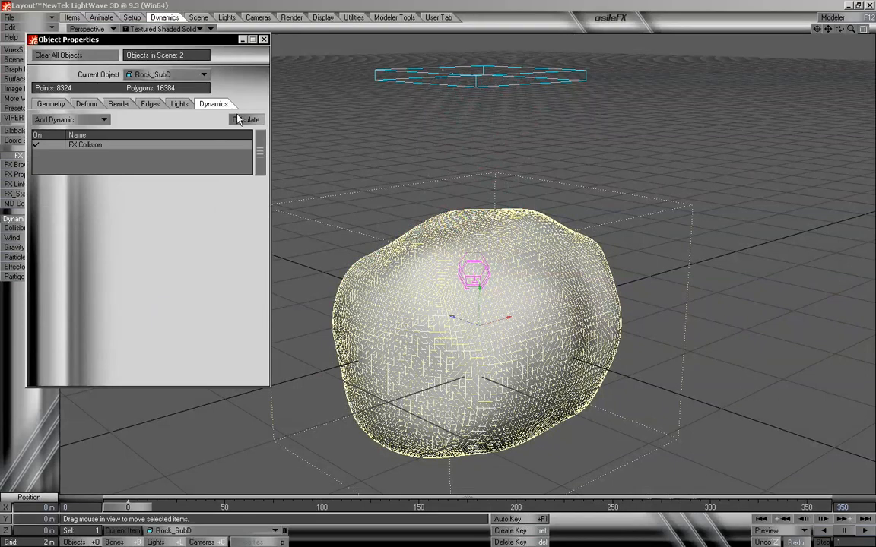
{"action": "left_click", "coordinate": [242, 119]}
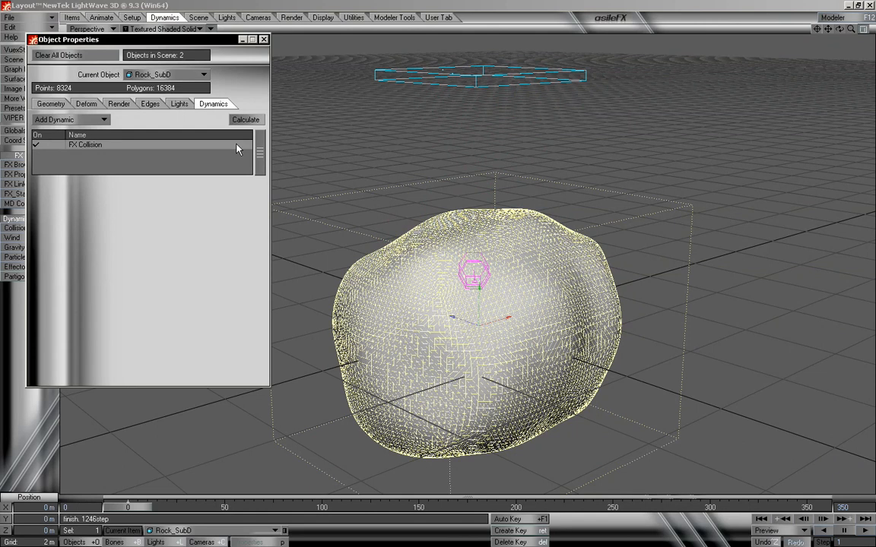
{"action": "left_click", "coordinate": [87, 145]}
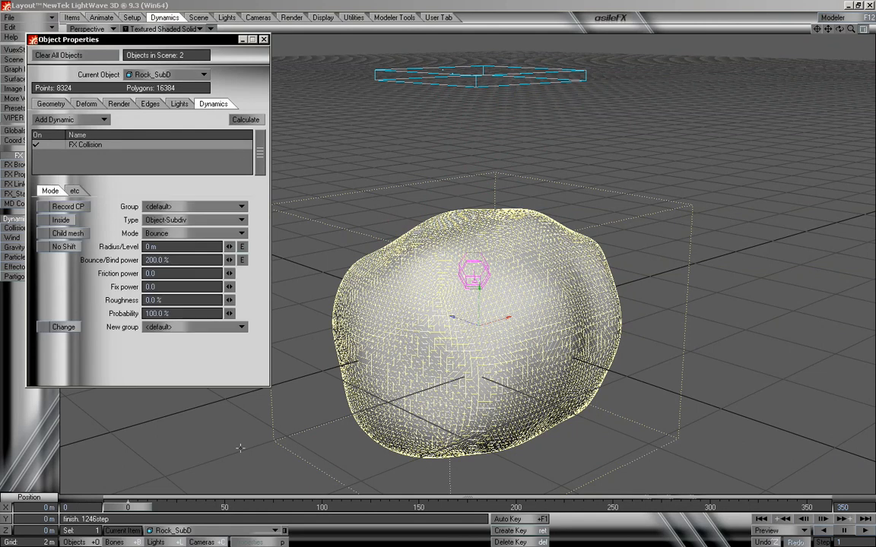
{"action": "mouse_move", "coordinate": [137, 506]}
{"action": "left_mouse_down"}
{"action": "mouse_move", "coordinate": [807, 507]}
{"action": "mouse_move", "coordinate": [122, 506]}
{"action": "left_mouse_up"}
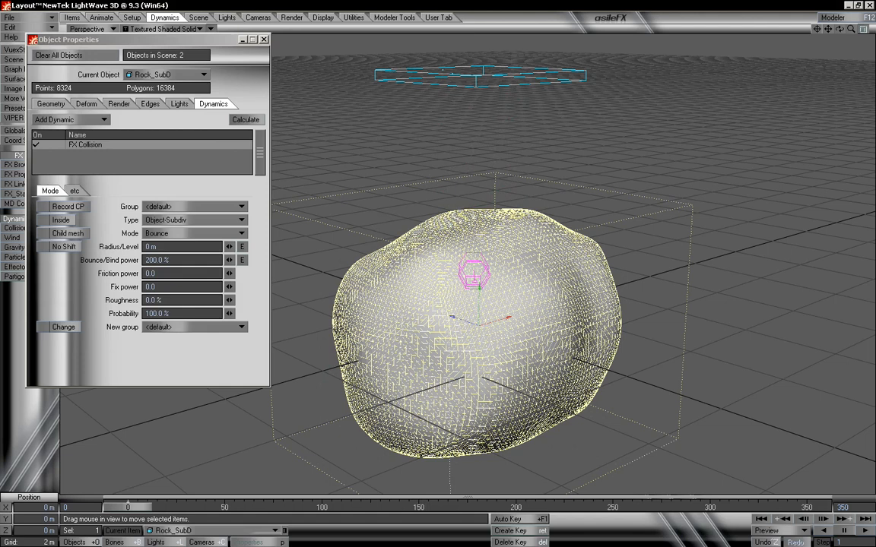
Set the rock's display subpatch level back to 1 and replay the particles with its FX Collision settings shown.
{"action": "left_click", "coordinate": [51, 103]}
{"action": "left_click_drag", "start_coordinate": [205, 233], "coordinate": [275, 189]}
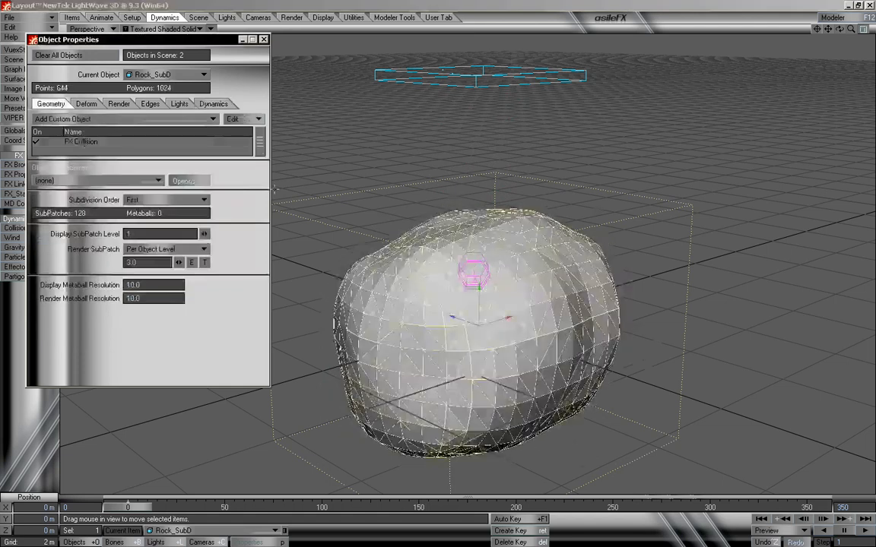
{"action": "left_click", "coordinate": [213, 104]}
{"action": "left_click", "coordinate": [145, 143]}
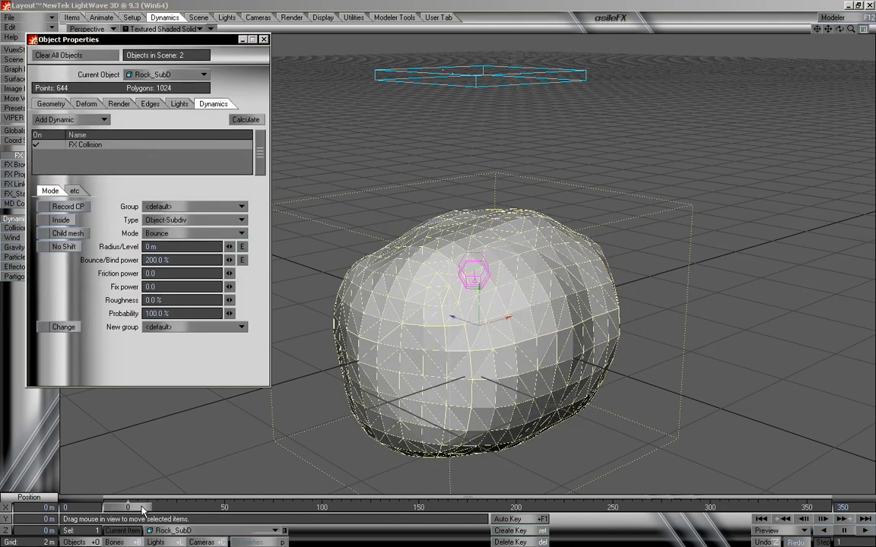
{"action": "mouse_move", "coordinate": [142, 510]}
{"action": "left_mouse_down"}
{"action": "mouse_move", "coordinate": [510, 508]}
{"action": "mouse_move", "coordinate": [142, 508]}
{"action": "left_mouse_up"}
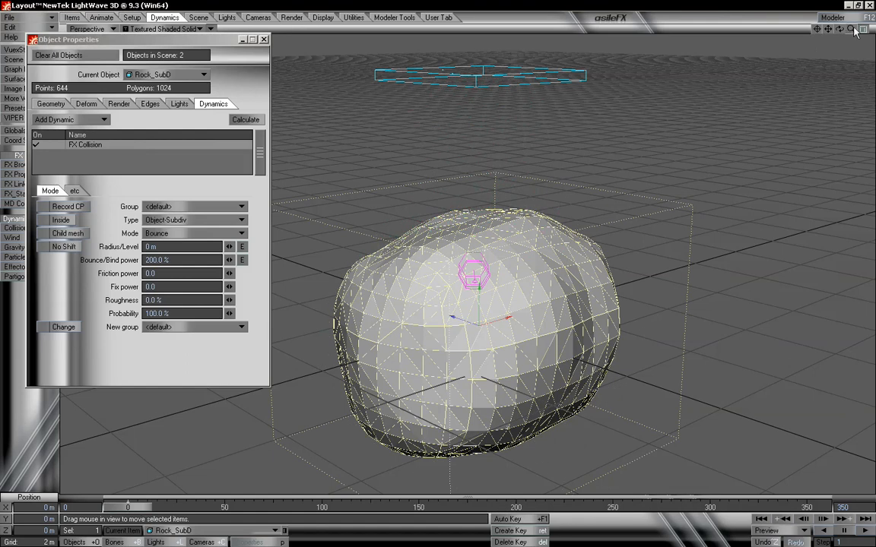
Set the emitter's birth rate to 250 and its particle limit to 100000, and replay the particles.
{"action": "left_click_drag", "start_coordinate": [851, 29], "coordinate": [851, 57]}
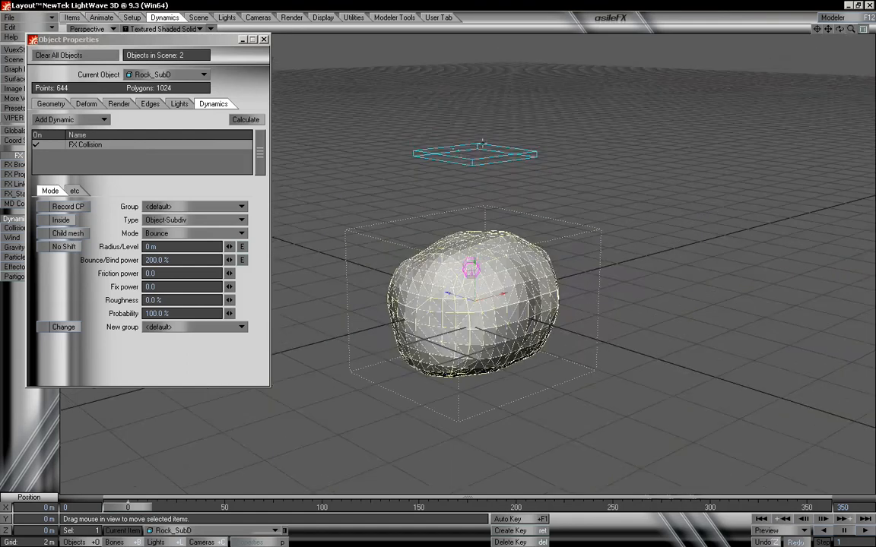
{"action": "left_click", "coordinate": [465, 154]}
{"action": "left_click", "coordinate": [101, 160]}
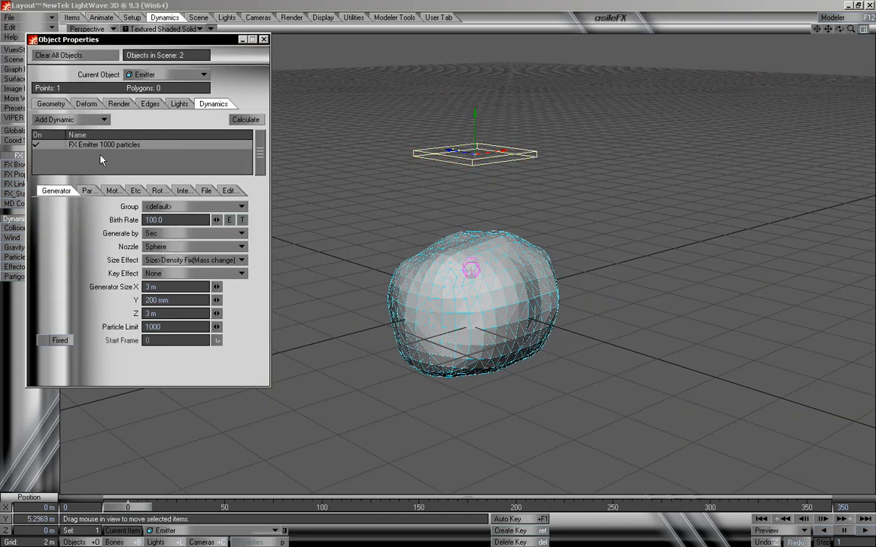
{"action": "left_click", "coordinate": [169, 220]}
{"action": "mouse_move", "coordinate": [134, 511]}
{"action": "left_mouse_down"}
{"action": "mouse_move", "coordinate": [820, 508]}
{"action": "mouse_move", "coordinate": [128, 508]}
{"action": "left_mouse_up"}
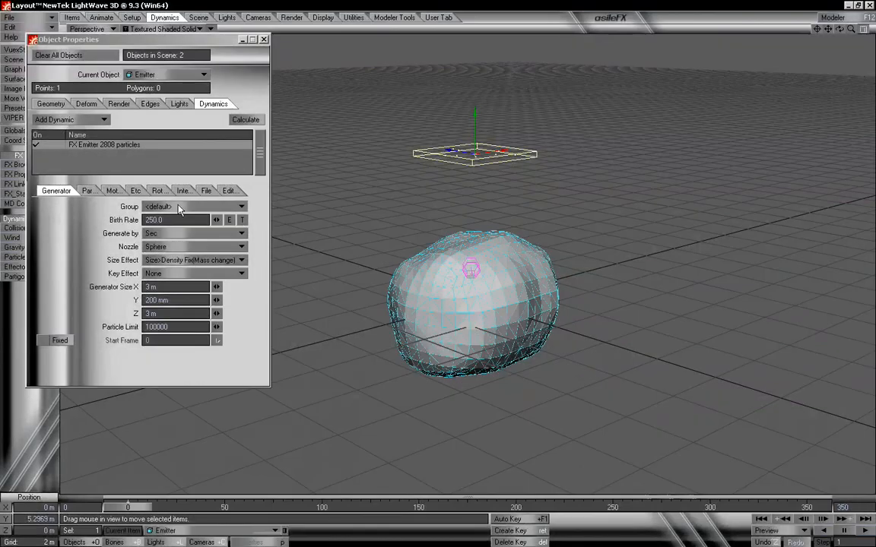
Raise the emitter's birth rate to 350, preview the particles and recalculate the dynamics.
{"action": "left_click", "coordinate": [177, 220]}
{"action": "type", "text": "350"}
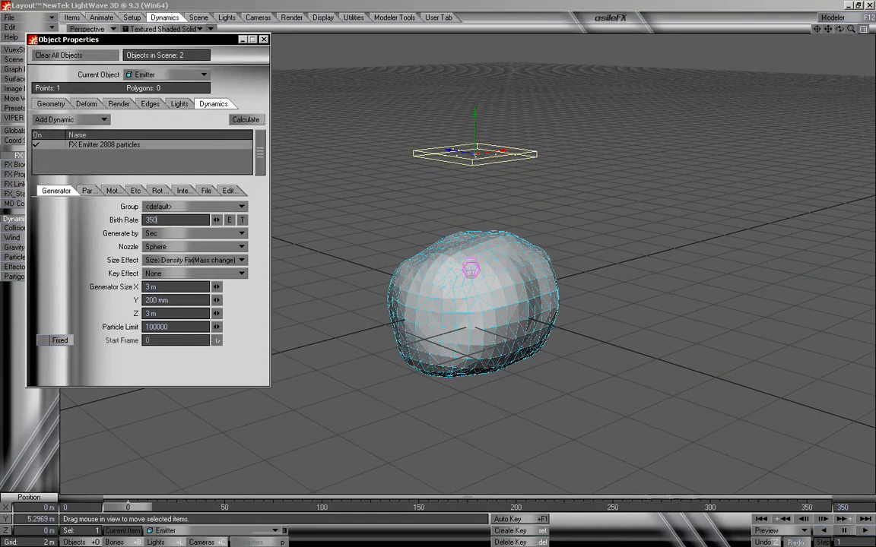
{"action": "key", "text": "Return"}
{"action": "mouse_move", "coordinate": [138, 508]}
{"action": "left_mouse_down"}
{"action": "mouse_move", "coordinate": [286, 508]}
{"action": "mouse_move", "coordinate": [128, 508]}
{"action": "left_mouse_up"}
{"action": "left_click", "coordinate": [252, 121]}
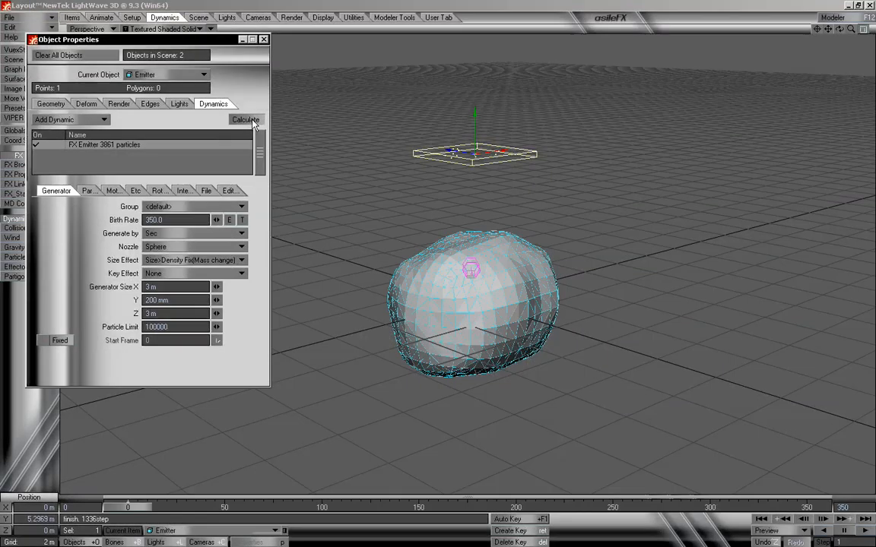
Replay the denser particle stream and examine up close how it collides with the rock.
{"action": "mouse_move", "coordinate": [141, 514]}
{"action": "left_mouse_down"}
{"action": "mouse_move", "coordinate": [779, 514]}
{"action": "mouse_move", "coordinate": [141, 514]}
{"action": "left_mouse_up"}
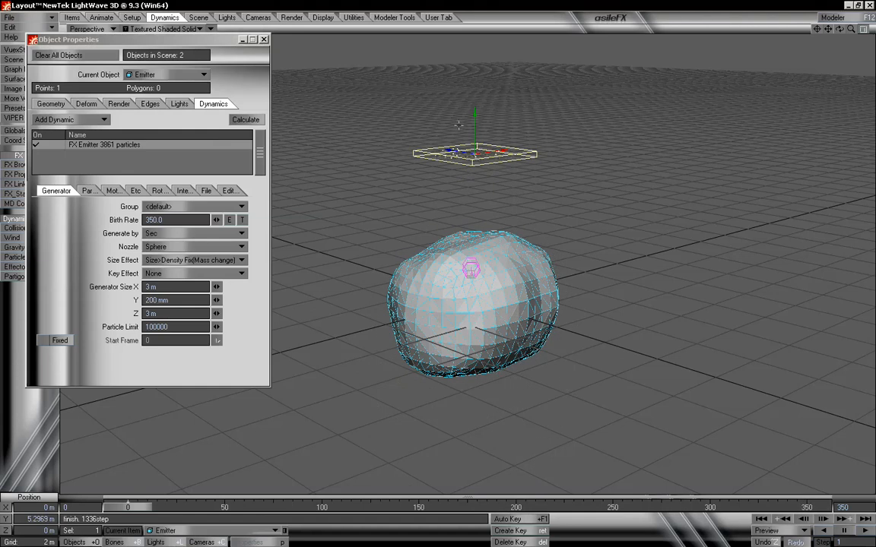
{"action": "left_click_drag", "start_coordinate": [471, 271], "coordinate": [547, 271], "text": "ctrl+alt"}
{"action": "left_click_drag", "start_coordinate": [502, 225], "coordinate": [467, 223], "text": "alt"}
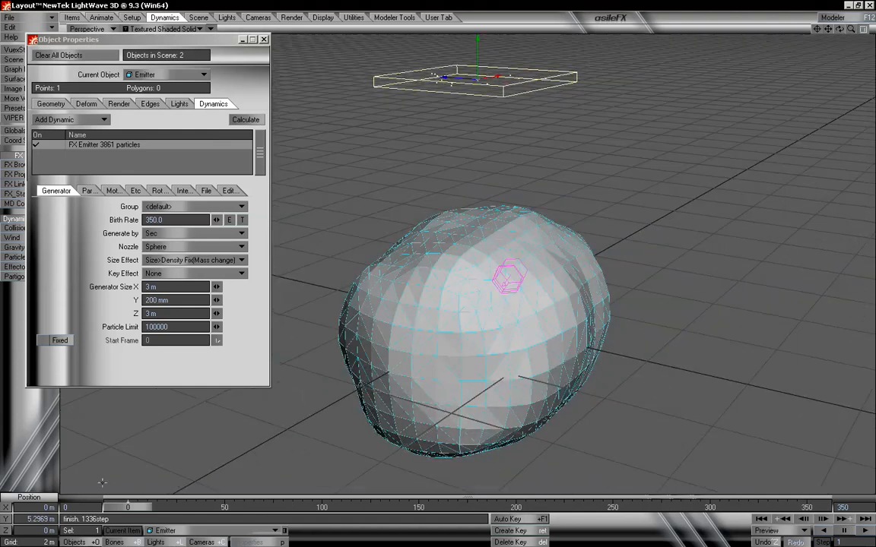
{"action": "mouse_move", "coordinate": [128, 510]}
{"action": "left_mouse_down"}
{"action": "mouse_move", "coordinate": [792, 508]}
{"action": "mouse_move", "coordinate": [128, 507]}
{"action": "left_mouse_up"}
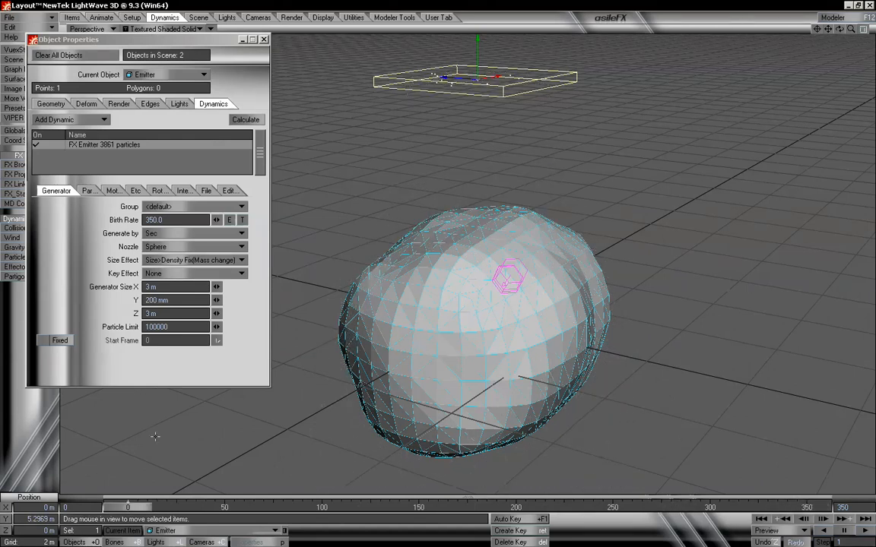
Move the rock away from the emitter at frame 0, to about 10.87 m in X and -197 mm in Y.
{"action": "left_click_drag", "start_coordinate": [851, 30], "coordinate": [768, 34]}
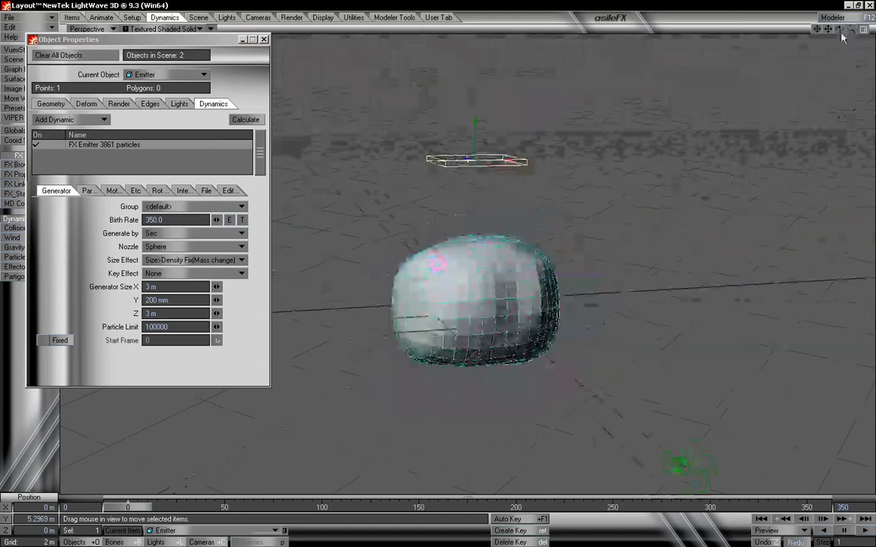
{"action": "left_click_drag", "start_coordinate": [851, 28], "coordinate": [781, 72]}
{"action": "left_click", "coordinate": [438, 239]}
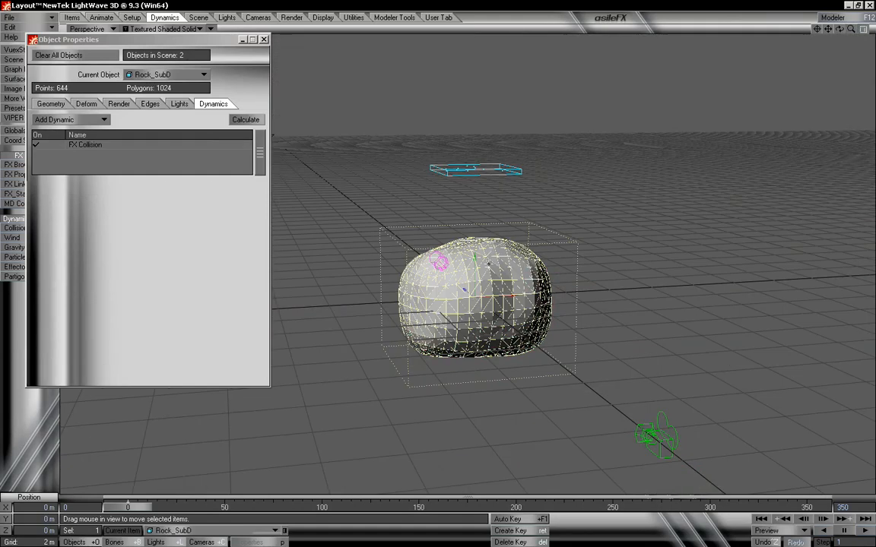
{"action": "left_click_drag", "start_coordinate": [851, 29], "coordinate": [784, 60]}
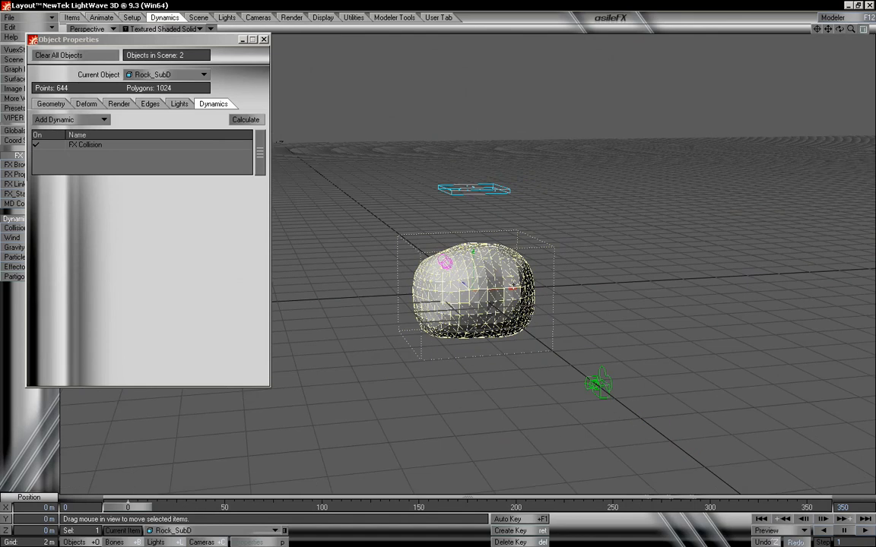
{"action": "left_click_drag", "start_coordinate": [460, 260], "coordinate": [512, 281]}
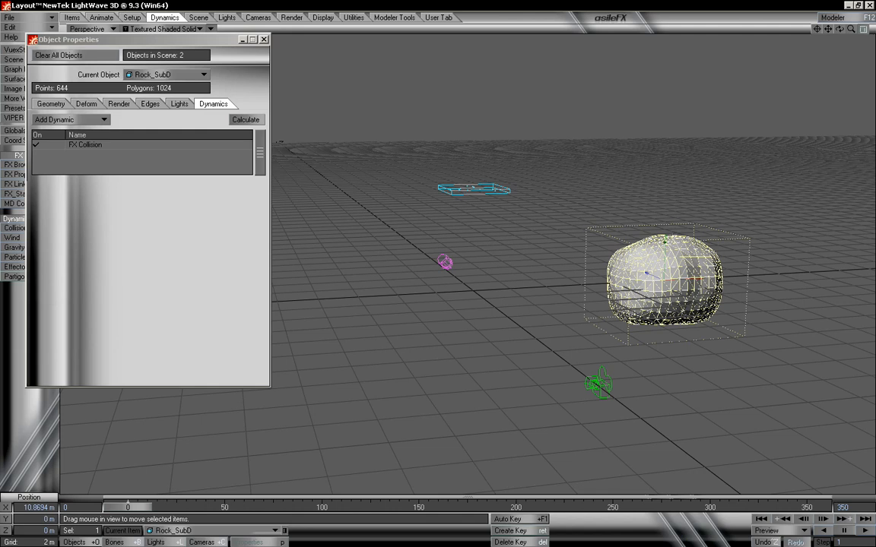
{"action": "mouse_move", "coordinate": [664, 242]}
{"action": "left_mouse_down"}
{"action": "mouse_move", "coordinate": [664, 265]}
{"action": "mouse_move", "coordinate": [664, 246]}
{"action": "left_mouse_up"}
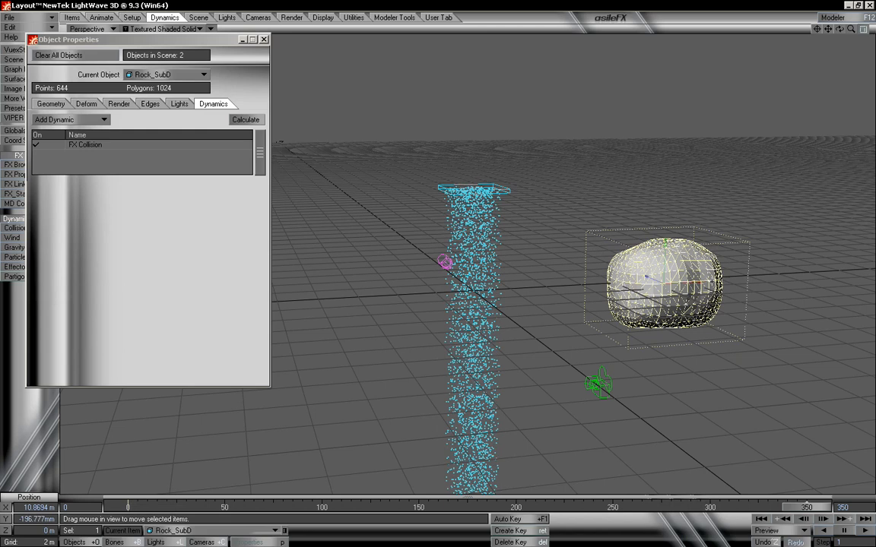
Move the rock across the particle stream to about -11.55 m in X at frame 350 and recalculate the dynamics.
{"action": "left_click_drag", "start_coordinate": [703, 282], "coordinate": [308, 301]}
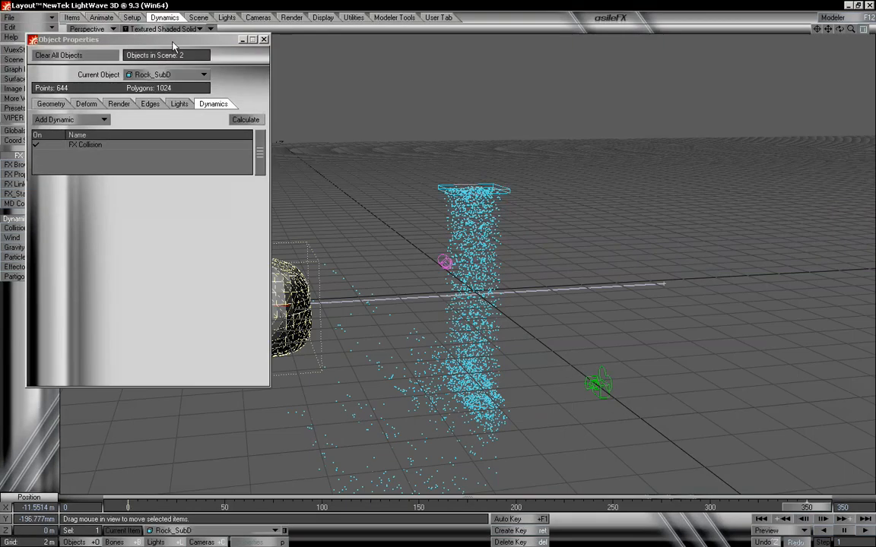
{"action": "left_click_drag", "start_coordinate": [174, 42], "coordinate": [149, 12]}
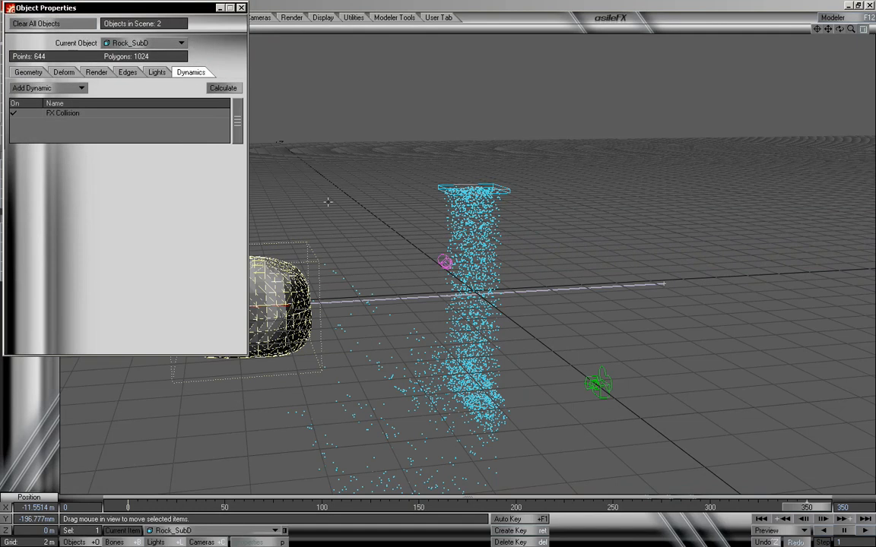
{"action": "left_click", "coordinate": [220, 88]}
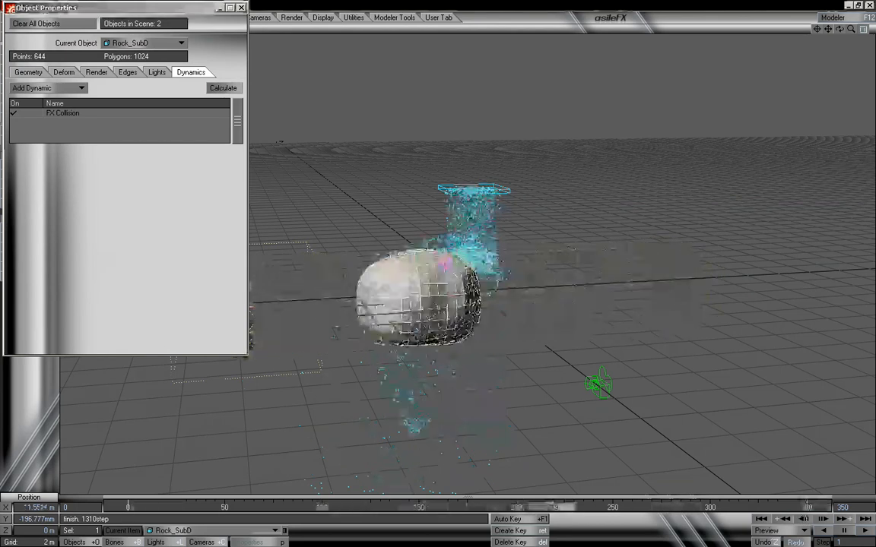
{"action": "left_click_drag", "start_coordinate": [807, 507], "coordinate": [128, 507]}
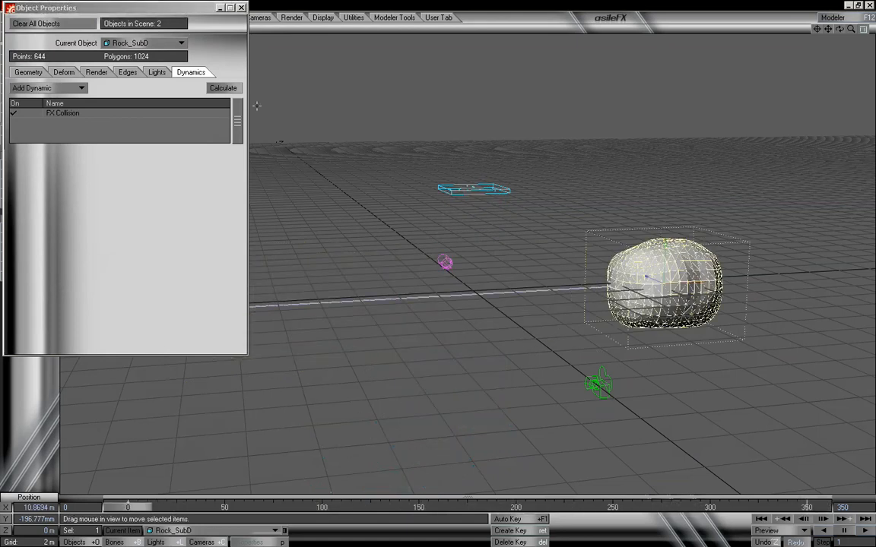
Recalculate the dynamics from frame 0 and play the moving rock's collision from another viewing angle.
{"action": "left_click", "coordinate": [232, 91]}
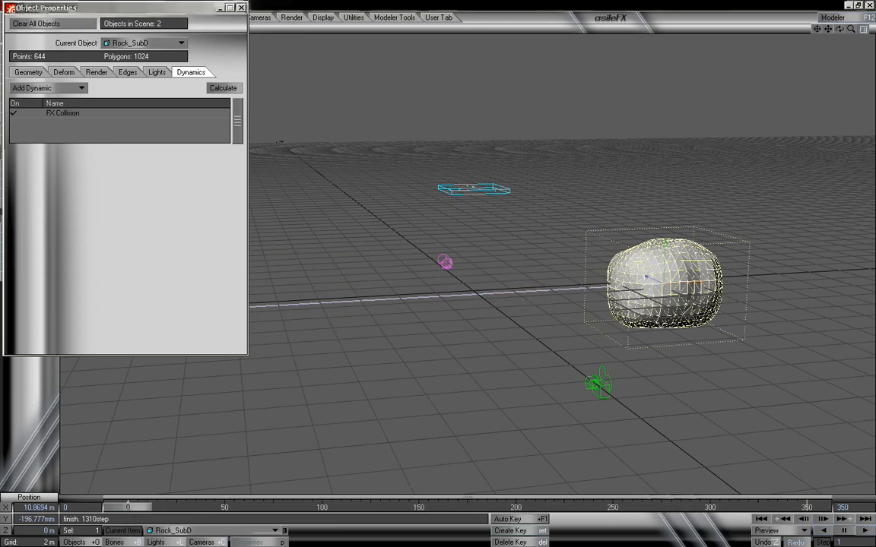
{"action": "mouse_move", "coordinate": [133, 507]}
{"action": "left_mouse_down"}
{"action": "mouse_move", "coordinate": [770, 507]}
{"action": "mouse_move", "coordinate": [127, 507]}
{"action": "left_mouse_up"}
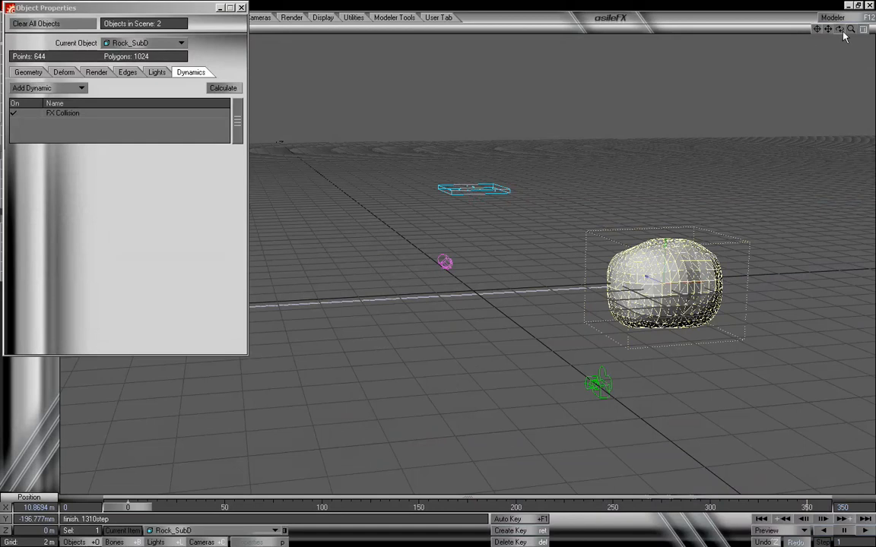
{"action": "left_click_drag", "start_coordinate": [841, 30], "coordinate": [874, 31]}
{"action": "left_click_drag", "start_coordinate": [840, 29], "coordinate": [840, 34]}
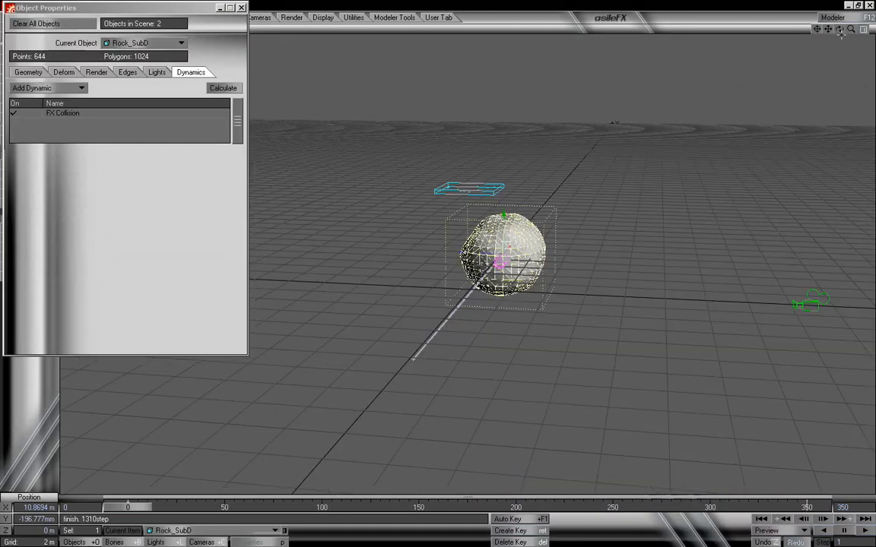
{"action": "left_click", "coordinate": [865, 522]}
Rotate the rock at frame 350 to a pitch of about -267.4°.
{"action": "key", "text": "y"}
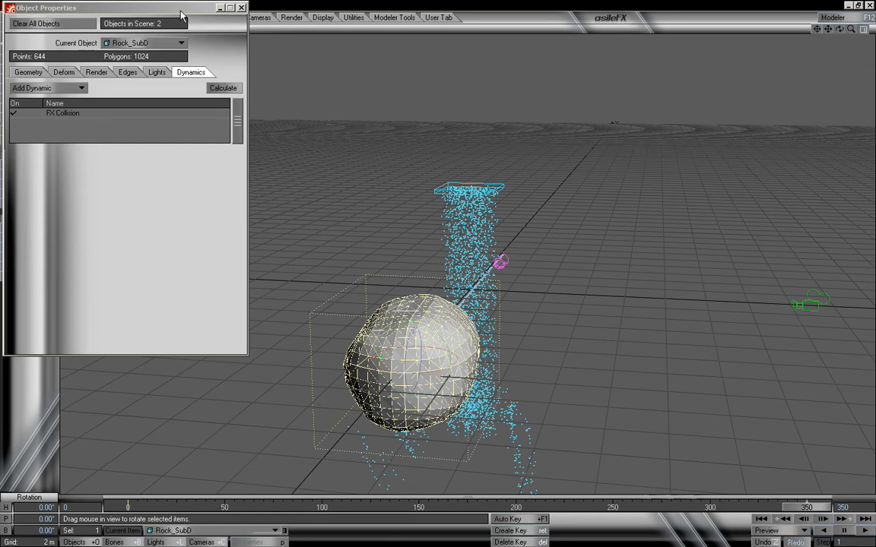
{"action": "left_click_drag", "start_coordinate": [181, 11], "coordinate": [204, 38]}
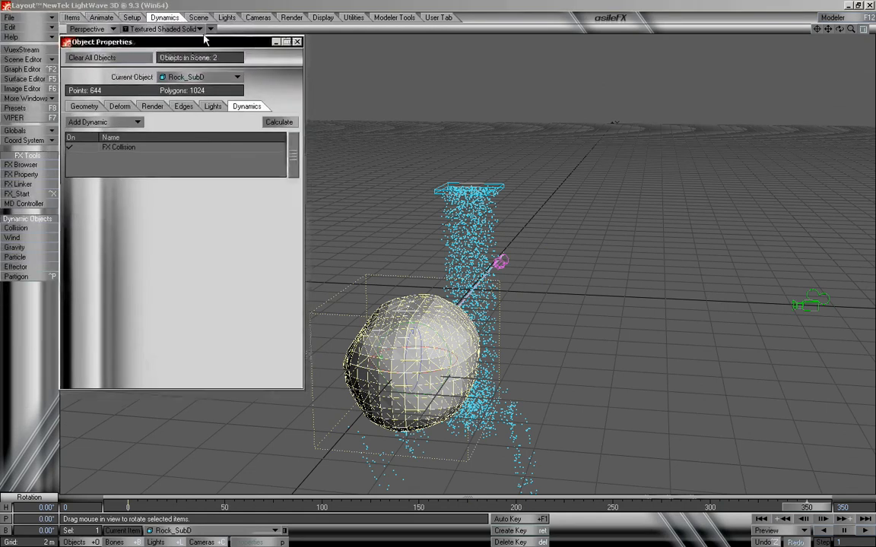
{"action": "left_click", "coordinate": [110, 18]}
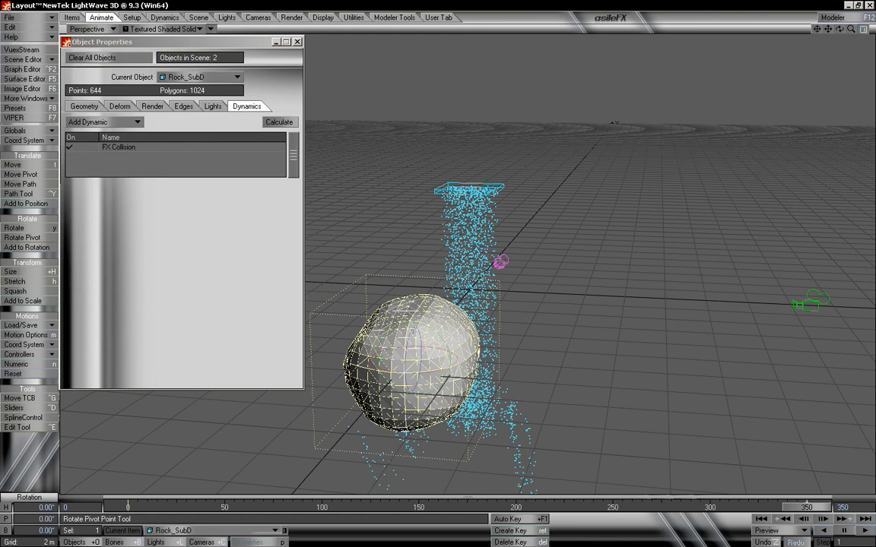
{"action": "left_click_drag", "start_coordinate": [413, 357], "coordinate": [426, 380]}
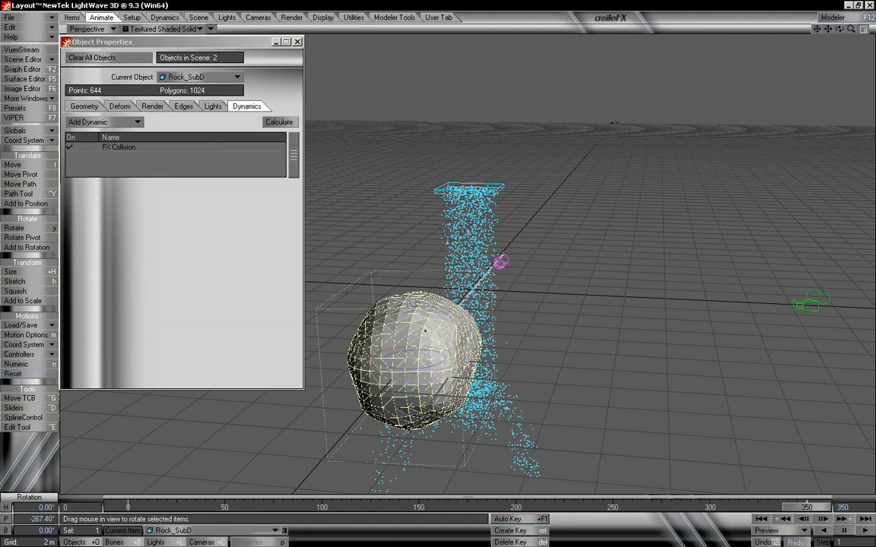
Recalculate the dynamics from frame 0 with the rotating rock.
{"action": "left_click_drag", "start_coordinate": [813, 510], "coordinate": [128, 509]}
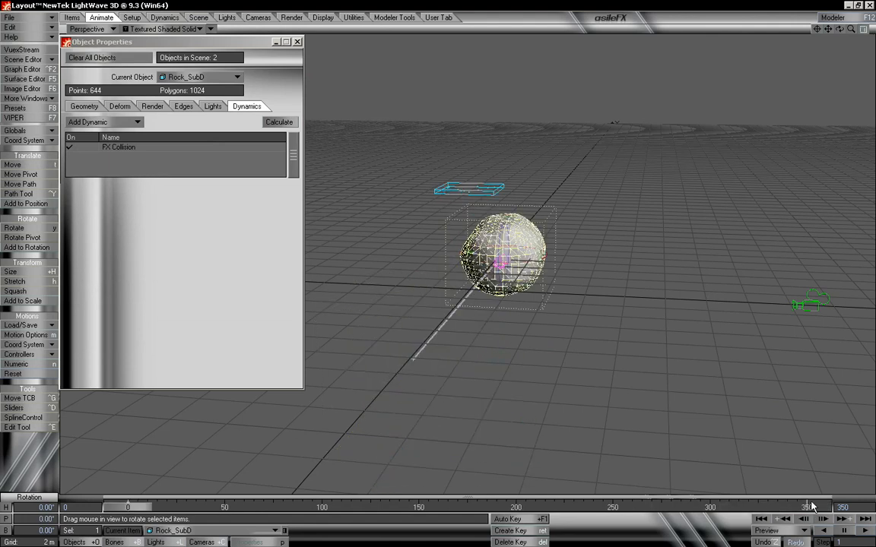
{"action": "left_click", "coordinate": [286, 122]}
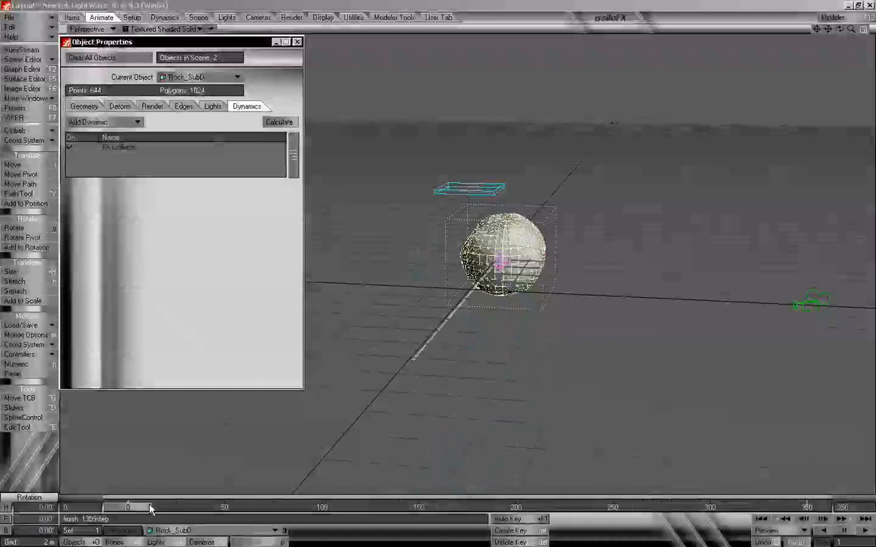
{"action": "mouse_move", "coordinate": [150, 508]}
{"action": "left_mouse_down"}
{"action": "mouse_move", "coordinate": [815, 508]}
{"action": "mouse_move", "coordinate": [127, 508]}
{"action": "left_mouse_up"}
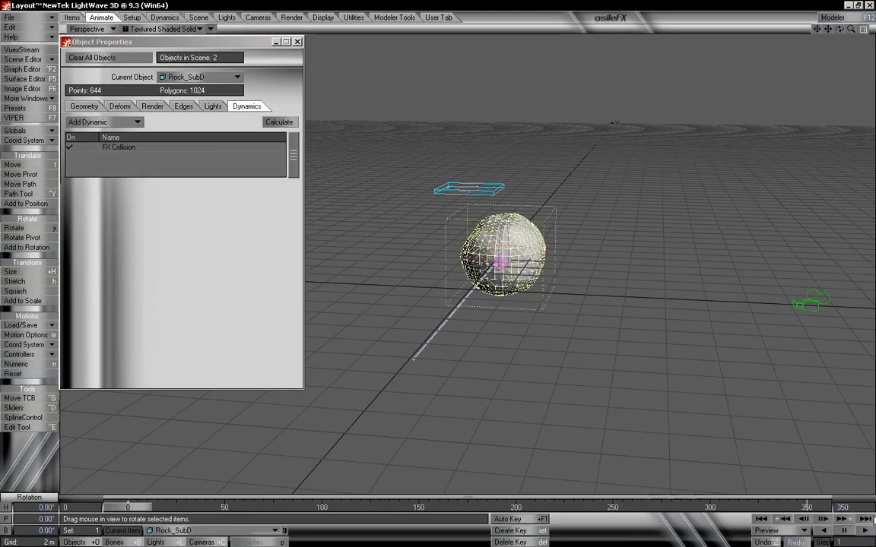
Set the rock's pitch to -900° at frame 350, recalculate the dynamics and return to frame 0.
{"action": "left_click", "coordinate": [871, 520]}
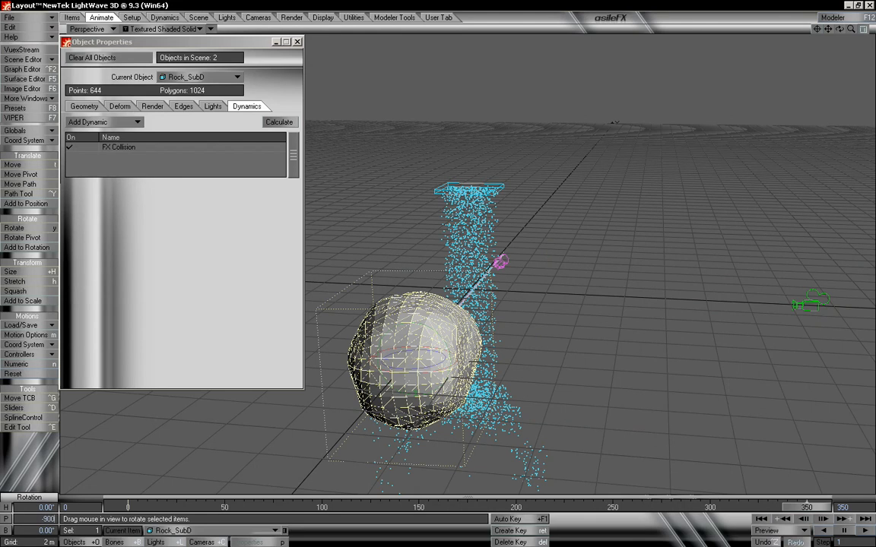
{"action": "key", "text": "Return"}
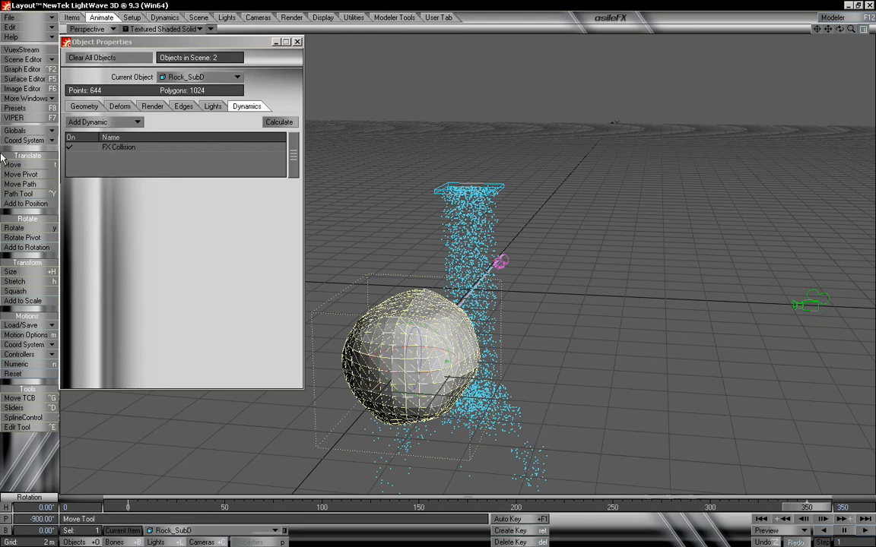
{"action": "left_click", "coordinate": [278, 122]}
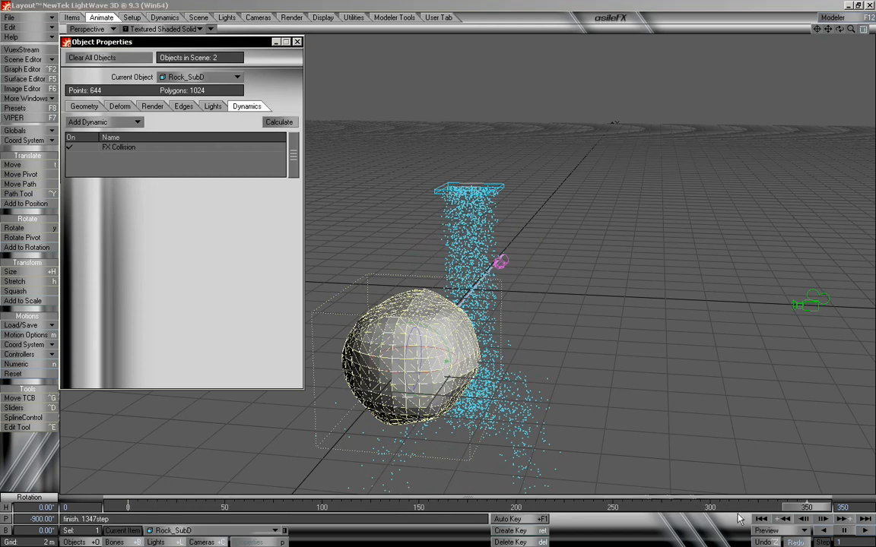
{"action": "left_click", "coordinate": [776, 517]}
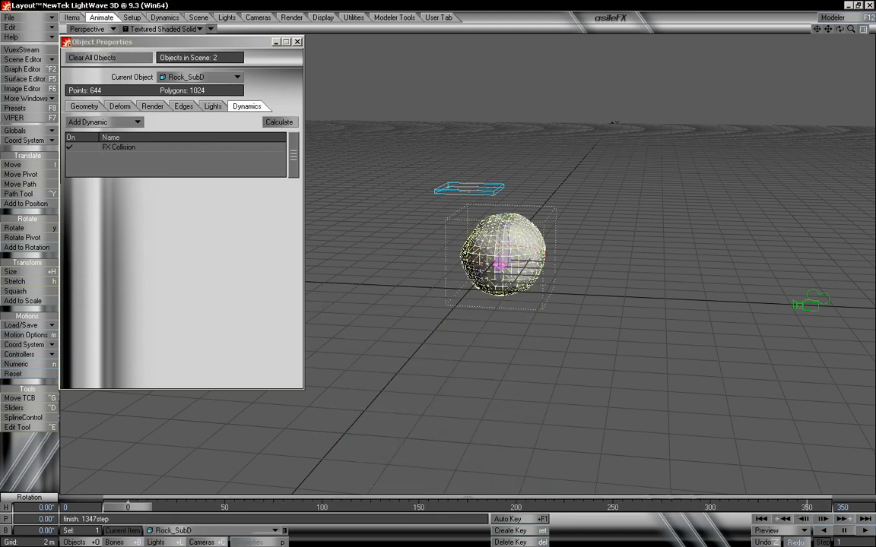
Close the object properties and review the spinning rock's collision with the particles across the timeline from another viewing angle.
{"action": "left_click", "coordinate": [297, 41]}
{"action": "mouse_move", "coordinate": [851, 29]}
{"action": "left_mouse_down"}
{"action": "mouse_move", "coordinate": [875, 29]}
{"action": "mouse_move", "coordinate": [840, 31]}
{"action": "left_mouse_up"}
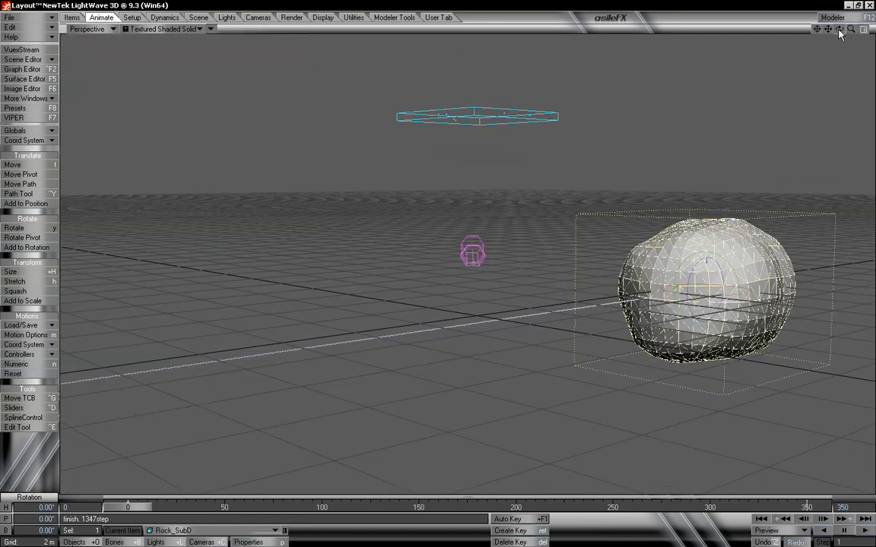
{"action": "left_click_drag", "start_coordinate": [139, 511], "coordinate": [339, 508]}
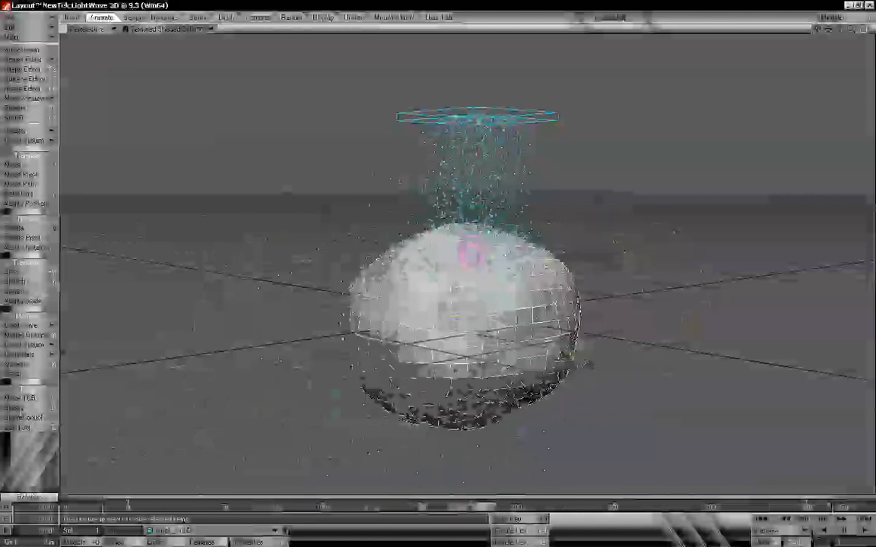
{"action": "left_click_drag", "start_coordinate": [768, 507], "coordinate": [127, 508]}
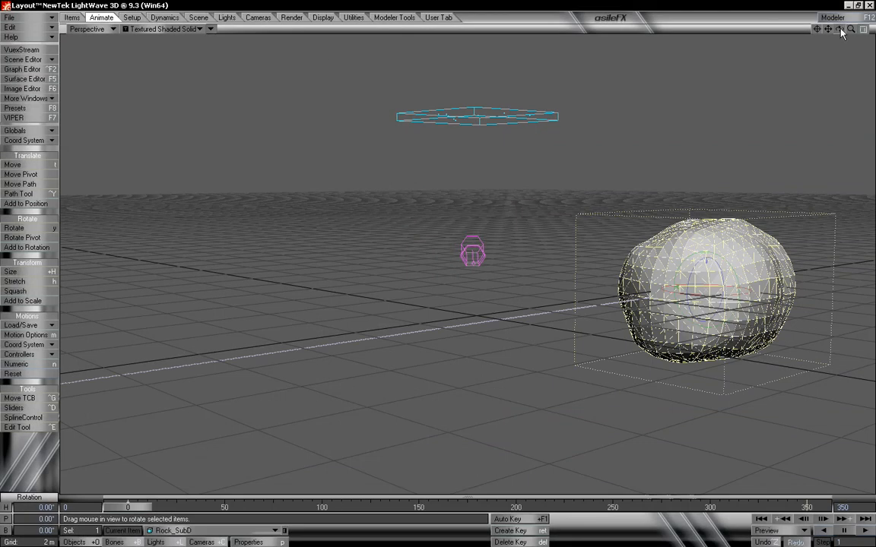
{"action": "left_click_drag", "start_coordinate": [840, 30], "coordinate": [837, 30]}
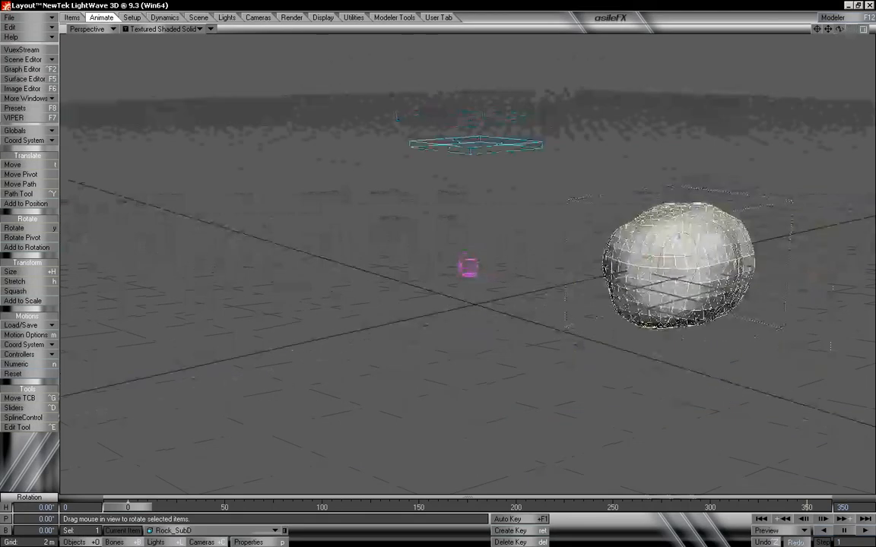
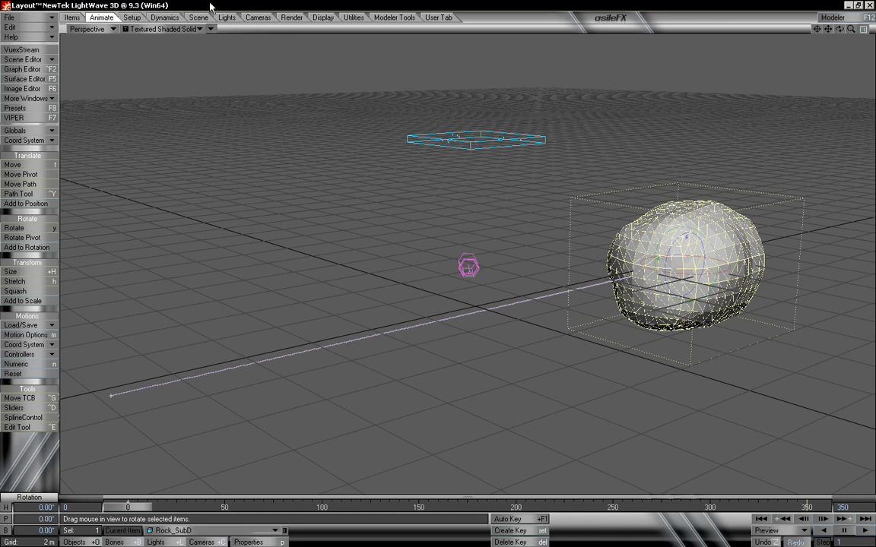
Clear the entire rock and emitter scene.
{"action": "left_click", "coordinate": [10, 16]}
{"action": "mouse_move", "coordinate": [46, 99]}
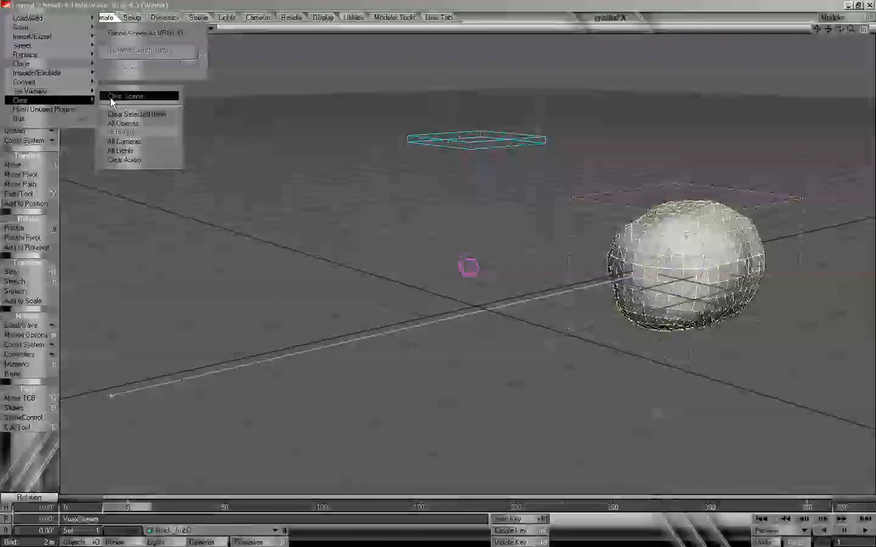
{"action": "left_click", "coordinate": [111, 97]}
{"action": "left_click", "coordinate": [487, 391]}
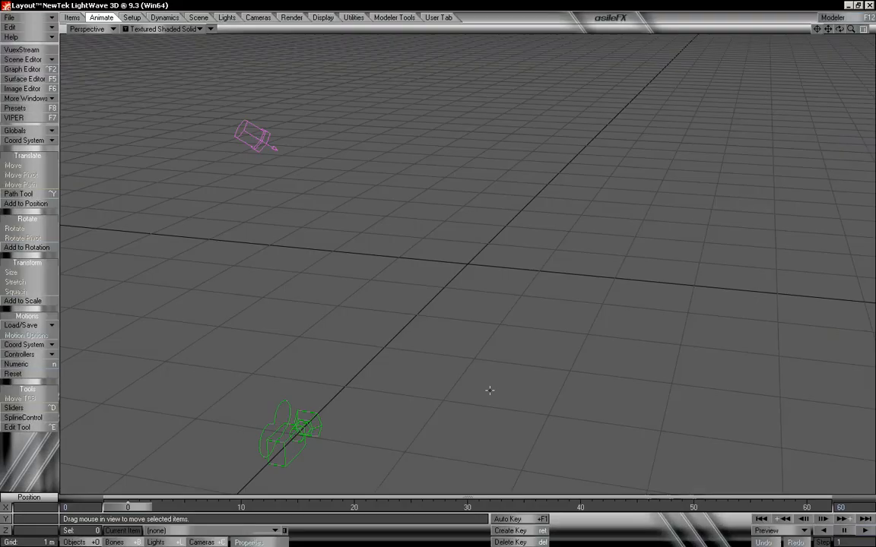
Switch to LightWave Modeler and start a new empty object.
{"action": "left_click", "coordinate": [827, 21]}
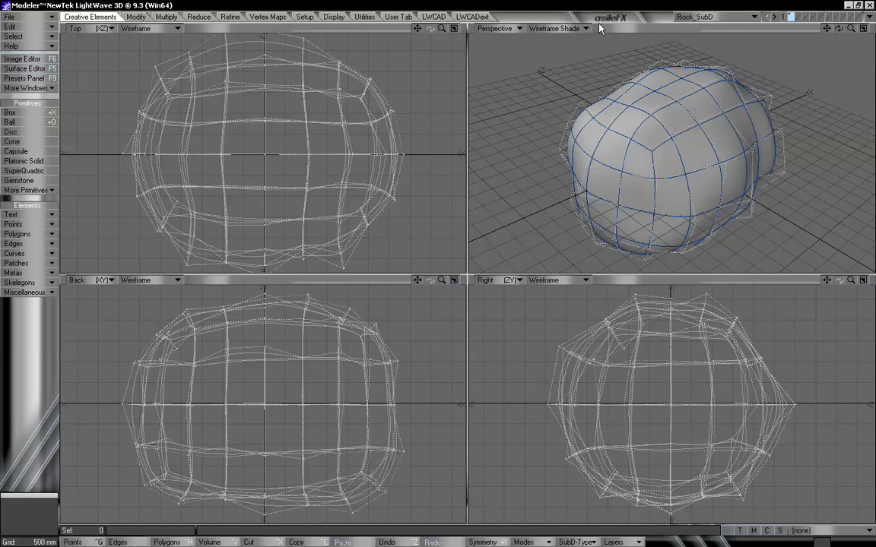
{"action": "left_click", "coordinate": [10, 17]}
{"action": "mouse_move", "coordinate": [48, 64]}
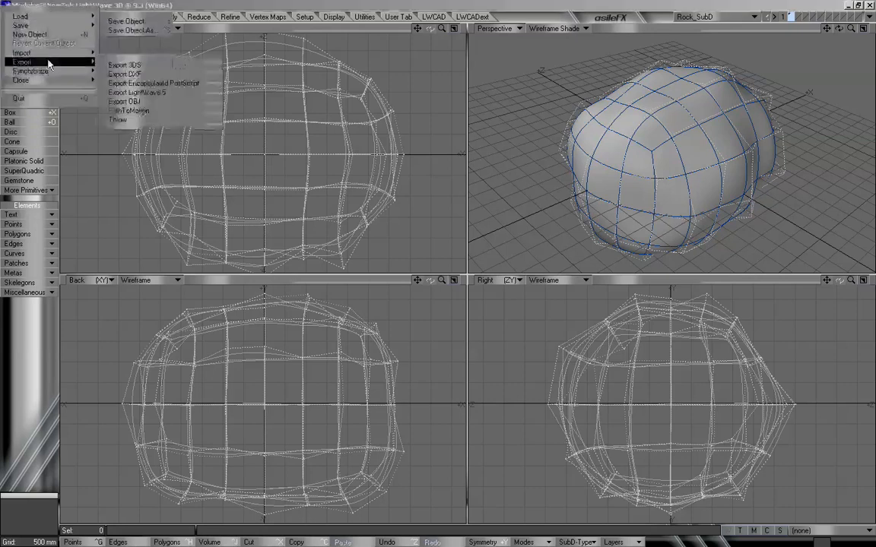
{"action": "left_click", "coordinate": [44, 34]}
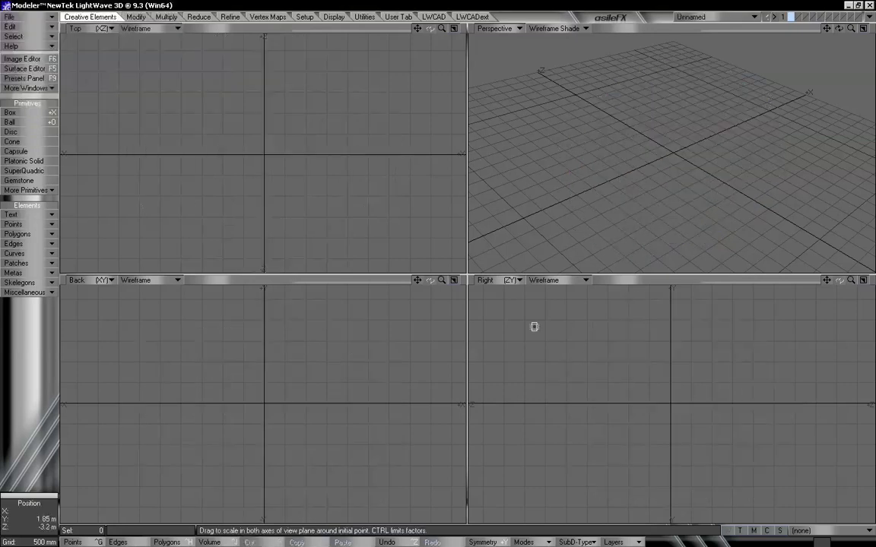
Draw a disc along the X axis, centred on the origin in Y and Z, about 2.15 m in radius and 1.18 m thick.
{"action": "left_click", "coordinate": [35, 133]}
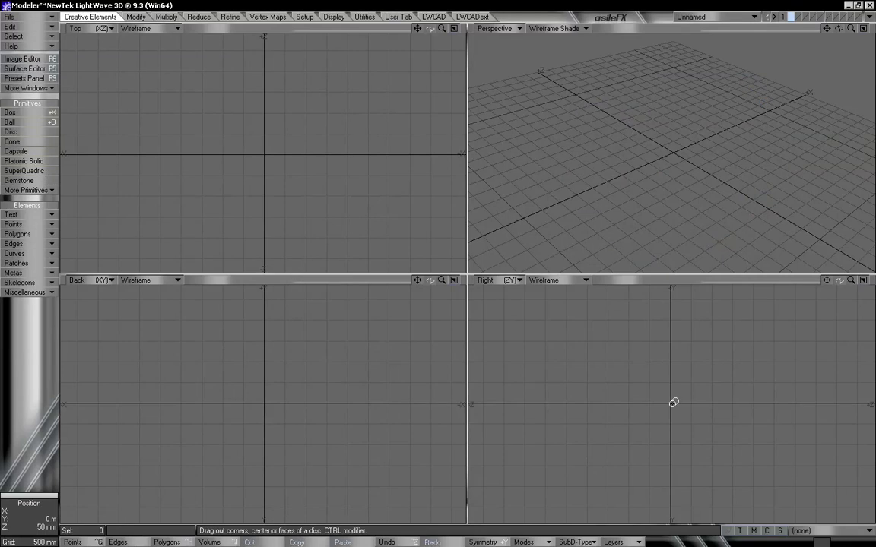
{"action": "left_click_drag", "start_coordinate": [672, 402], "coordinate": [759, 311]}
{"action": "left_click_drag", "start_coordinate": [336, 383], "coordinate": [285, 385]}
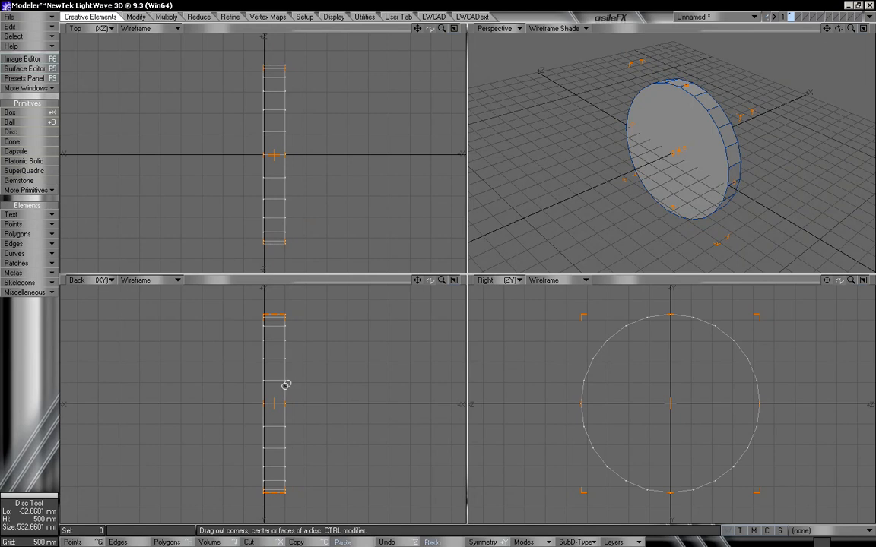
{"action": "left_click_drag", "start_coordinate": [727, 165], "coordinate": [688, 143], "text": "alt"}
{"action": "left_click_drag", "start_coordinate": [287, 401], "coordinate": [313, 401]}
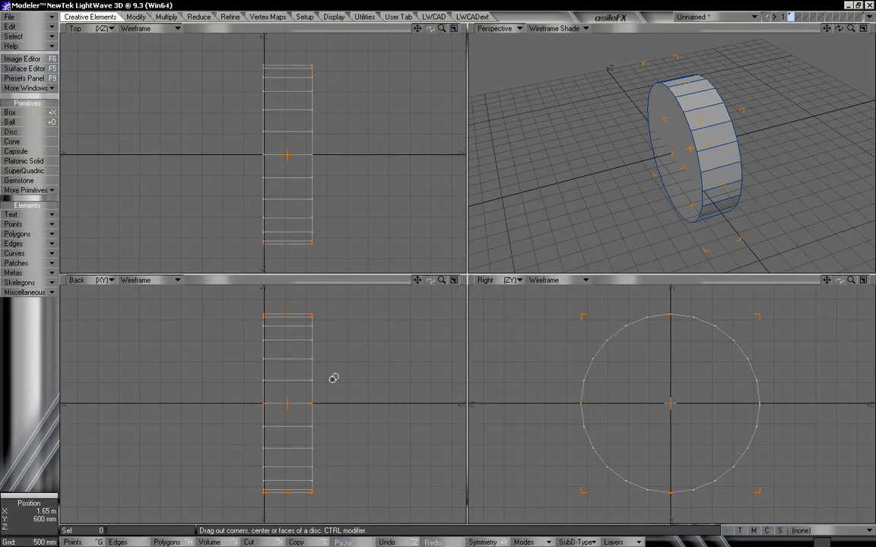
Set the disc's number of sides to 48 and finish creating it.
{"action": "key", "text": "n"}
{"action": "left_click_drag", "start_coordinate": [451, 181], "coordinate": [370, 189]}
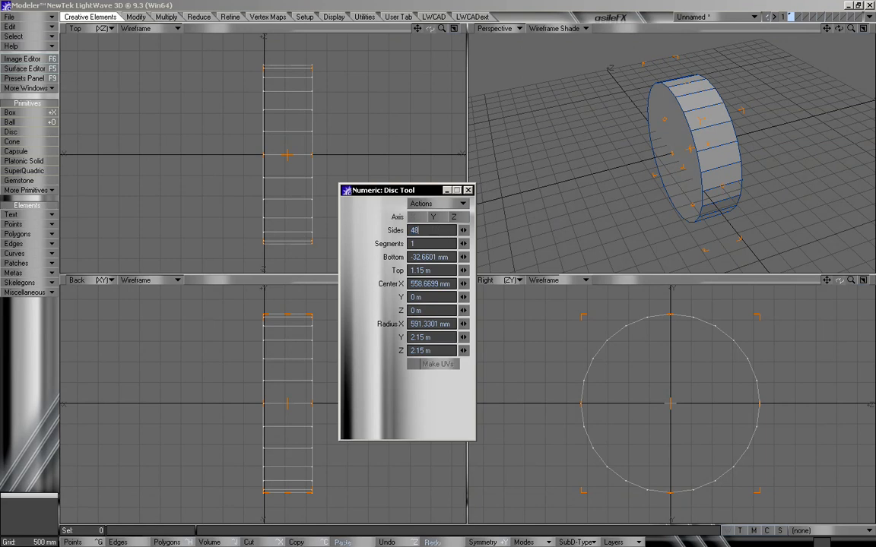
{"action": "key", "text": "Tab"}
{"action": "key", "text": "Tab"}
{"action": "key", "text": "Tab"}
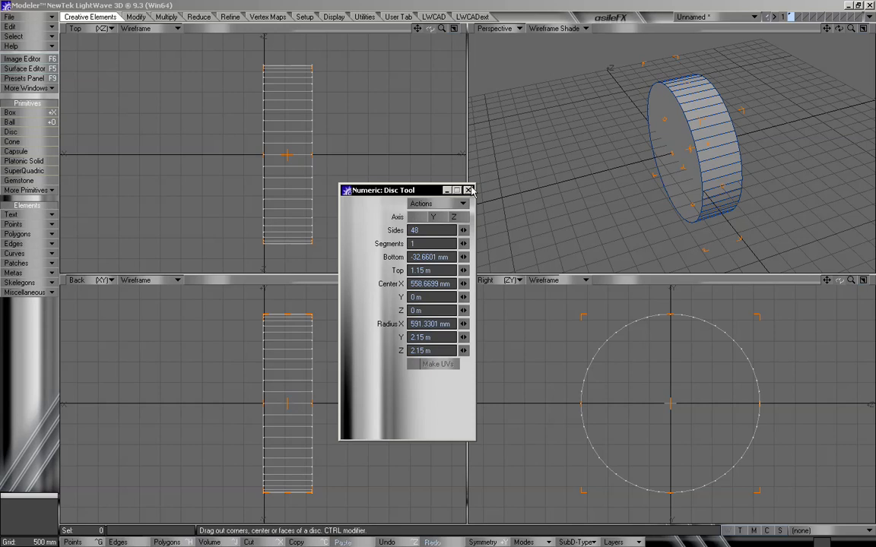
{"action": "left_click", "coordinate": [469, 191]}
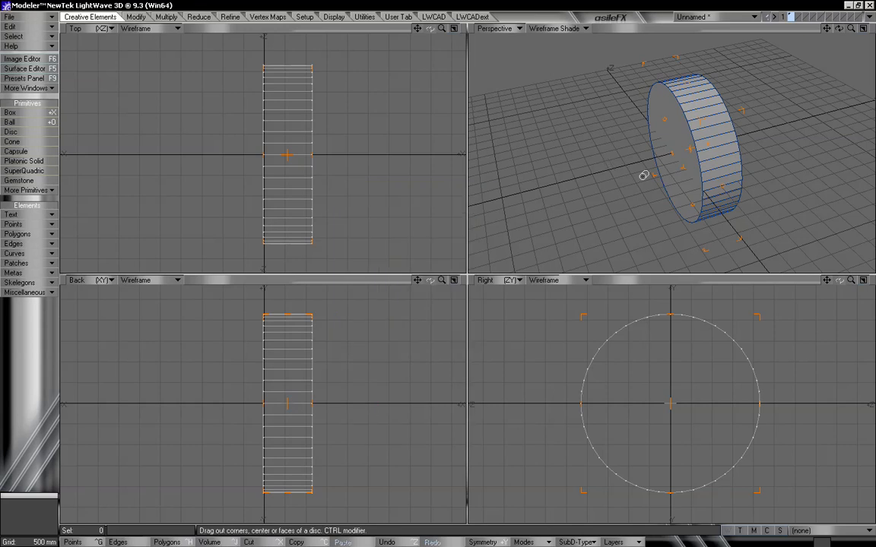
{"action": "key", "text": "space"}
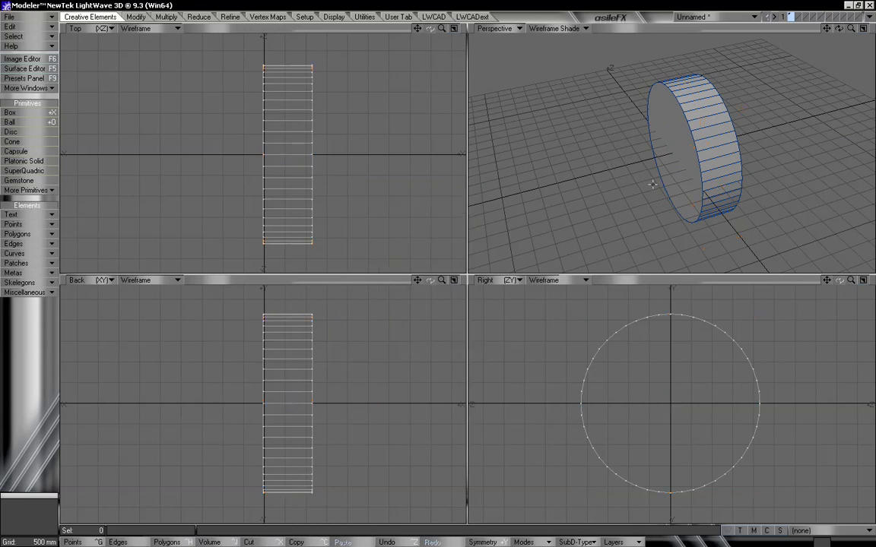
Select both circular end faces of the disc and bevel them with a 100 mm shift and 200 mm inset.
{"action": "left_click_drag", "start_coordinate": [645, 181], "coordinate": [682, 140], "text": "alt"}
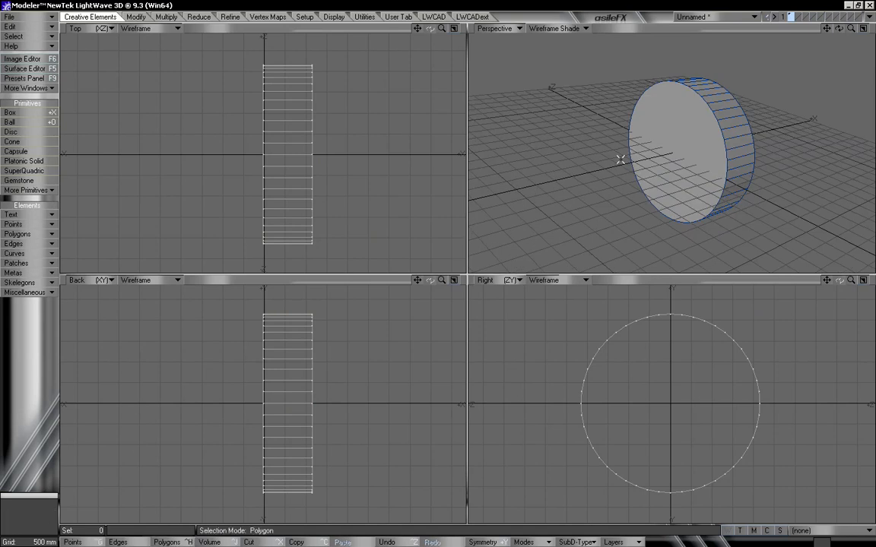
{"action": "left_click", "coordinate": [683, 121]}
{"action": "left_click_drag", "start_coordinate": [692, 125], "coordinate": [541, 157], "text": "alt"}
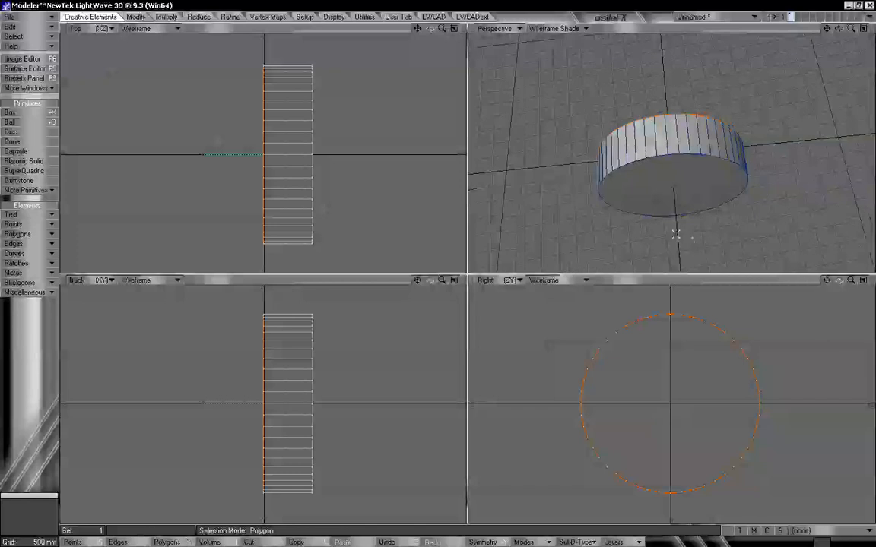
{"action": "left_click_drag", "start_coordinate": [675, 235], "coordinate": [698, 79], "text": "alt"}
{"action": "left_click", "coordinate": [698, 79]}
{"action": "left_click_drag", "start_coordinate": [563, 189], "coordinate": [670, 182], "text": "alt"}
{"action": "key", "text": "b"}
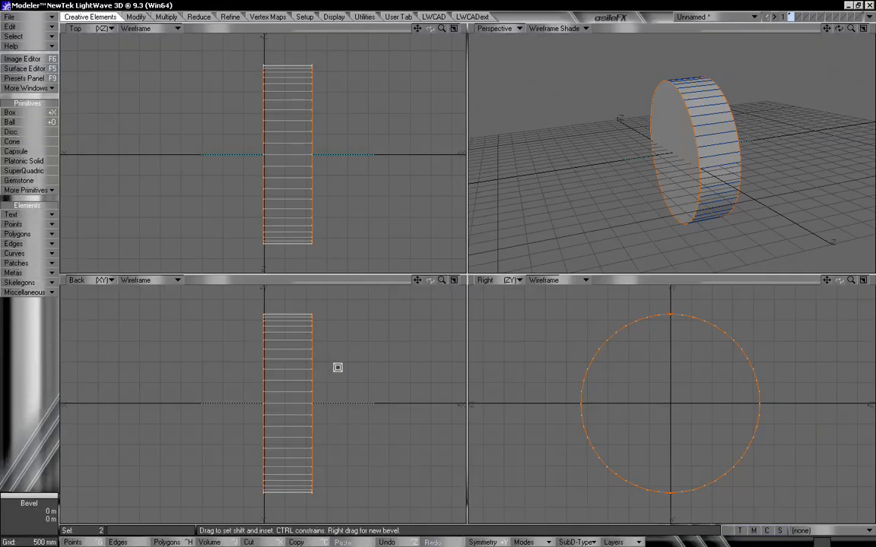
{"action": "left_click_drag", "start_coordinate": [339, 367], "coordinate": [331, 365]}
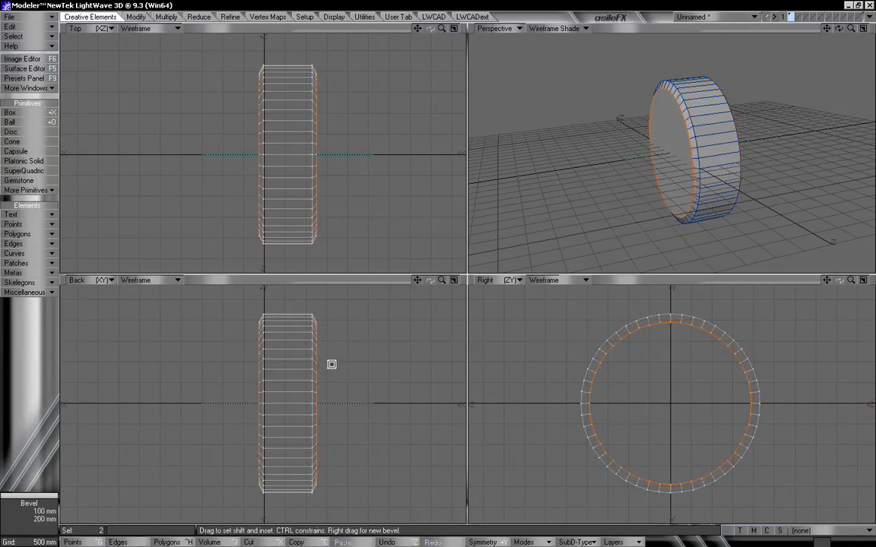
{"action": "left_click", "coordinate": [26, 369]}
Make layer 2 the active layer and show the bevelled wheel from layer 1 in the background.
{"action": "left_click_drag", "start_coordinate": [660, 142], "coordinate": [540, 160], "text": "alt"}
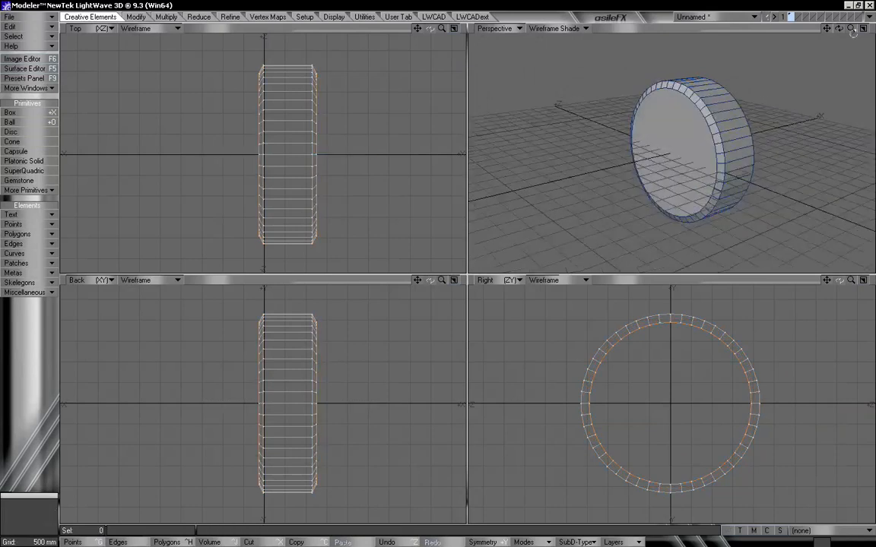
{"action": "mouse_move", "coordinate": [826, 30]}
{"action": "left_mouse_down"}
{"action": "mouse_move", "coordinate": [806, 156]}
{"action": "mouse_move", "coordinate": [783, 51]}
{"action": "mouse_move", "coordinate": [809, 31]}
{"action": "left_mouse_up"}
{"action": "left_click", "coordinate": [798, 16]}
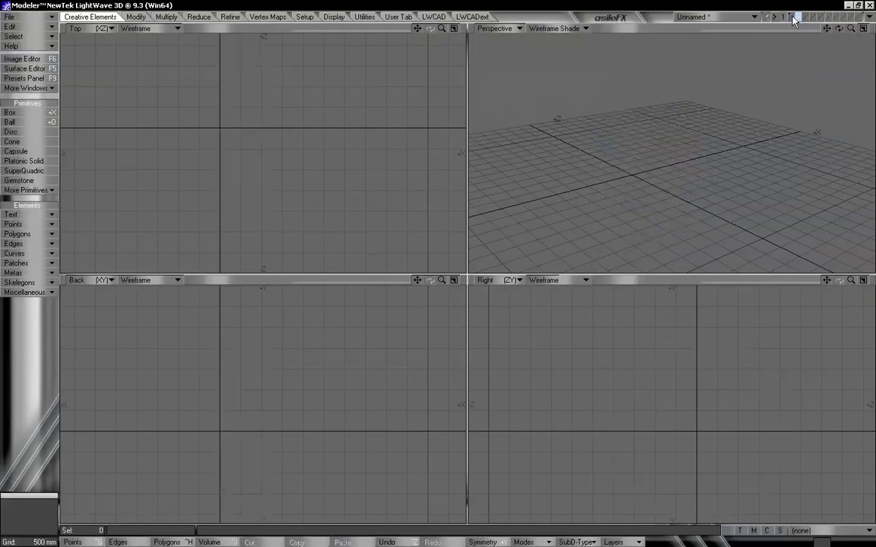
{"action": "left_click", "coordinate": [793, 17]}
{"action": "left_click_drag", "start_coordinate": [827, 280], "coordinate": [741, 335]}
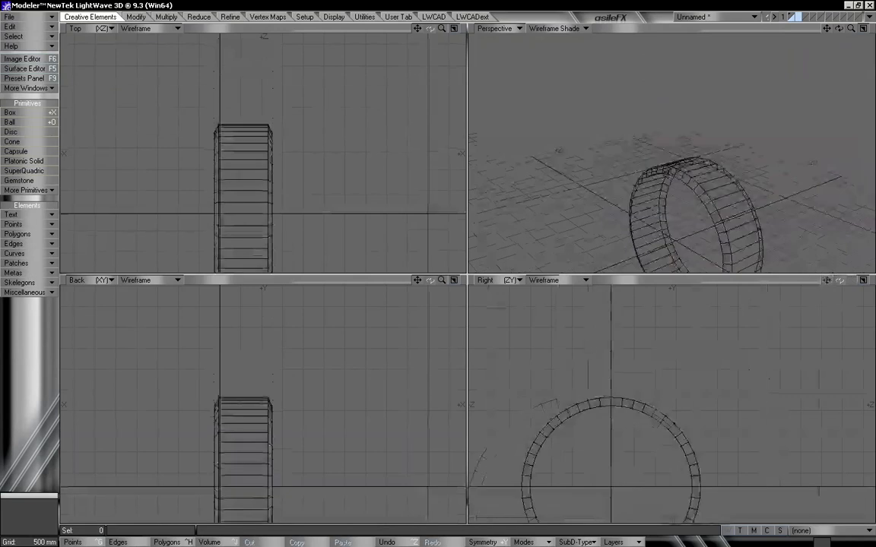
{"action": "mouse_move", "coordinate": [851, 279]}
{"action": "left_mouse_down"}
{"action": "mouse_move", "coordinate": [875, 280]}
{"action": "mouse_move", "coordinate": [859, 276]}
{"action": "left_mouse_up"}
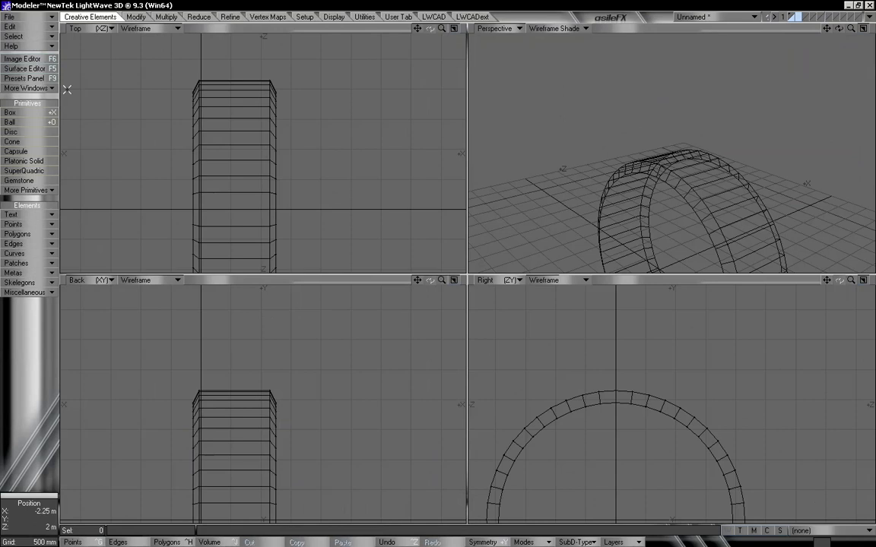
Draw a thin upright box overlapping the wheel's upper rim, centred at about 550 mm in X, 2.65 m in Y and 0 m in Z.
{"action": "left_click", "coordinate": [28, 113]}
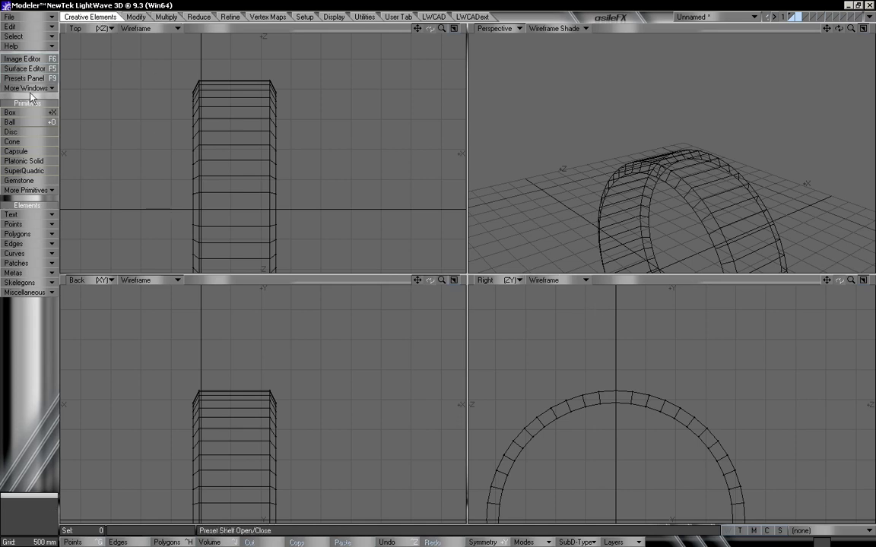
{"action": "left_click_drag", "start_coordinate": [201, 313], "coordinate": [266, 408]}
{"action": "left_click_drag", "start_coordinate": [215, 168], "coordinate": [240, 209]}
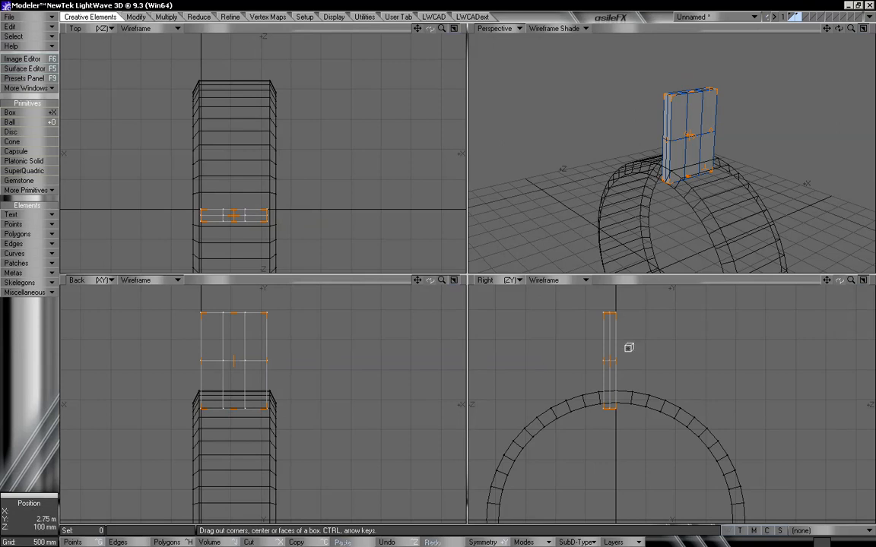
{"action": "left_click_drag", "start_coordinate": [612, 359], "coordinate": [616, 358]}
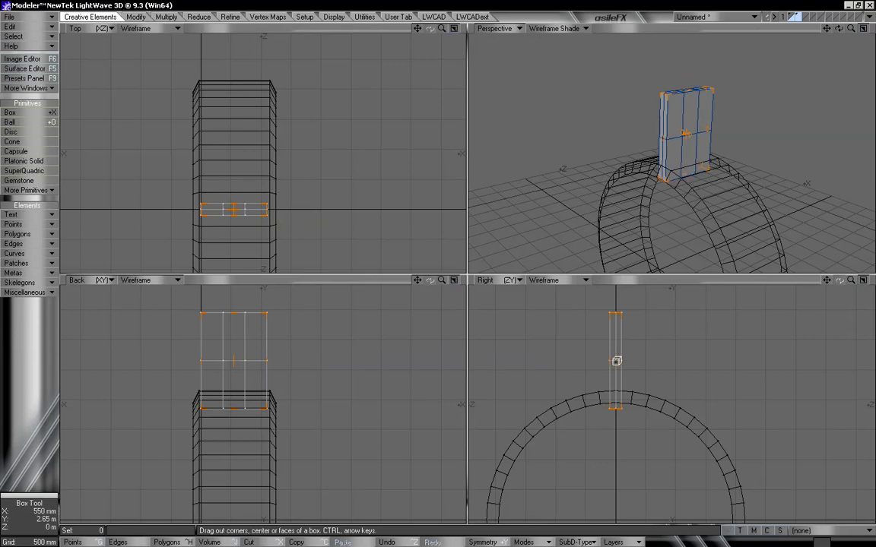
Set the box's segments to 1 in X, Y and Z.
{"action": "key", "text": "space"}
{"action": "key", "text": "n"}
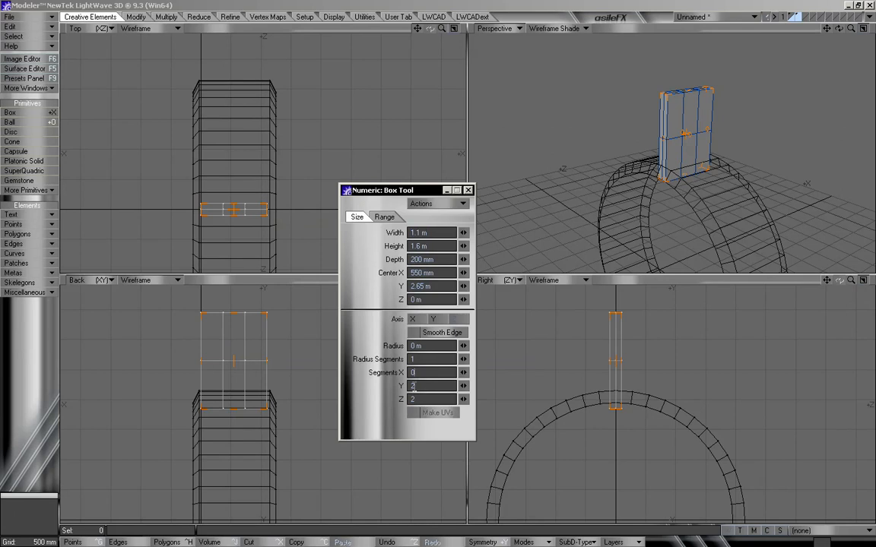
{"action": "left_click", "coordinate": [411, 386]}
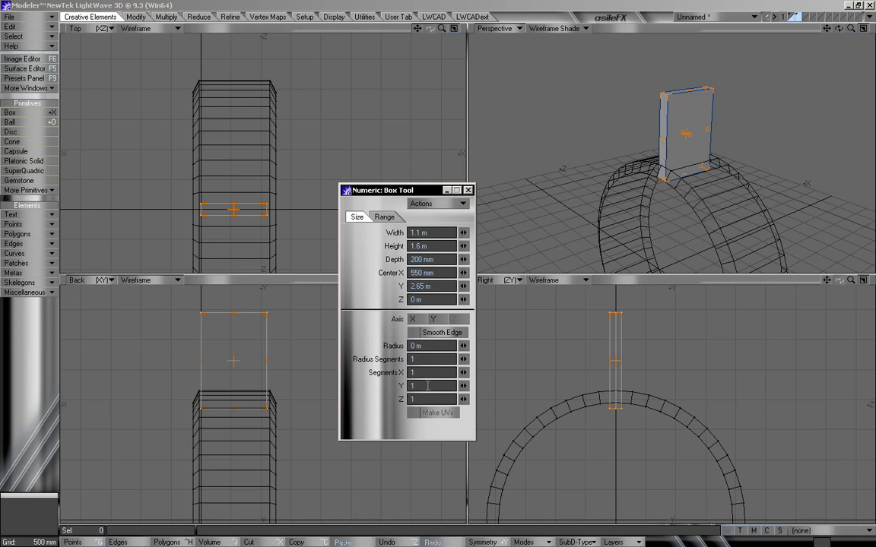
{"action": "left_click", "coordinate": [468, 190]}
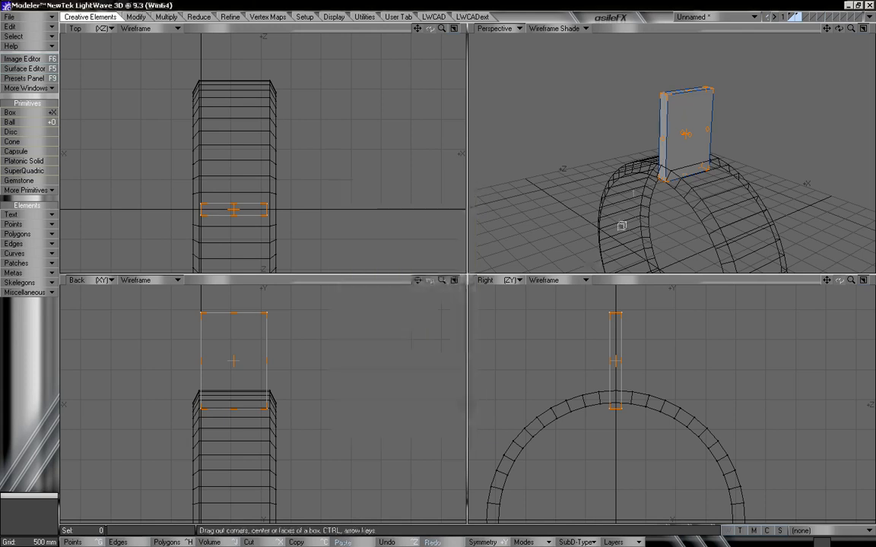
Deepen the box toward positive Z to about half its width and finish creating it.
{"action": "left_click_drag", "start_coordinate": [622, 227], "coordinate": [650, 171], "text": "alt"}
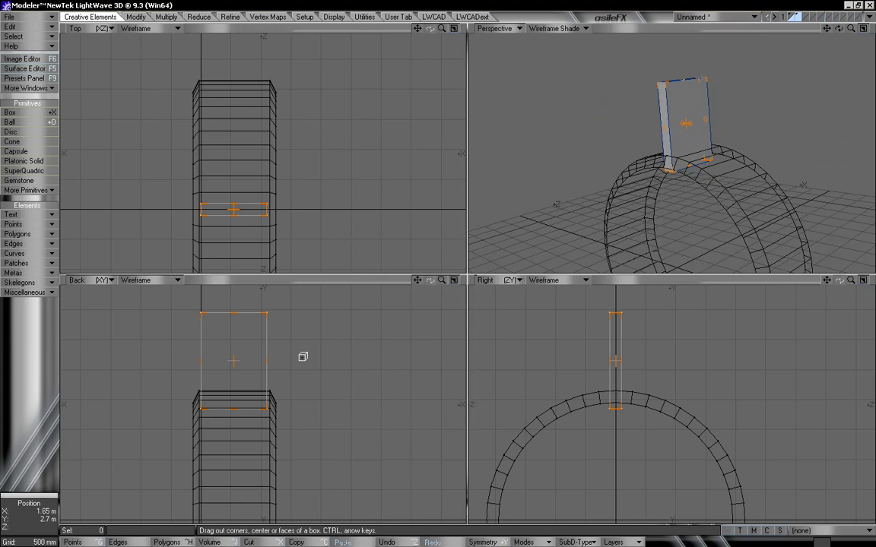
{"action": "left_click_drag", "start_coordinate": [235, 202], "coordinate": [237, 182]}
{"action": "key", "text": "space"}
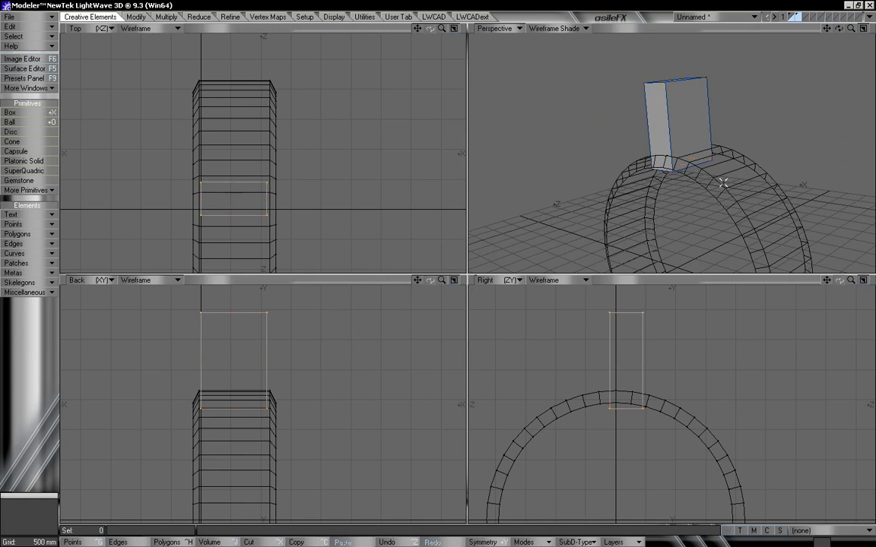
Bevel the box's large negative-Z face inward several times to hollow it into a tapered bucket, and clear the selection.
{"action": "left_click_drag", "start_coordinate": [720, 181], "coordinate": [673, 113], "text": "alt"}
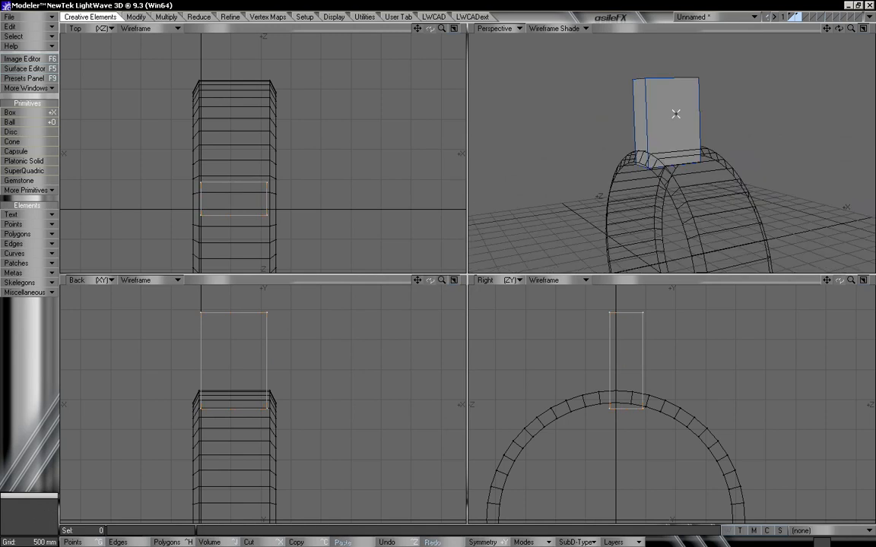
{"action": "left_click", "coordinate": [675, 113]}
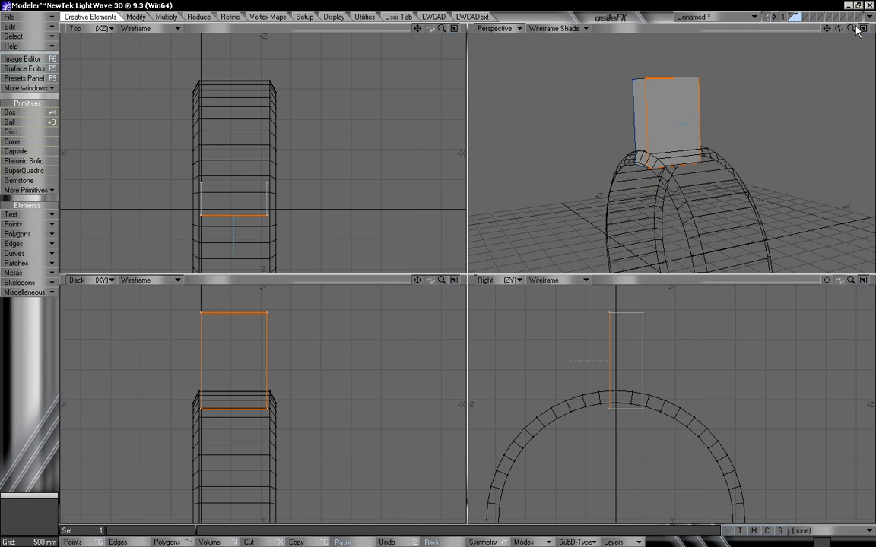
{"action": "left_click_drag", "start_coordinate": [851, 29], "coordinate": [827, 31]}
{"action": "key", "text": "b"}
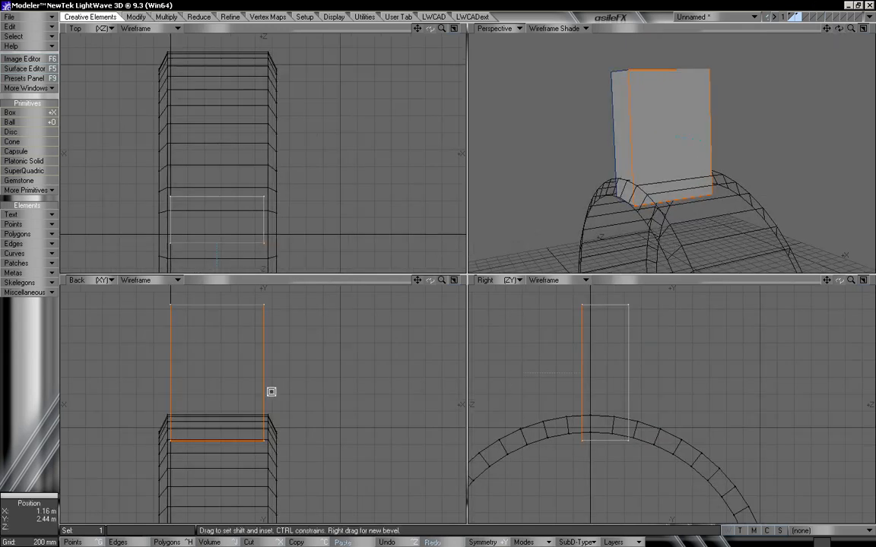
{"action": "left_click_drag", "start_coordinate": [299, 377], "coordinate": [283, 400]}
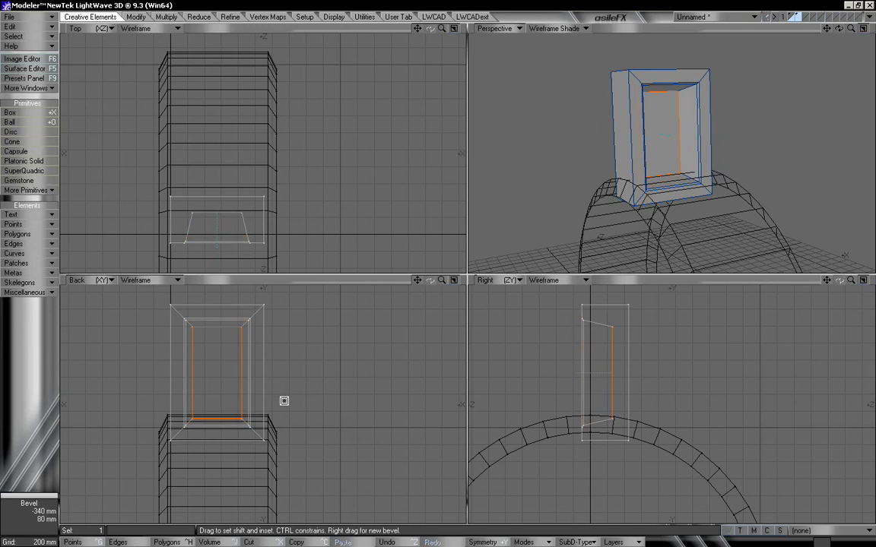
{"action": "right_click", "coordinate": [284, 401]}
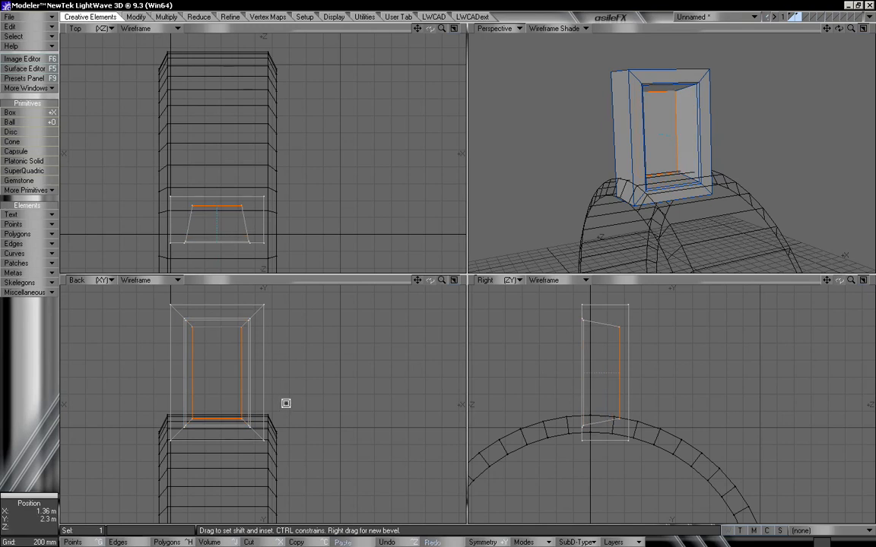
{"action": "left_click_drag", "start_coordinate": [286, 403], "coordinate": [283, 408]}
{"action": "key", "text": "space"}
{"action": "mouse_move", "coordinate": [293, 343]}
{"action": "right_mouse_down"}
{"action": "mouse_move", "coordinate": [254, 307]}
{"action": "mouse_move", "coordinate": [454, 339]}
{"action": "right_mouse_up"}
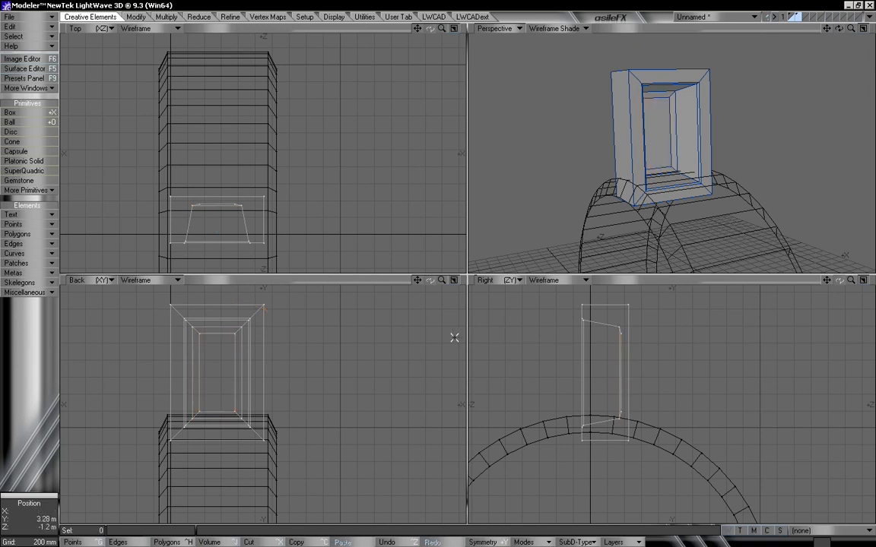
Lower the bucket slightly into the wheel's rim and tilt it toward positive Z around its base.
{"action": "left_click_drag", "start_coordinate": [746, 132], "coordinate": [563, 144], "text": "alt"}
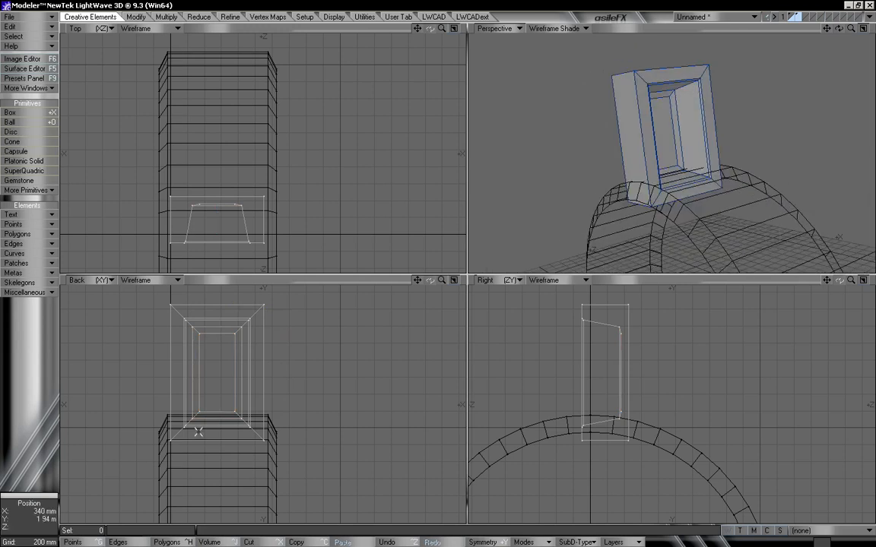
{"action": "key", "text": "t"}
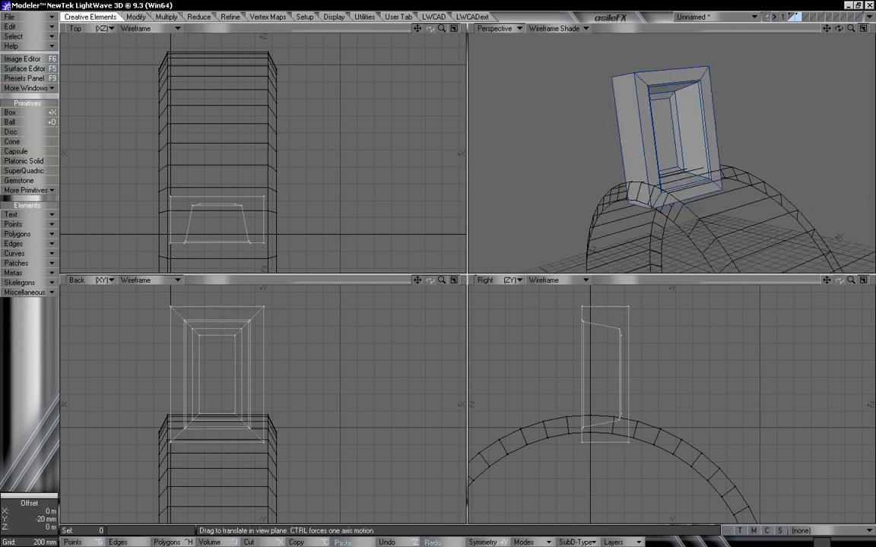
{"action": "left_click_drag", "start_coordinate": [233, 380], "coordinate": [235, 390]}
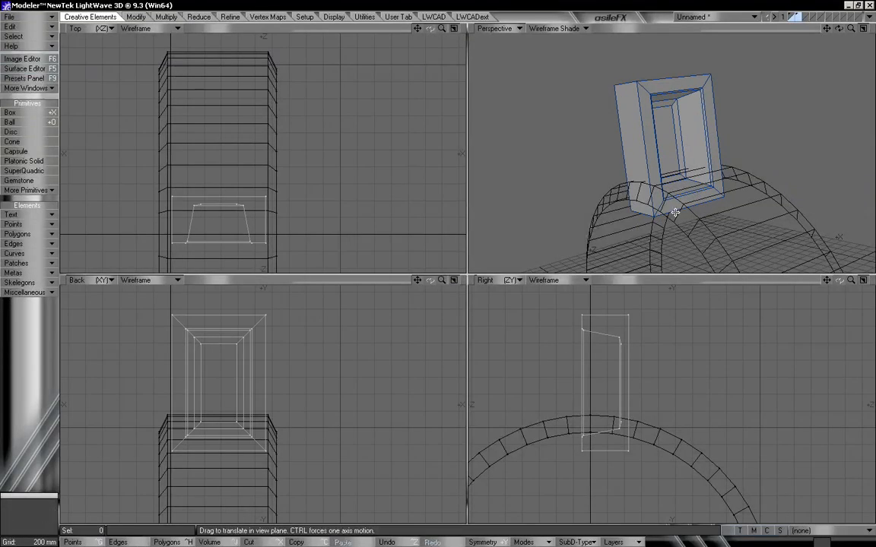
{"action": "left_click_drag", "start_coordinate": [727, 167], "coordinate": [695, 228], "text": "alt"}
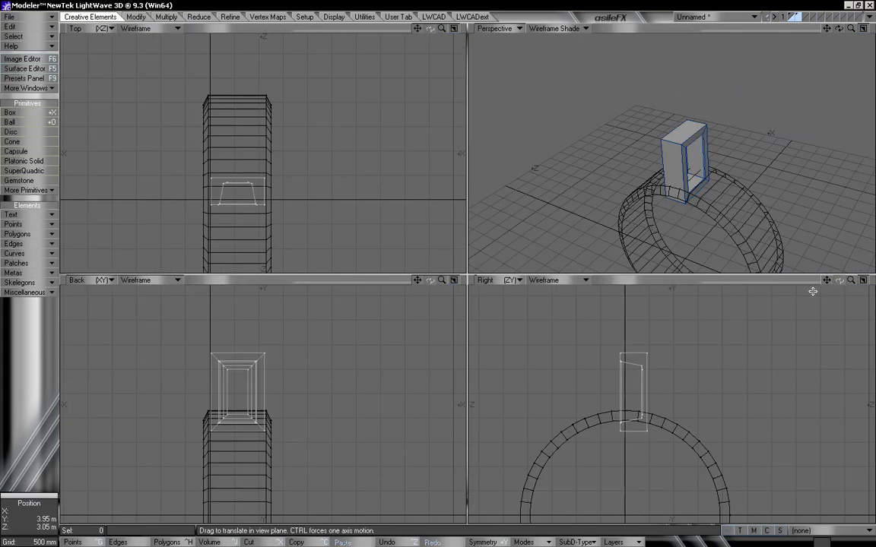
{"action": "key", "text": "y"}
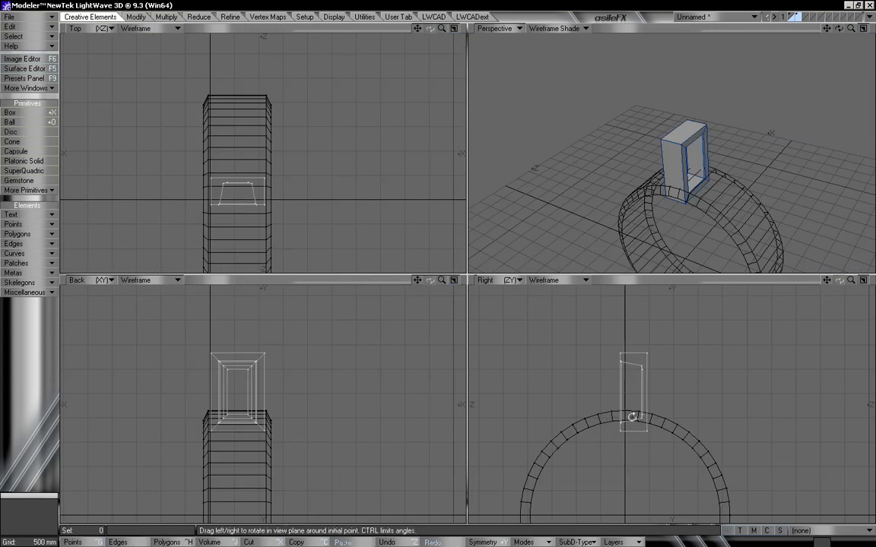
{"action": "mouse_move", "coordinate": [629, 422]}
{"action": "left_mouse_down"}
{"action": "mouse_move", "coordinate": [621, 419]}
{"action": "mouse_move", "coordinate": [642, 422]}
{"action": "left_mouse_up"}
{"action": "key", "text": "t"}
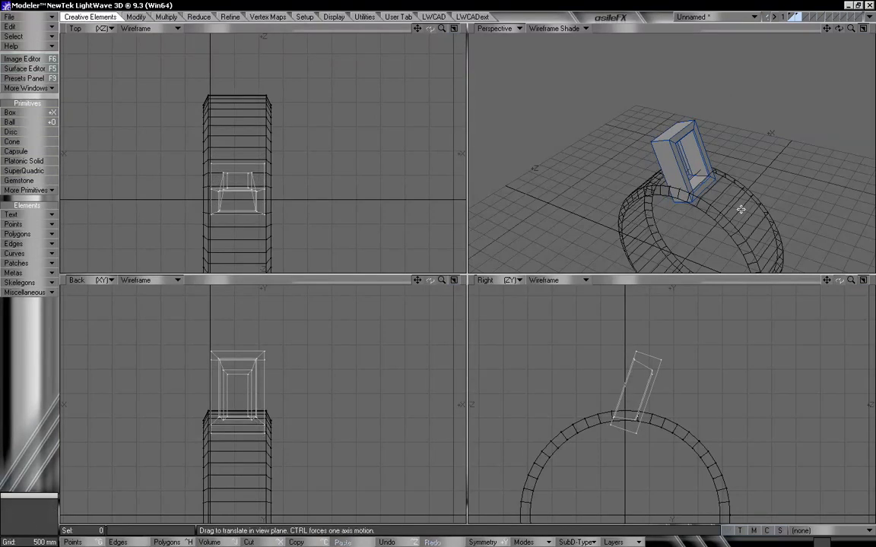
Duplicate the bucket around the wheel with a radial array of 6 about the X axis, centred at 0 m.
{"action": "mouse_move", "coordinate": [738, 230]}
{"action": "left_mouse_down", "text": "alt"}
{"action": "mouse_move", "coordinate": [717, 238]}
{"action": "mouse_move", "coordinate": [704, 220]}
{"action": "mouse_move", "coordinate": [724, 223]}
{"action": "left_mouse_up", "text": "alt"}
{"action": "key", "text": "a"}
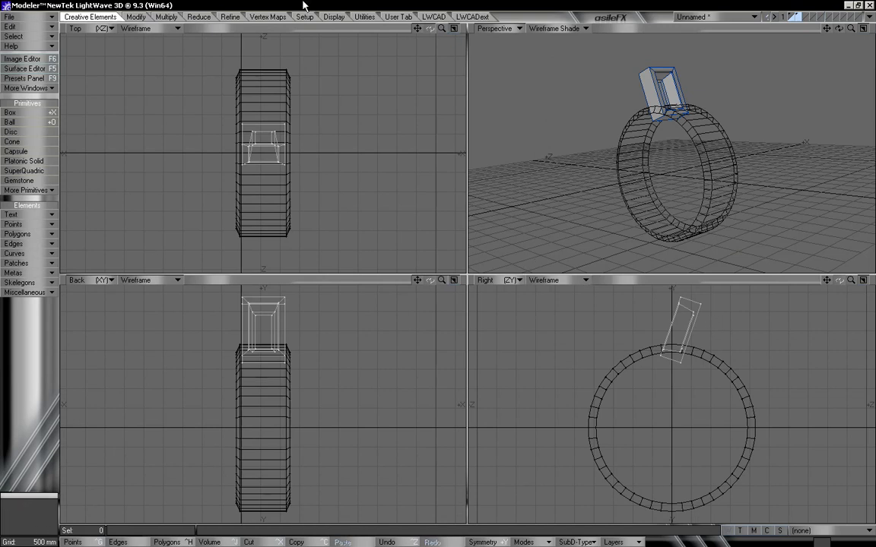
{"action": "left_click", "coordinate": [167, 17]}
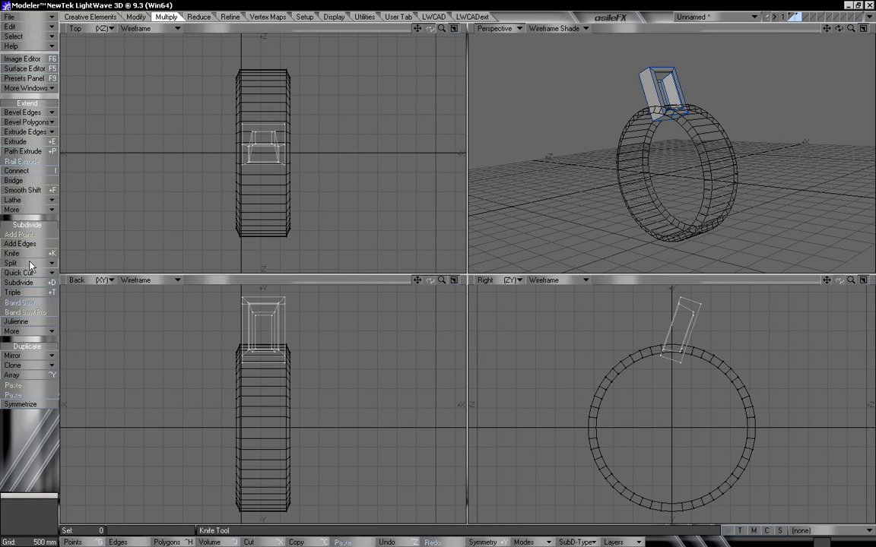
{"action": "left_click", "coordinate": [35, 376]}
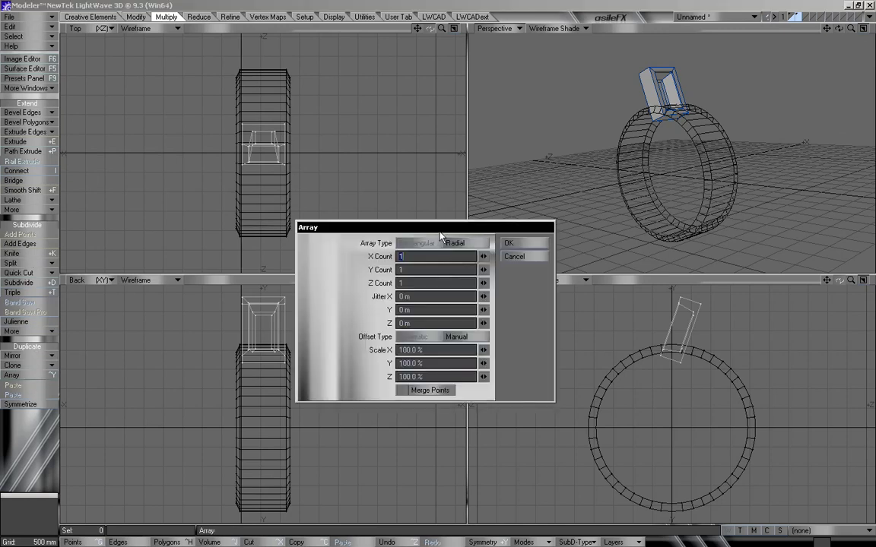
{"action": "left_click_drag", "start_coordinate": [435, 230], "coordinate": [421, 218]}
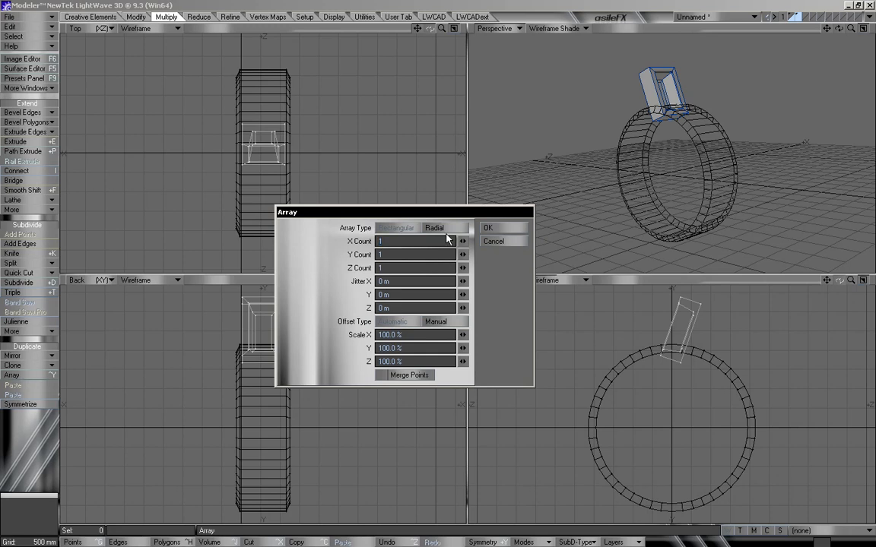
{"action": "left_click", "coordinate": [444, 229]}
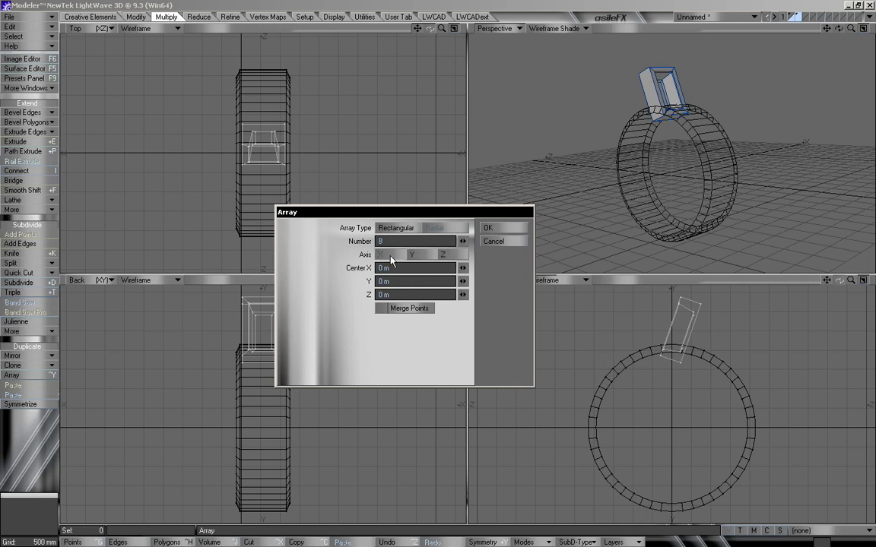
{"action": "left_click_drag", "start_coordinate": [431, 211], "coordinate": [430, 214]}
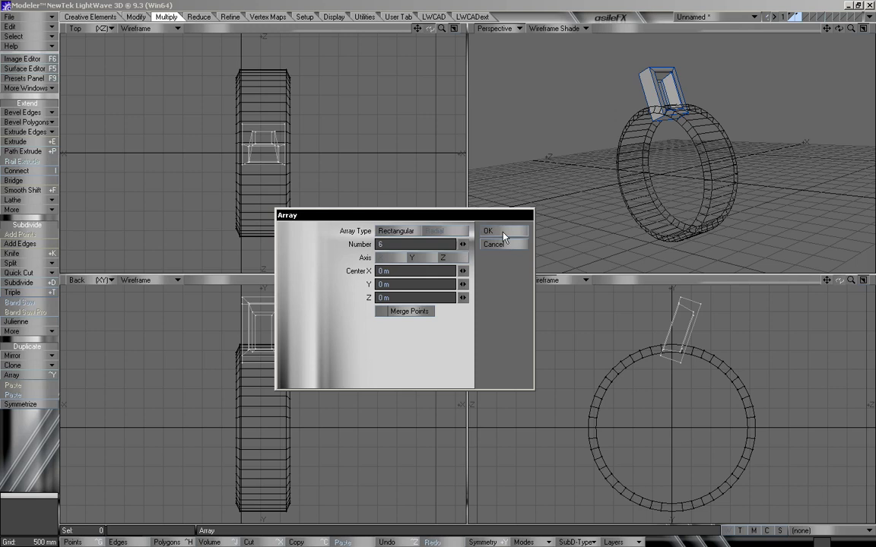
{"action": "left_click", "coordinate": [490, 232]}
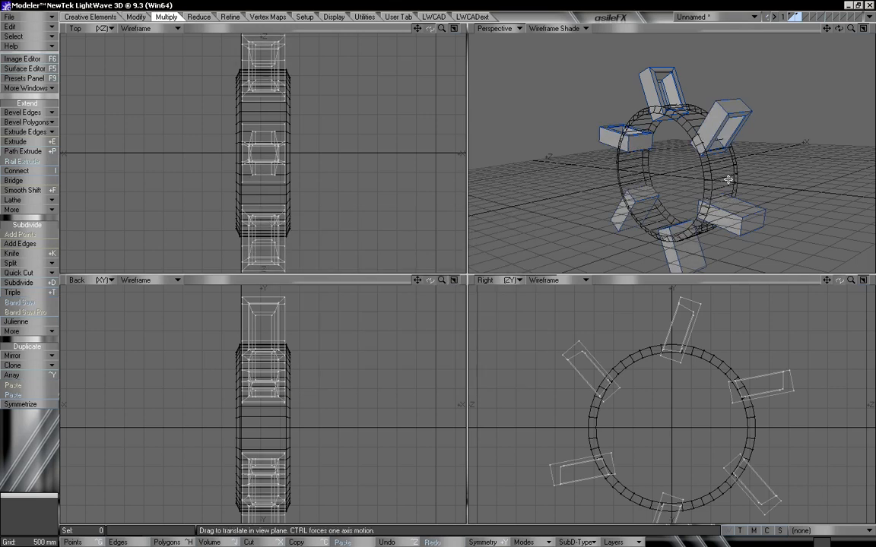
Cut the six buckets from layer 2 and paste them into layer 1 with the wheel.
{"action": "mouse_move", "coordinate": [724, 186]}
{"action": "left_mouse_down", "text": "alt"}
{"action": "mouse_move", "coordinate": [597, 186]}
{"action": "mouse_move", "coordinate": [707, 186]}
{"action": "mouse_move", "coordinate": [773, 203]}
{"action": "mouse_move", "coordinate": [727, 188]}
{"action": "left_mouse_up", "text": "alt"}
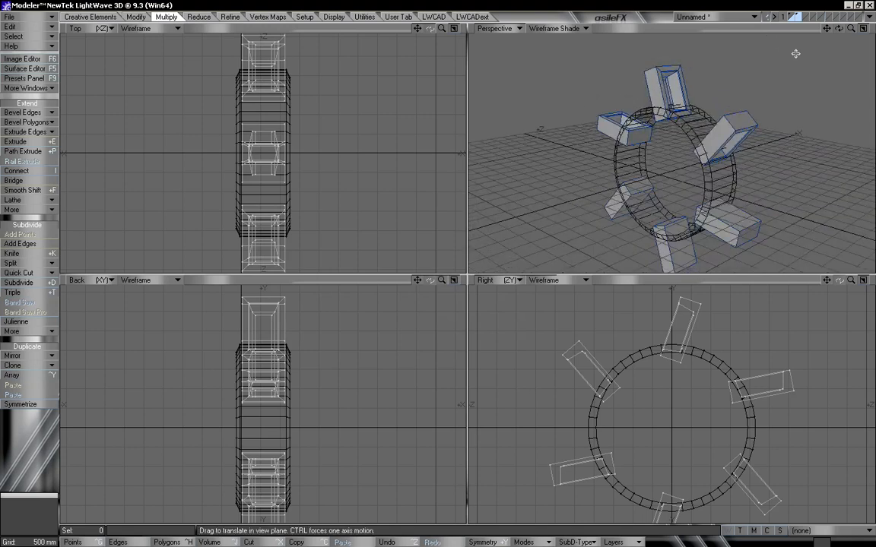
{"action": "key", "text": "ctrl+x"}
{"action": "left_click", "coordinate": [790, 15]}
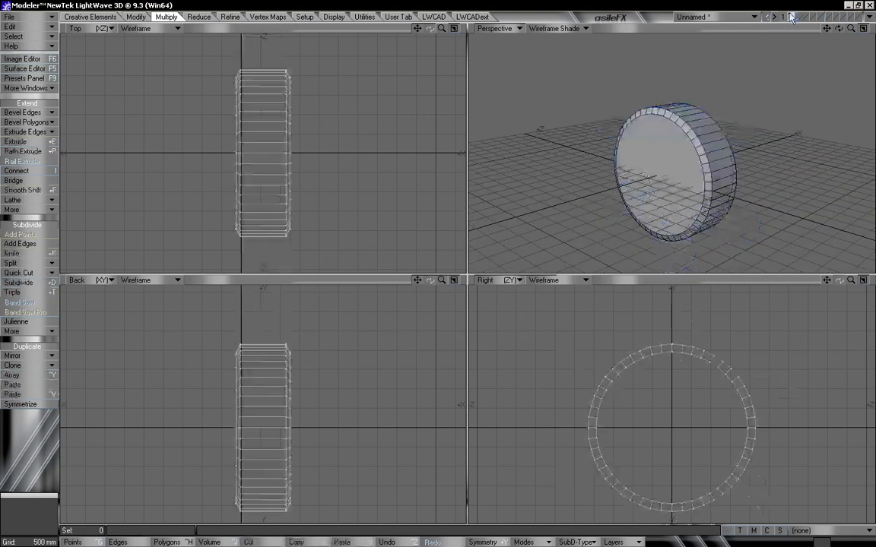
{"action": "key", "text": "ctrl+v"}
{"action": "left_click_drag", "start_coordinate": [674, 172], "coordinate": [694, 168], "text": "alt"}
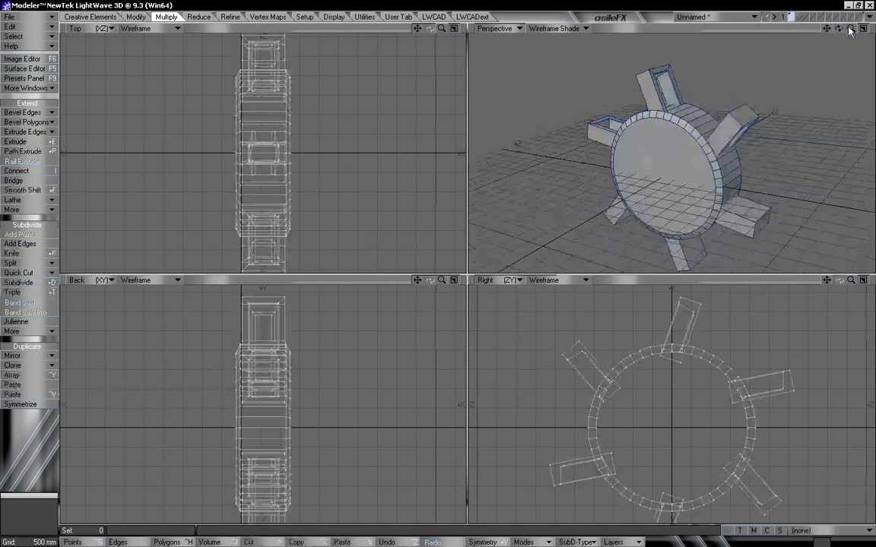
Make the emptied layer 2 active and show the bucket wheel from layer 1 in the background.
{"action": "left_click_drag", "start_coordinate": [849, 29], "coordinate": [826, 72]}
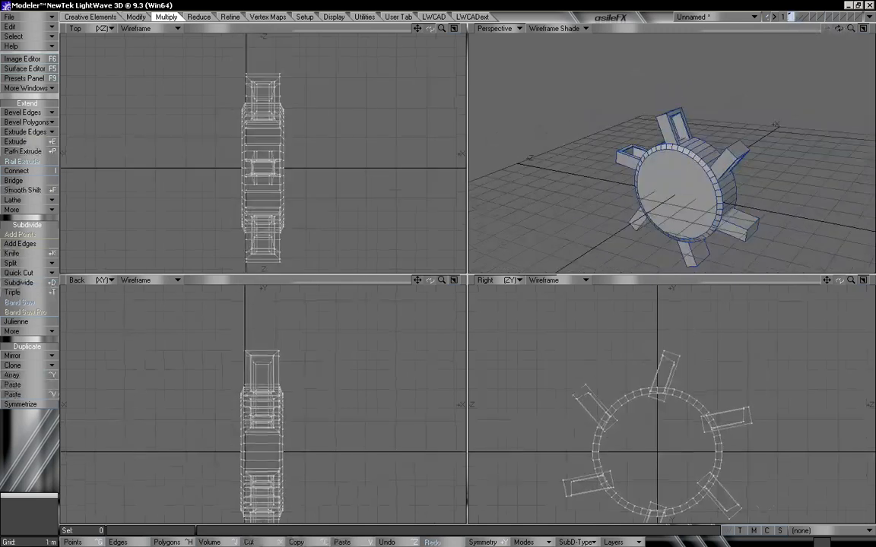
{"action": "left_click", "coordinate": [796, 17]}
{"action": "left_click", "coordinate": [794, 16]}
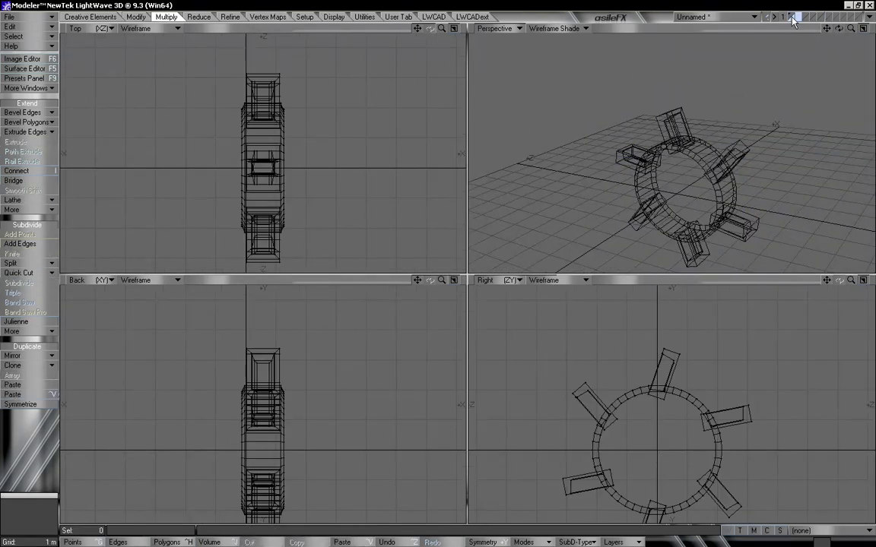
{"action": "key", "text": "t"}
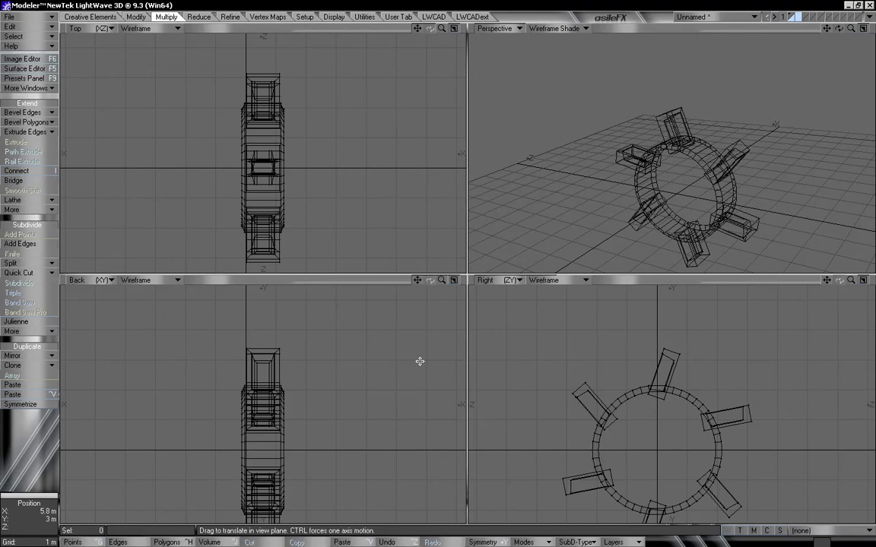
{"action": "left_click_drag", "start_coordinate": [397, 381], "coordinate": [339, 398]}
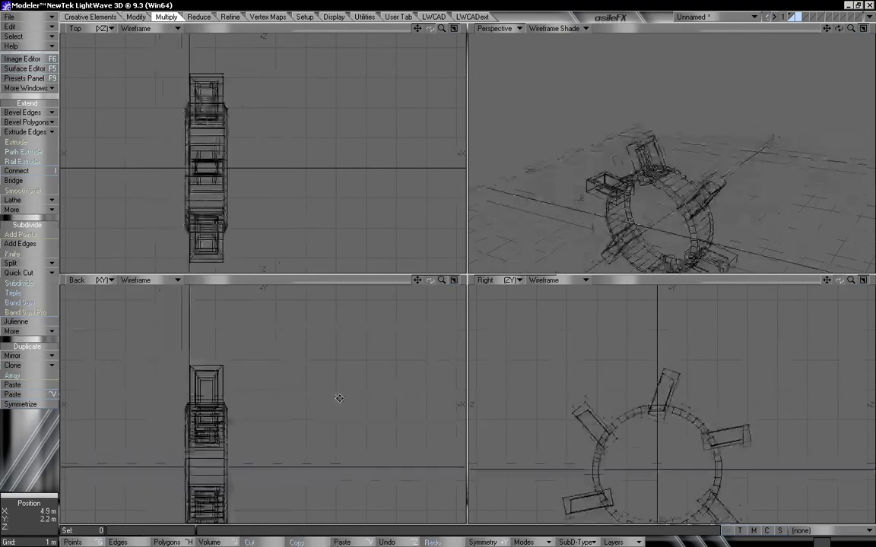
{"action": "left_click_drag", "start_coordinate": [723, 355], "coordinate": [603, 370]}
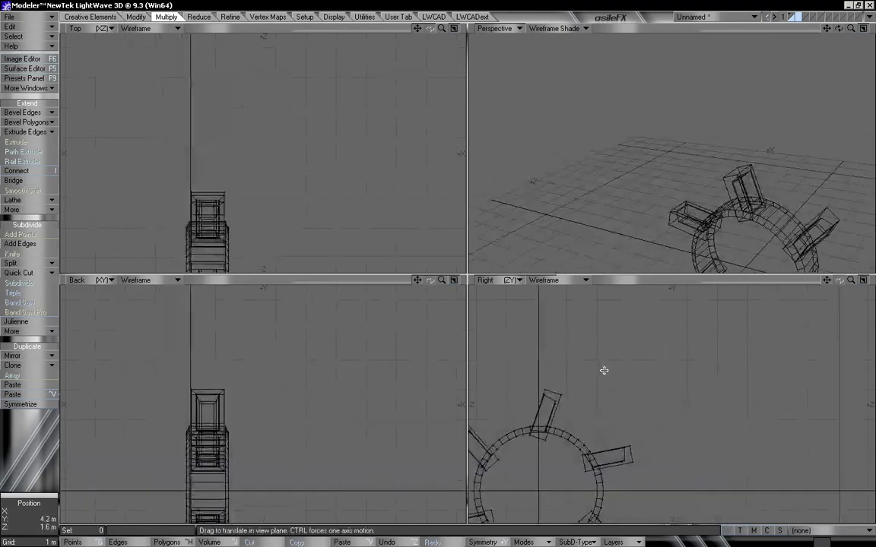
Draw a long flat box about 600 mm high above the wheel, extending along positive Z and spanning the wheel's width in X.
{"action": "left_click", "coordinate": [90, 17]}
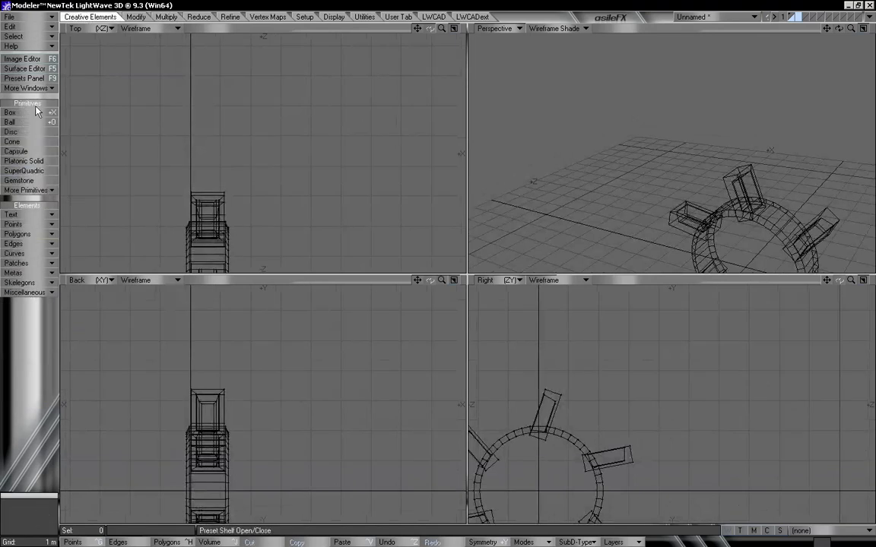
{"action": "left_click", "coordinate": [11, 112]}
{"action": "left_click_drag", "start_coordinate": [598, 345], "coordinate": [831, 380]}
{"action": "left_click_drag", "start_coordinate": [715, 344], "coordinate": [720, 362]}
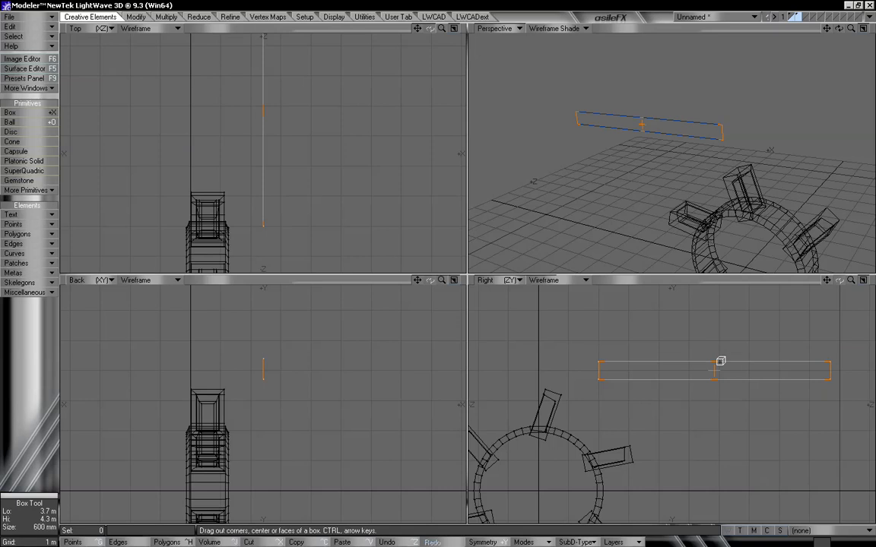
{"action": "left_click_drag", "start_coordinate": [278, 365], "coordinate": [212, 351]}
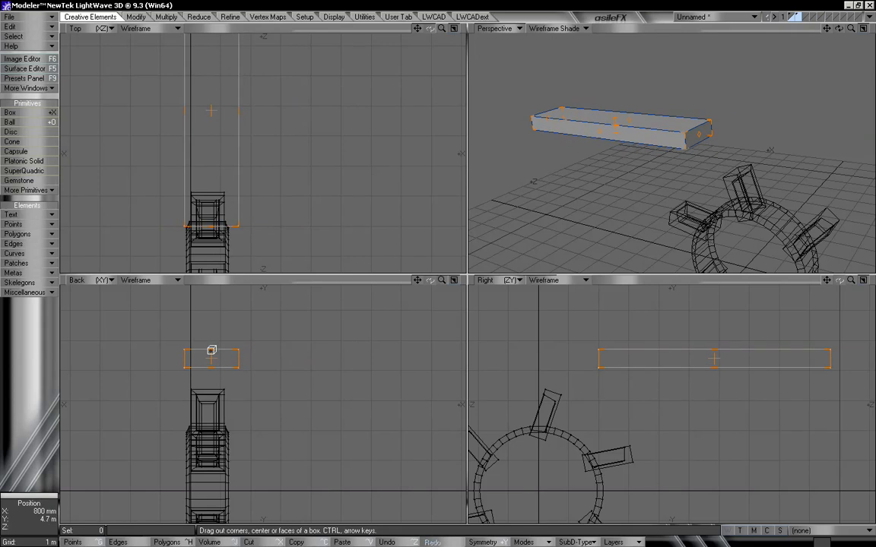
Divide the long box into five segments across its X width and create it.
{"action": "key", "text": "Right"}
{"action": "key", "text": "Right"}
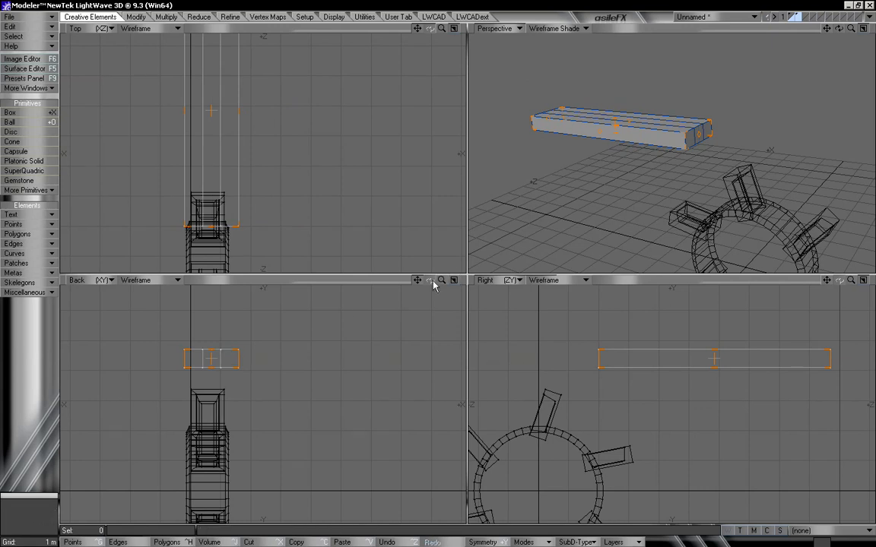
{"action": "left_click_drag", "start_coordinate": [444, 282], "coordinate": [500, 286]}
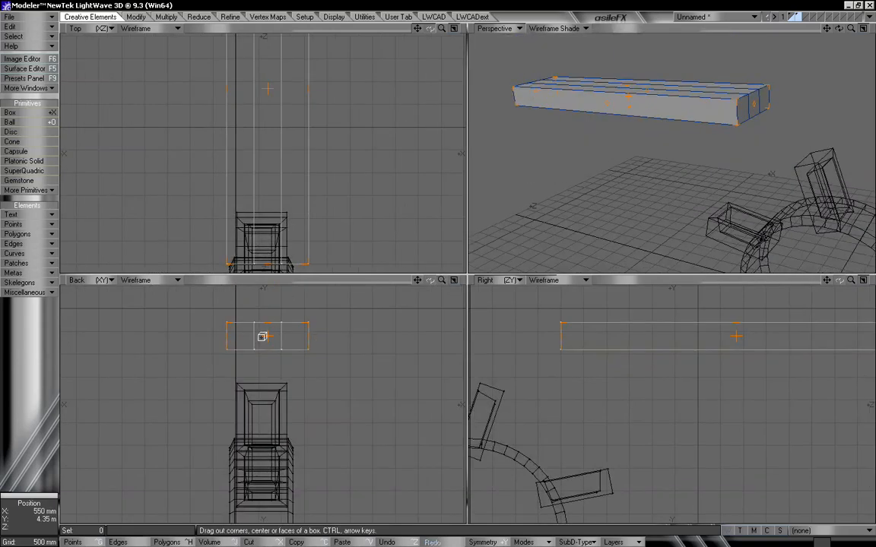
{"action": "key", "text": "n"}
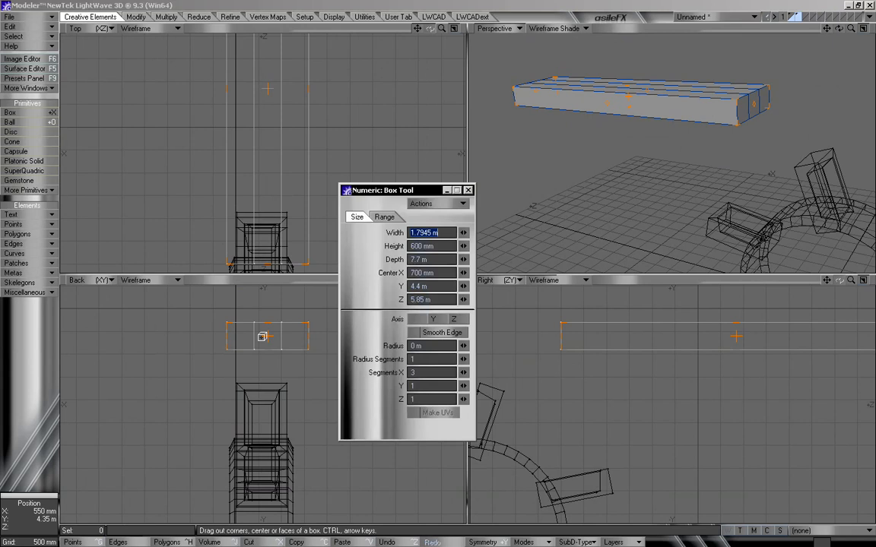
{"action": "left_click", "coordinate": [469, 191]}
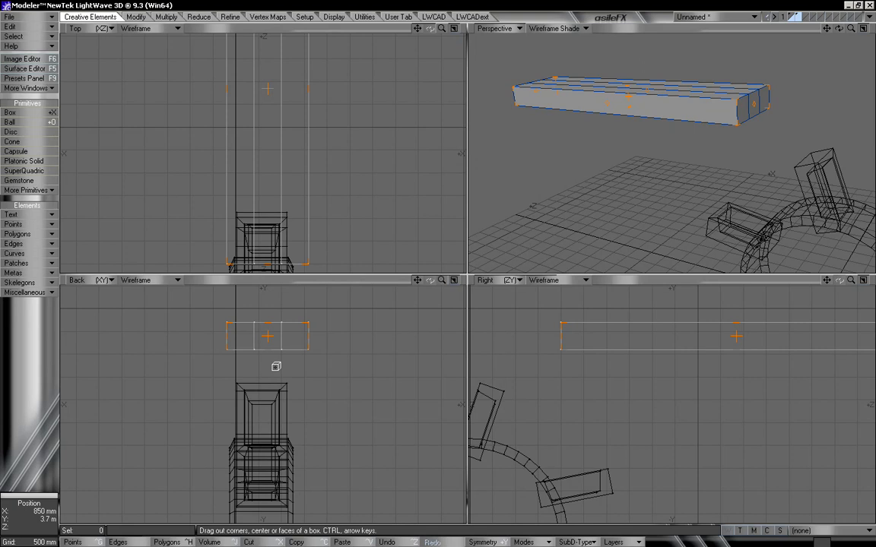
{"action": "key", "text": "Right"}
{"action": "key", "text": "Right"}
{"action": "key", "text": "Right"}
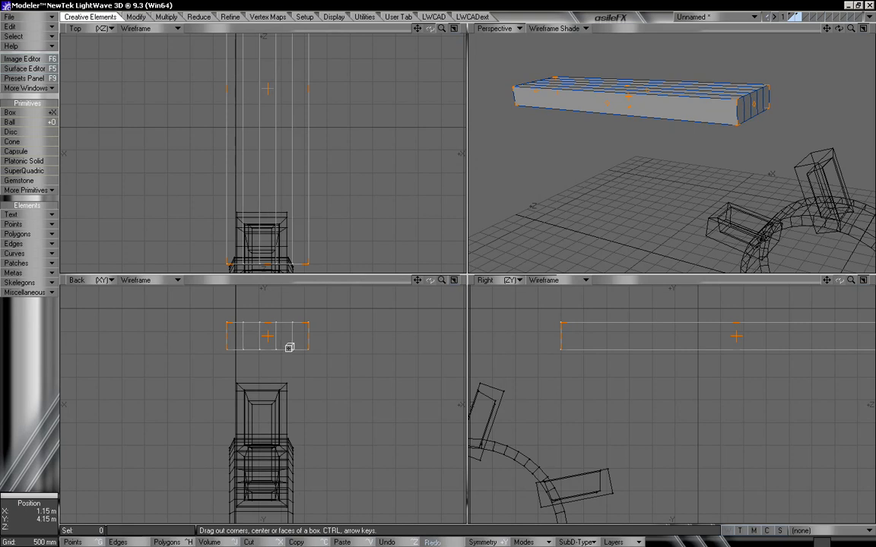
{"action": "key", "text": "Return"}
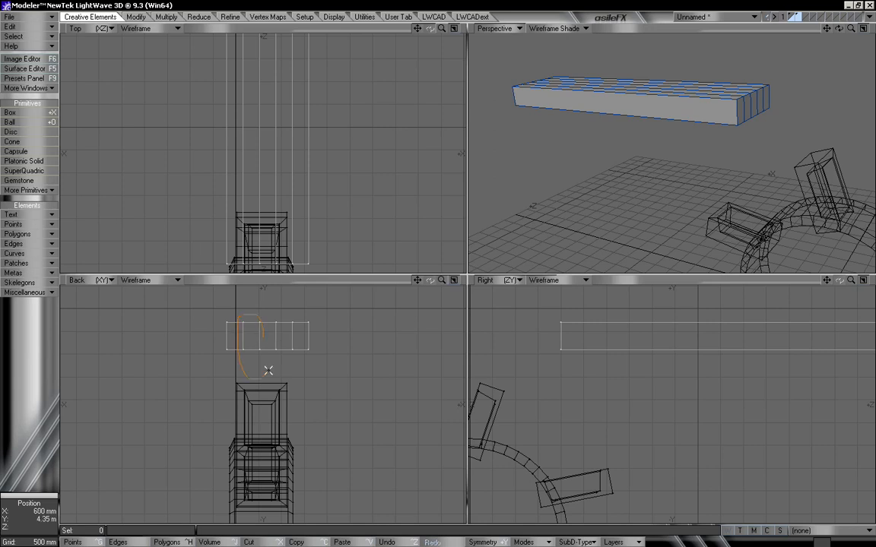
Select the two inner point columns nearest the box's low-X side and squeeze them together close to that side wall.
{"action": "right_click_drag", "start_coordinate": [263, 327], "coordinate": [260, 332]}
{"action": "key", "text": "slash"}
{"action": "left_click", "coordinate": [101, 542]}
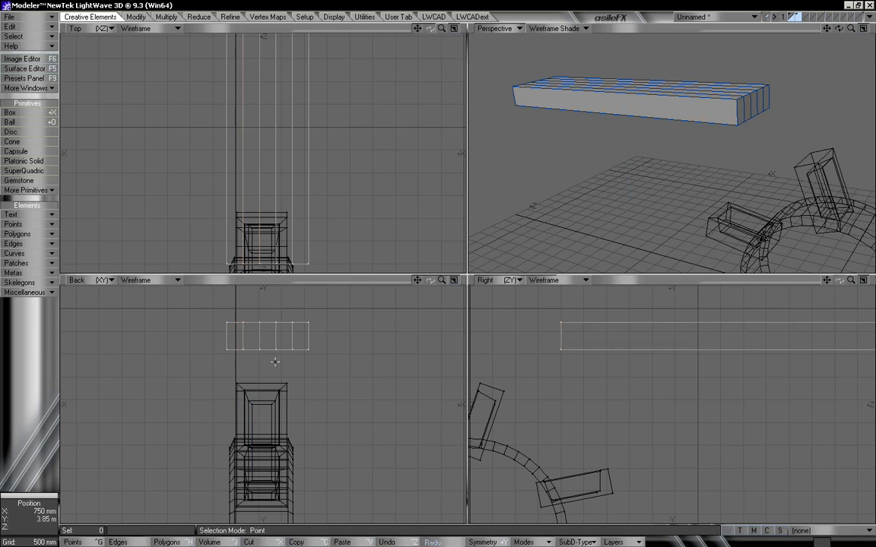
{"action": "right_click_drag", "start_coordinate": [272, 373], "coordinate": [242, 336]}
{"action": "key", "text": "shift+h"}
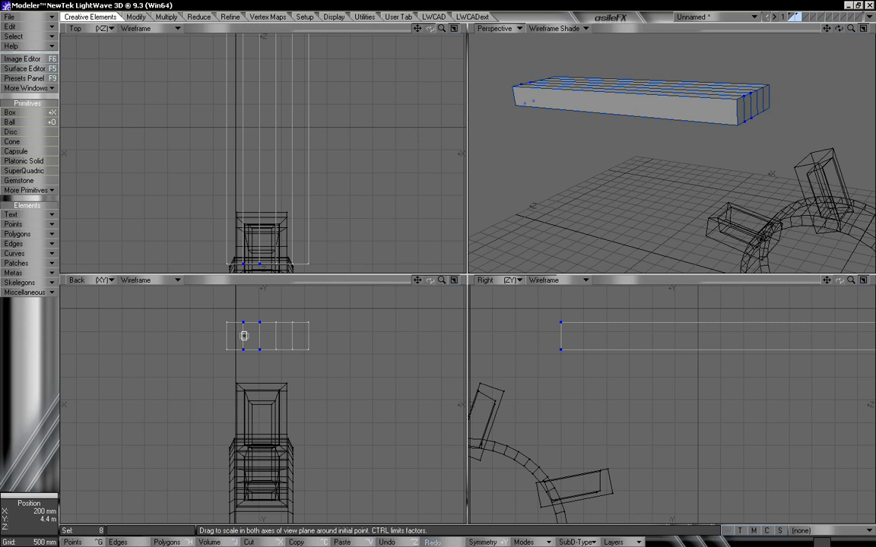
{"action": "mouse_move", "coordinate": [243, 335]}
{"action": "left_mouse_down"}
{"action": "mouse_move", "coordinate": [220, 313]}
{"action": "mouse_move", "coordinate": [252, 337]}
{"action": "left_mouse_up"}
{"action": "key", "text": "t"}
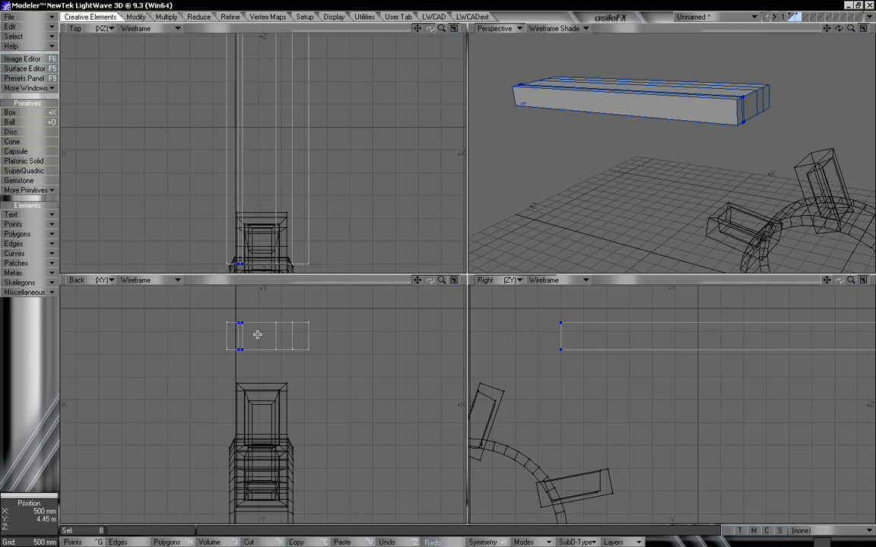
Scale the two inner point columns on the box's high-X side to 25% in X and shift them 150 mm outward along X.
{"action": "mouse_move", "coordinate": [243, 303]}
{"action": "right_mouse_down"}
{"action": "mouse_move", "coordinate": [303, 366]}
{"action": "mouse_move", "coordinate": [306, 357]}
{"action": "right_mouse_up"}
{"action": "key", "text": "shift+h"}
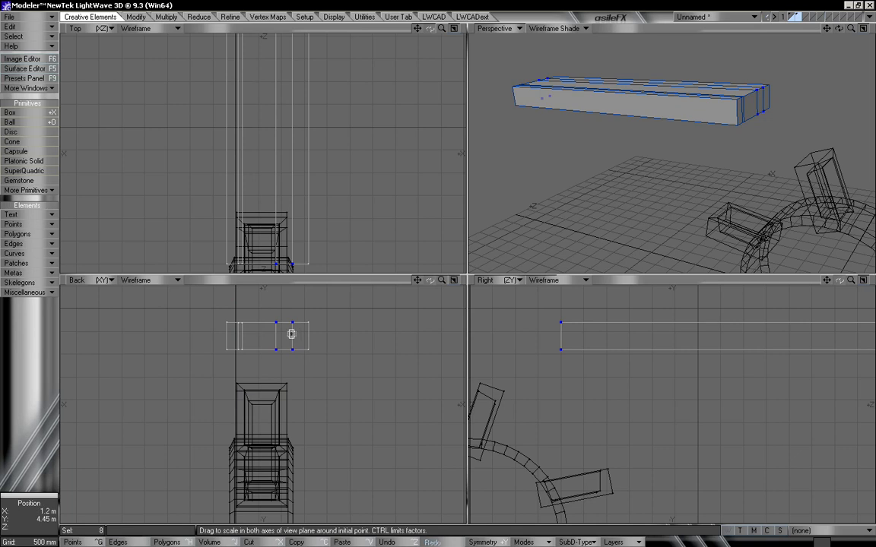
{"action": "left_click_drag", "start_coordinate": [291, 333], "coordinate": [254, 336]}
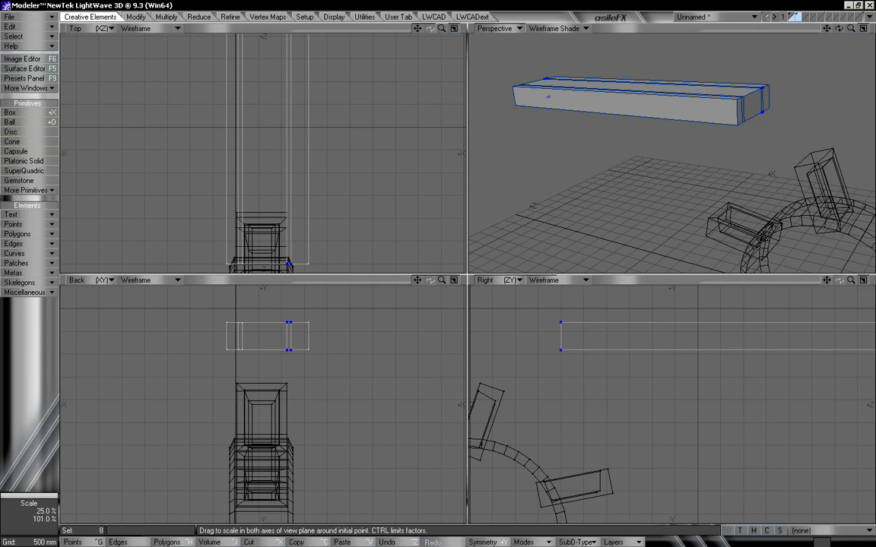
{"action": "key", "text": "t"}
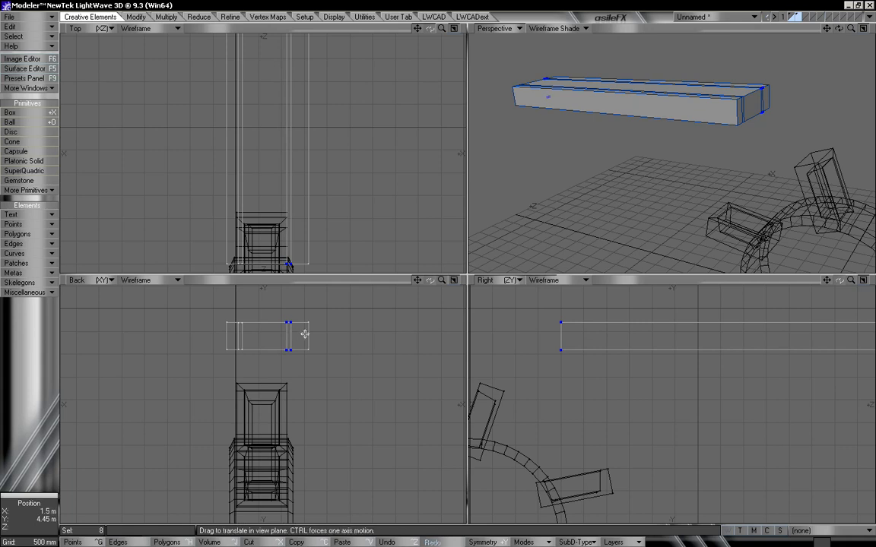
{"action": "left_click_drag", "start_coordinate": [303, 334], "coordinate": [296, 336]}
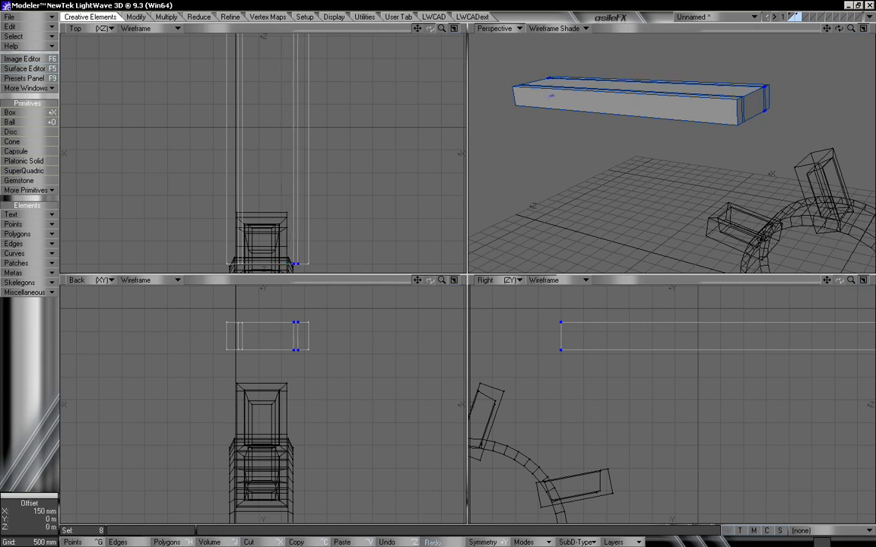
Lower the inner upper points between the side walls to turn the box into an open trough.
{"action": "right_click_drag", "start_coordinate": [301, 310], "coordinate": [281, 340]}
{"action": "left_click_drag", "start_coordinate": [276, 334], "coordinate": [276, 355]}
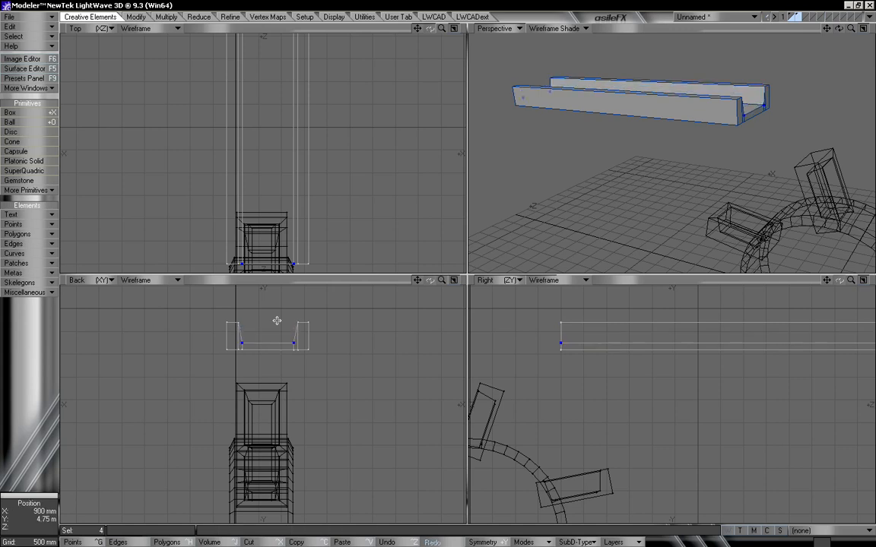
{"action": "left_click_drag", "start_coordinate": [708, 131], "coordinate": [663, 69], "text": "alt"}
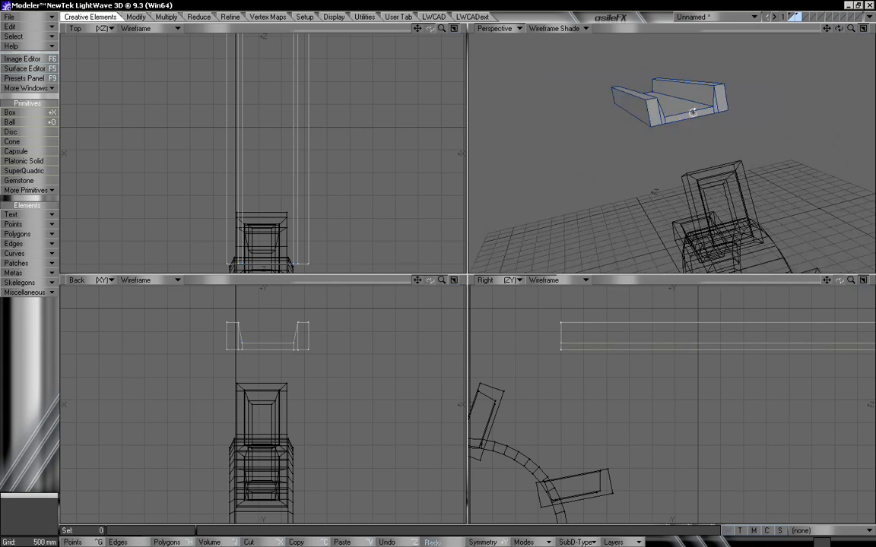
{"action": "left_click_drag", "start_coordinate": [692, 113], "coordinate": [714, 129], "text": "alt"}
Rotate the trough in the side view so it slopes down towards the wheel.
{"action": "key", "text": "a"}
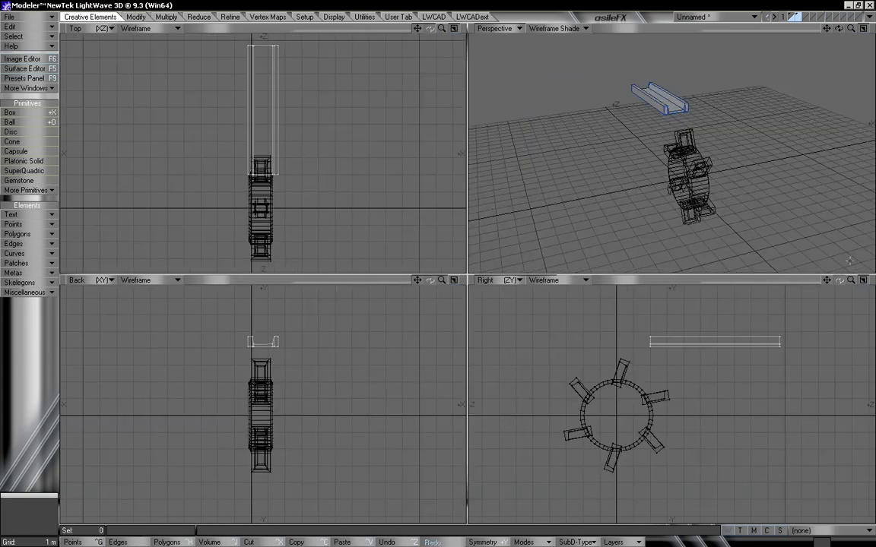
{"action": "left_click_drag", "start_coordinate": [851, 282], "coordinate": [821, 314]}
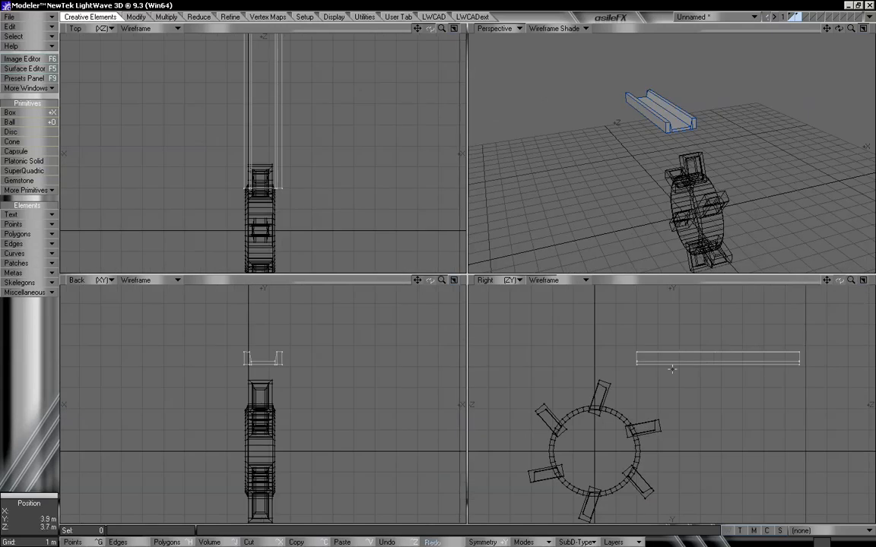
{"action": "key", "text": "y"}
{"action": "left_click_drag", "start_coordinate": [716, 358], "coordinate": [710, 329]}
{"action": "key", "text": "t"}
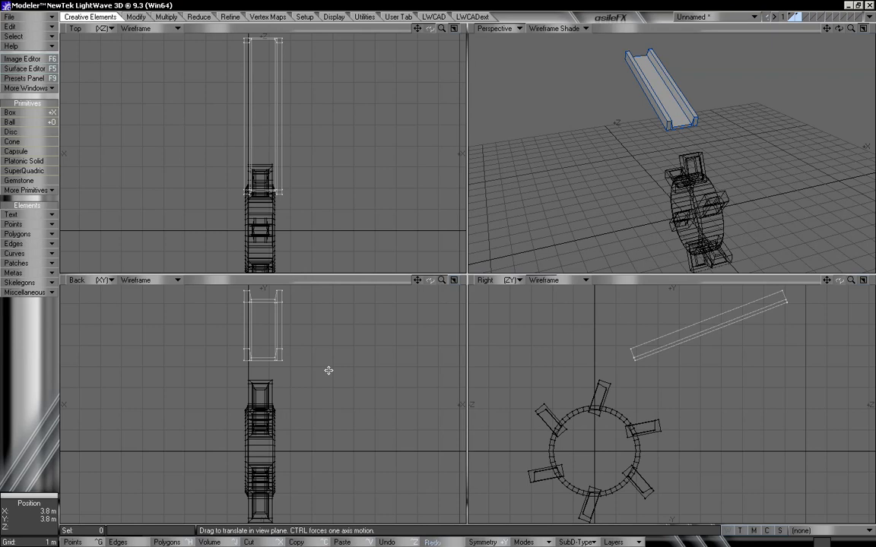
Center the trough on the origin, and move it back above the wheel with its length extending along positive Z.
{"action": "key", "text": "ctrl+z"}
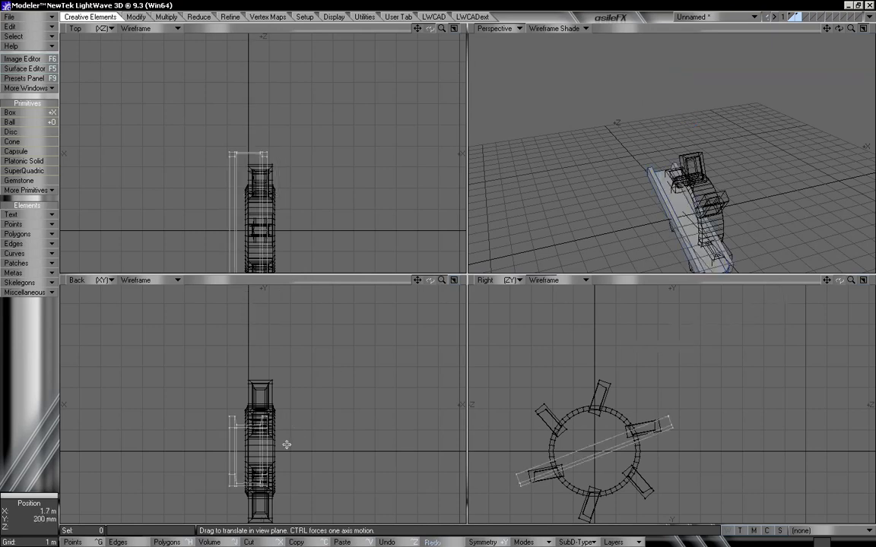
{"action": "left_click_drag", "start_coordinate": [287, 469], "coordinate": [290, 340]}
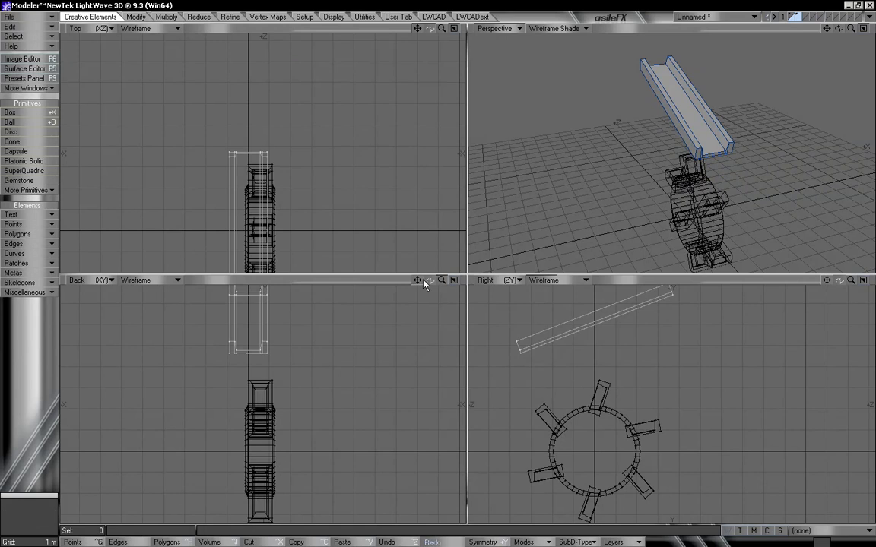
{"action": "left_click_drag", "start_coordinate": [417, 277], "coordinate": [430, 332]}
{"action": "left_click_drag", "start_coordinate": [661, 411], "coordinate": [753, 400]}
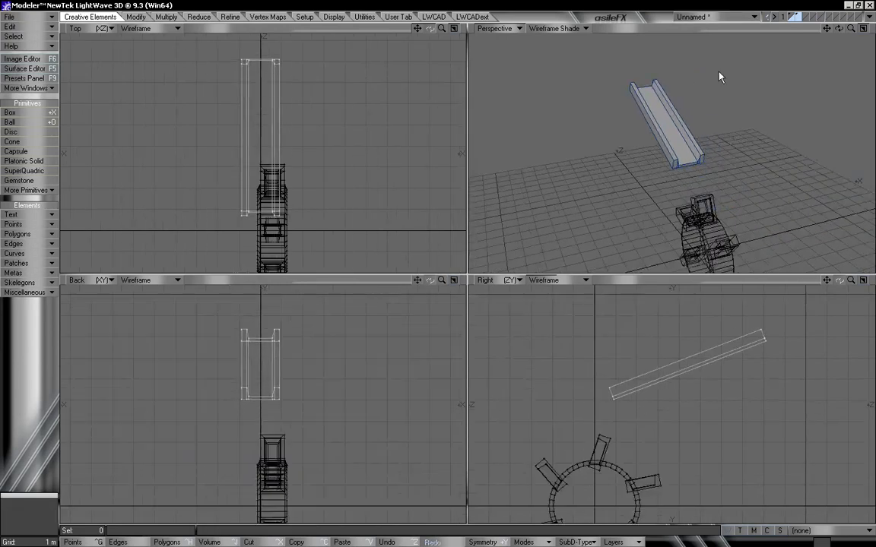
Make the wheel's layer active and shift the bucket wheel along X to center it on X = 0.
{"action": "left_click", "coordinate": [793, 17]}
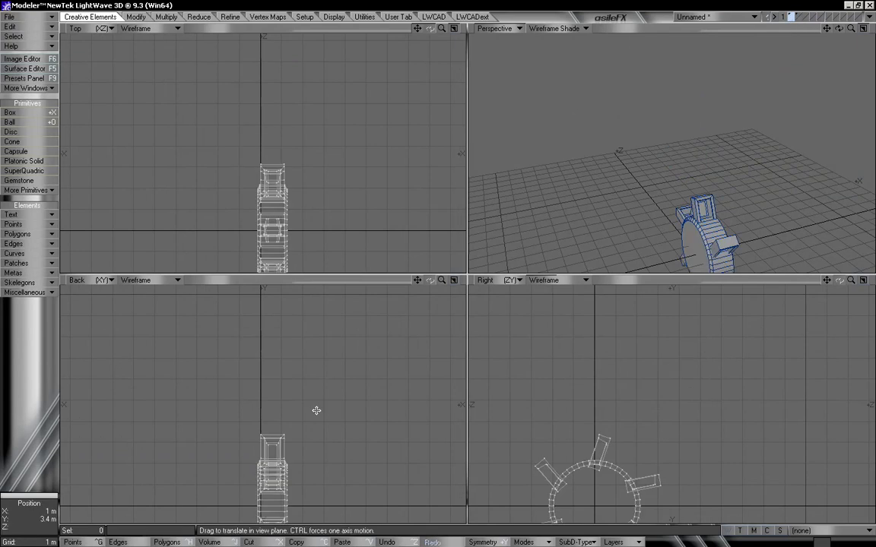
{"action": "left_click_drag", "start_coordinate": [270, 408], "coordinate": [260, 408]}
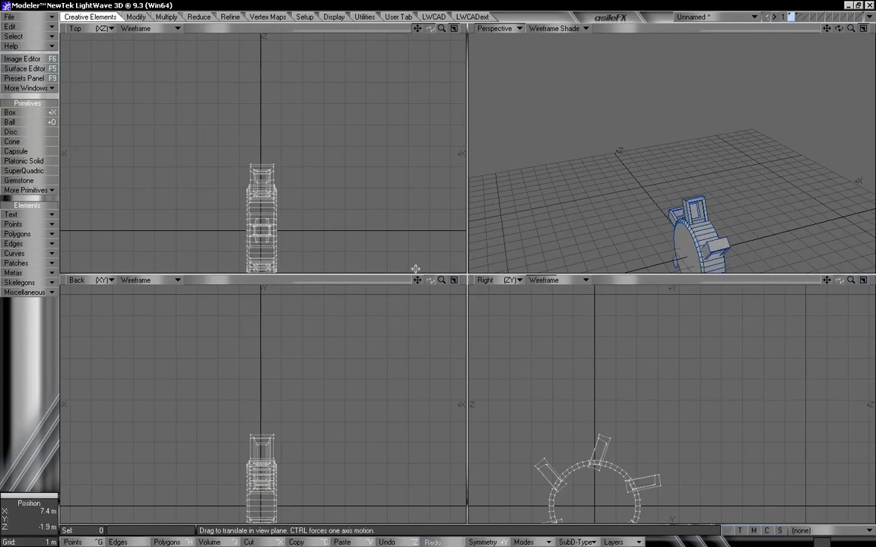
{"action": "left_click_drag", "start_coordinate": [418, 280], "coordinate": [417, 274]}
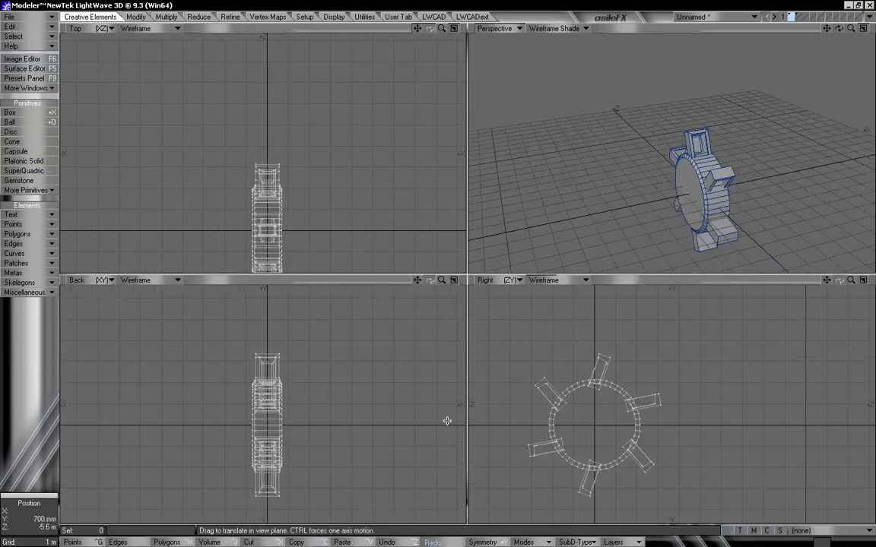
Move the trough slightly down and along positive Z over the wheel's buckets, checking its position with both layers displayed.
{"action": "left_click", "coordinate": [797, 19]}
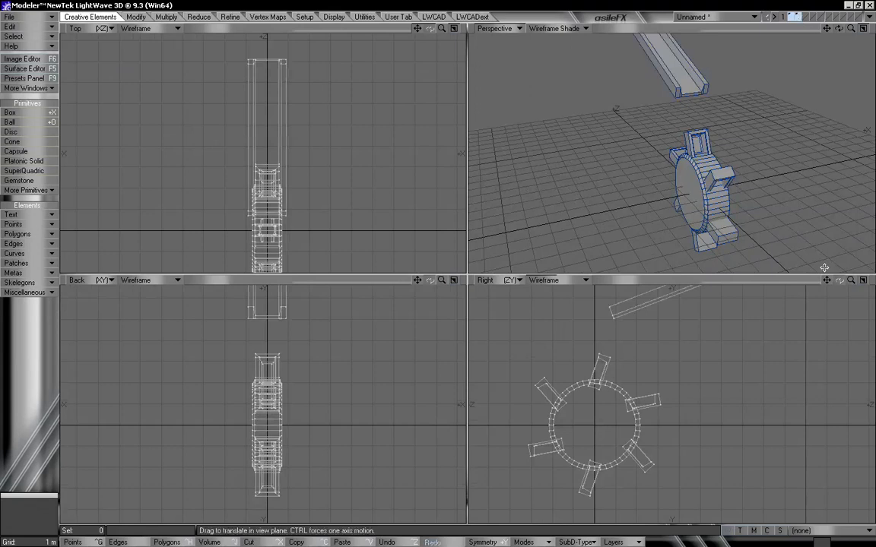
{"action": "left_click_drag", "start_coordinate": [826, 279], "coordinate": [815, 310]}
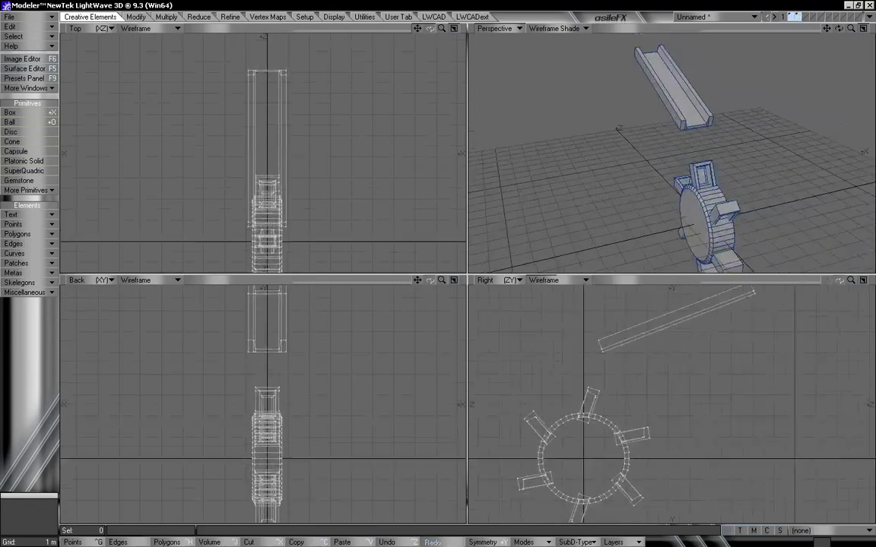
{"action": "left_click", "coordinate": [797, 17]}
{"action": "left_click", "coordinate": [792, 19]}
{"action": "key", "text": "t"}
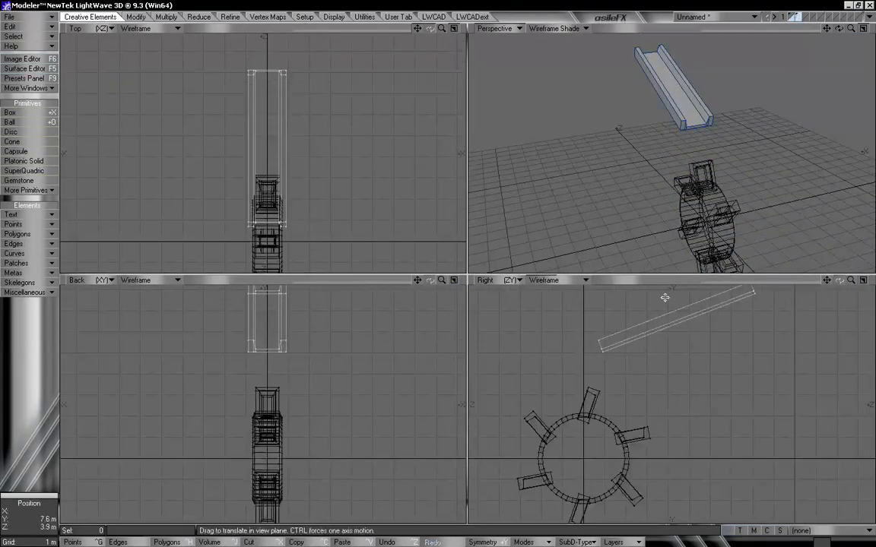
{"action": "left_click_drag", "start_coordinate": [653, 348], "coordinate": [678, 367]}
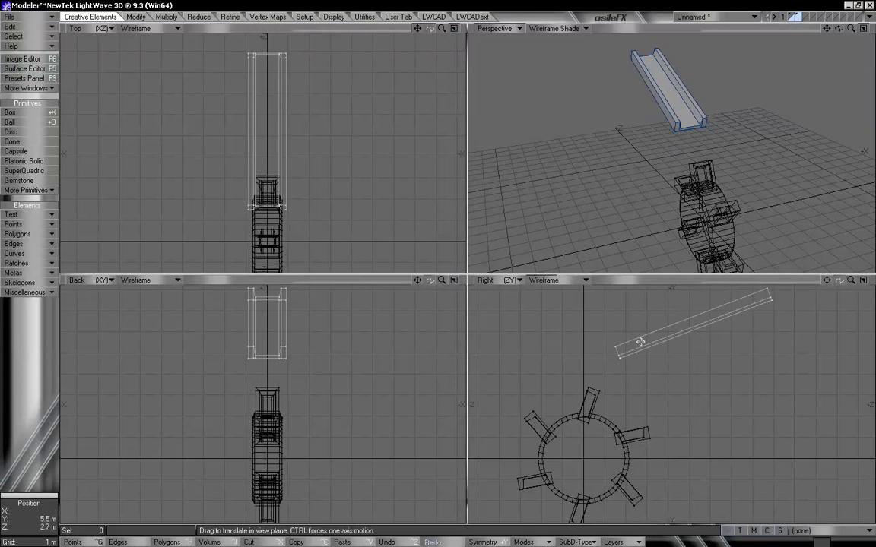
{"action": "left_click", "coordinate": [792, 14], "text": "shift"}
{"action": "left_click_drag", "start_coordinate": [758, 181], "coordinate": [651, 197], "text": "alt"}
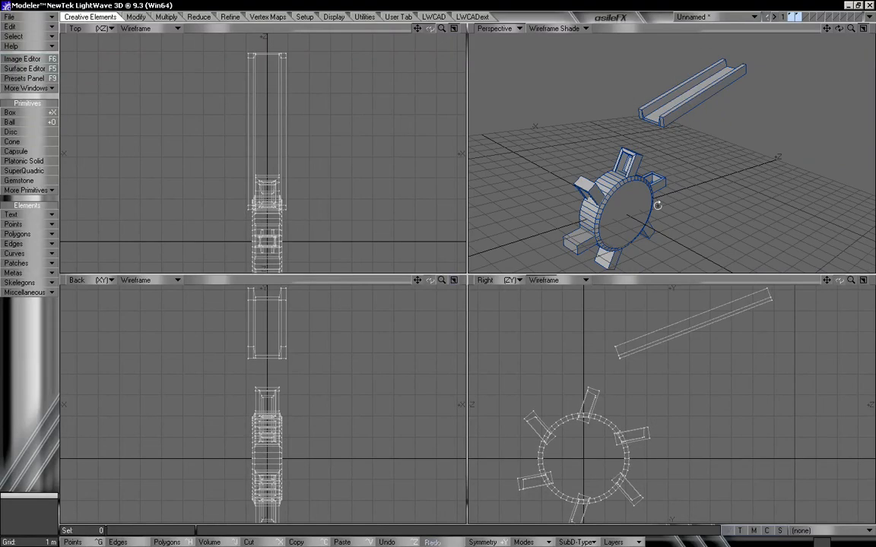
{"action": "left_click_drag", "start_coordinate": [675, 196], "coordinate": [658, 75], "text": "alt"}
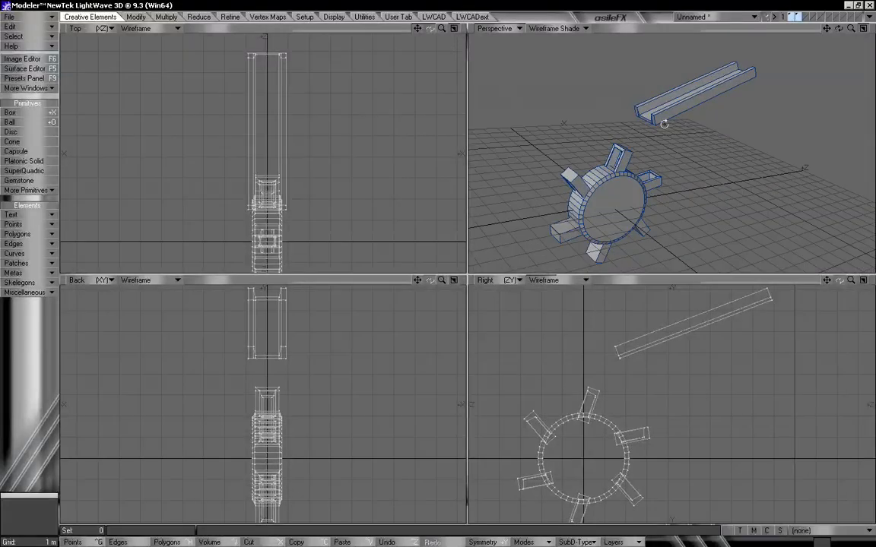
Save the wheel and trough layers as Collision_Advanced and send the object to Layout.
{"action": "left_click", "coordinate": [791, 16]}
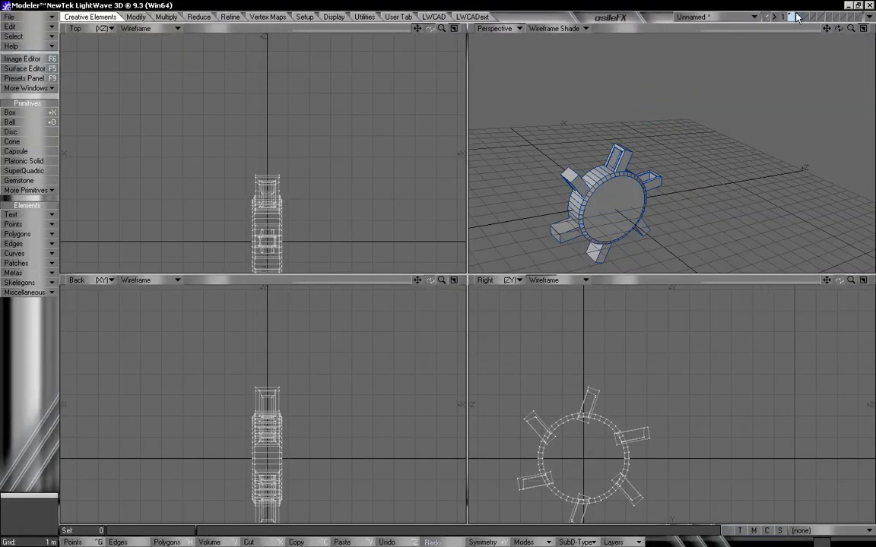
{"action": "left_click", "coordinate": [800, 16]}
{"action": "left_click", "coordinate": [793, 15]}
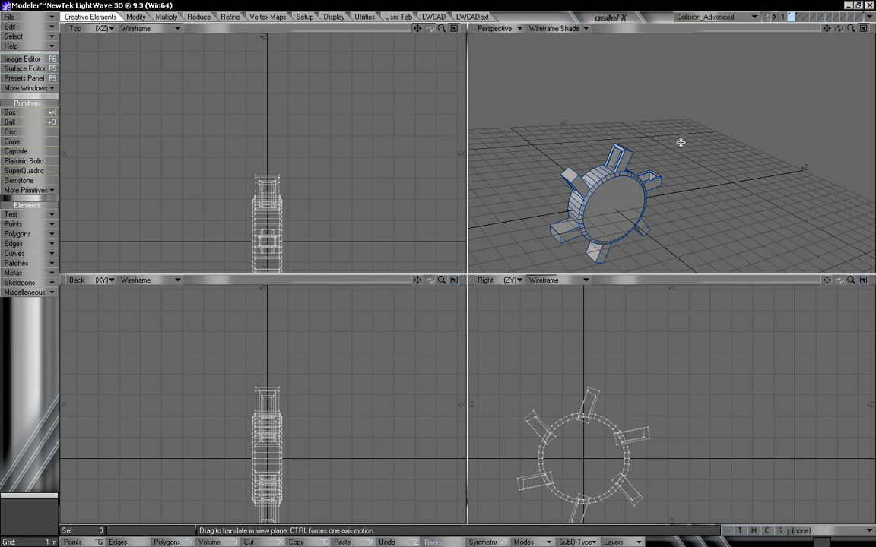
{"action": "left_click", "coordinate": [869, 17]}
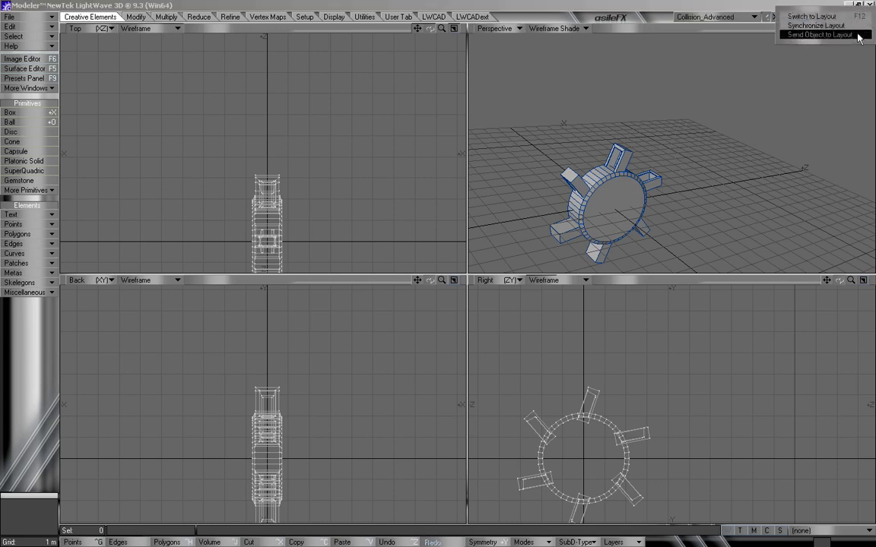
{"action": "left_click", "coordinate": [825, 34]}
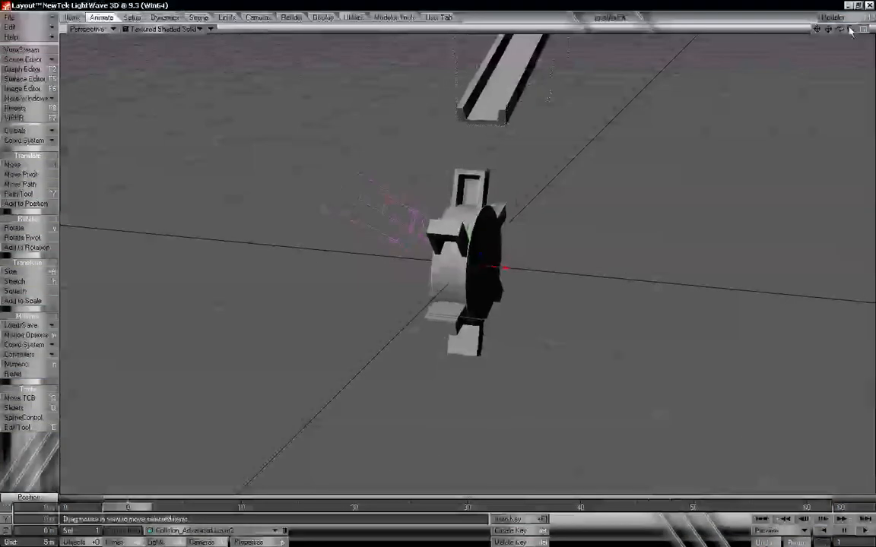
{"action": "mouse_move", "coordinate": [839, 29]}
{"action": "left_mouse_down"}
{"action": "mouse_move", "coordinate": [783, 34]}
{"action": "mouse_move", "coordinate": [841, 32]}
{"action": "left_mouse_up"}
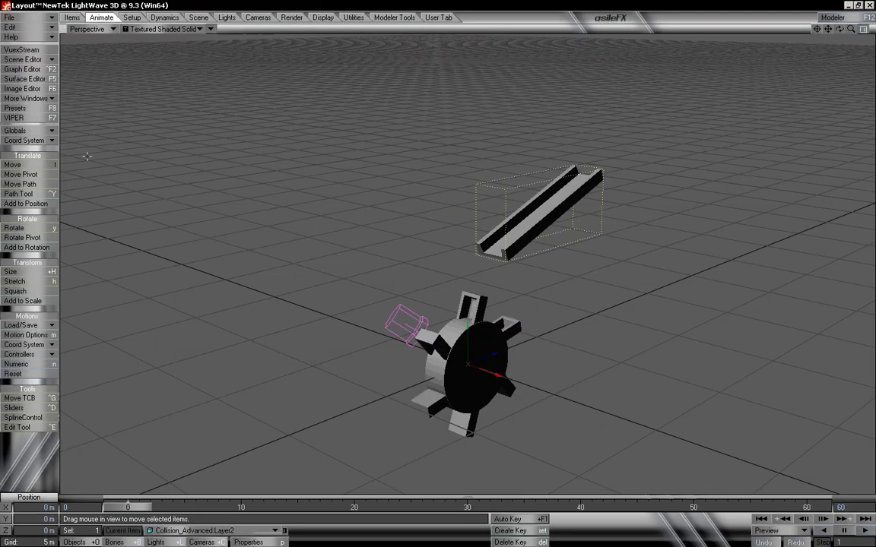
Add an HV particle emitter to the scene, keeping the name Emitter.
{"action": "left_click", "coordinate": [161, 19]}
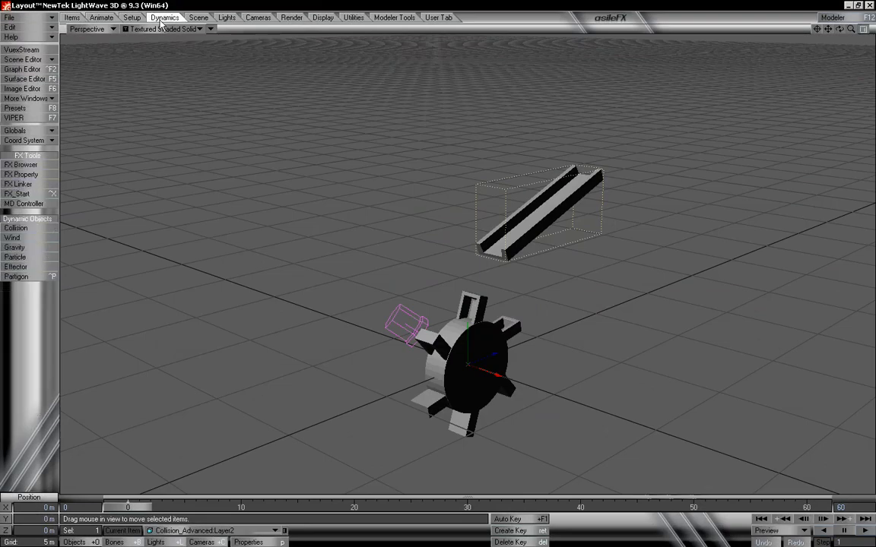
{"action": "left_click", "coordinate": [31, 257]}
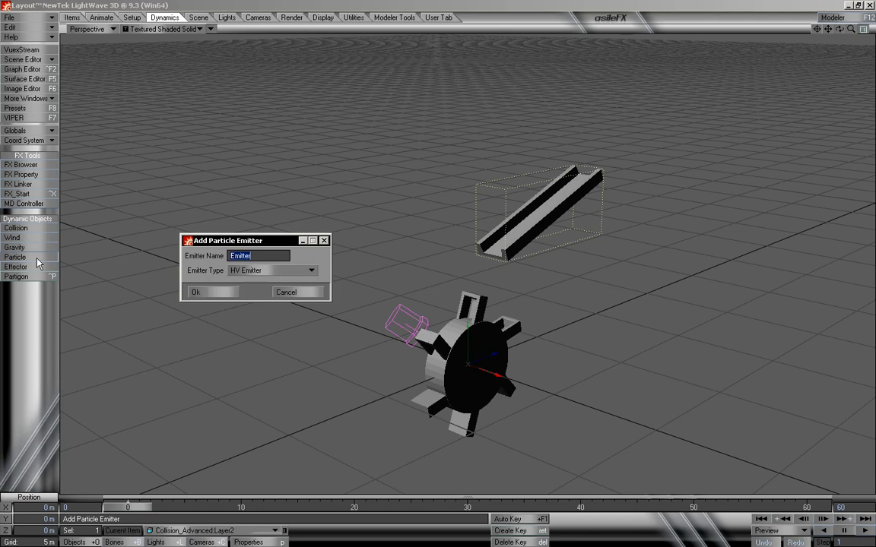
{"action": "left_click", "coordinate": [230, 295]}
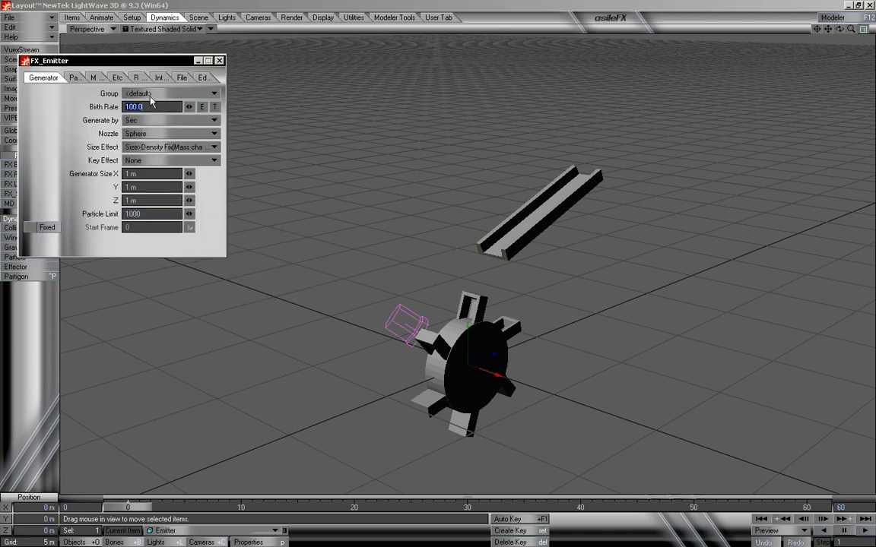
Move the emitter above the trough's upper end, to about 9.43 m in Y and 7.04 m in Z.
{"action": "right_click_drag", "start_coordinate": [369, 471], "coordinate": [462, 351]}
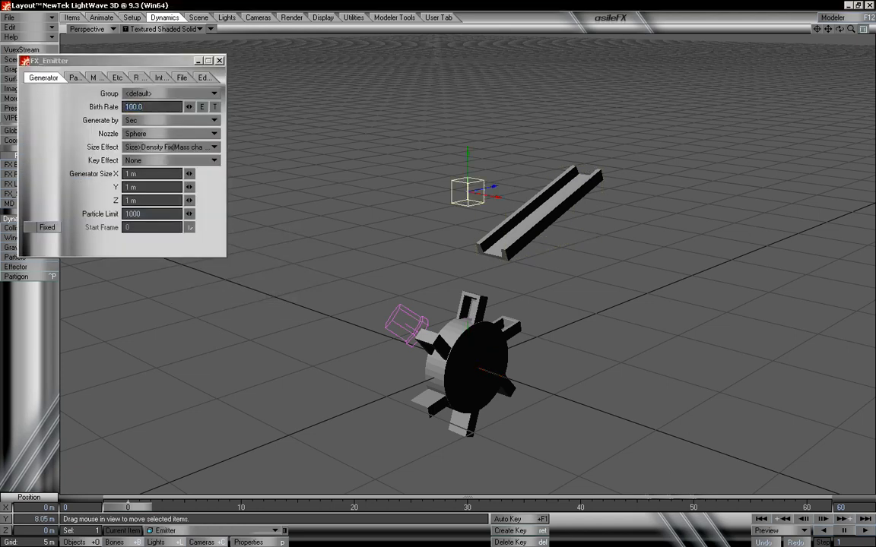
{"action": "left_click_drag", "start_coordinate": [463, 351], "coordinate": [471, 351]}
{"action": "left_click_drag", "start_coordinate": [839, 29], "coordinate": [857, 32]}
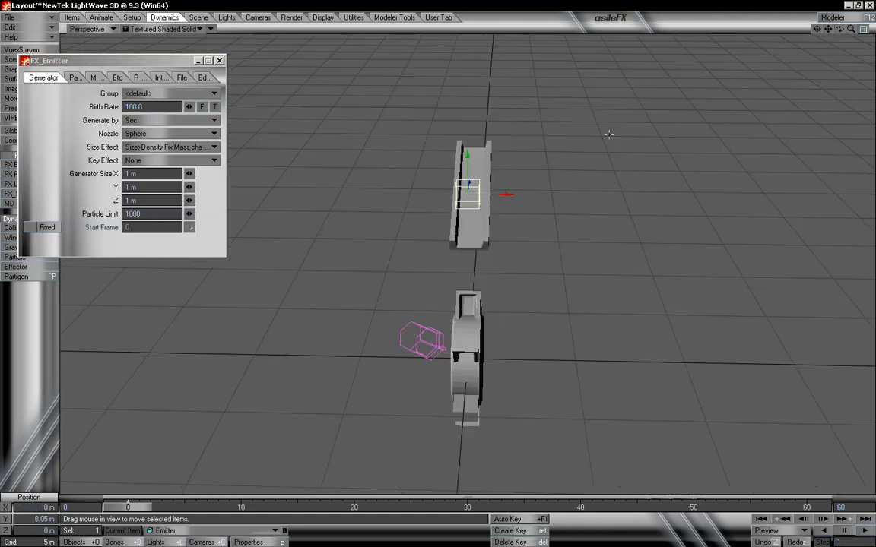
{"action": "left_click_drag", "start_coordinate": [469, 183], "coordinate": [471, 102]}
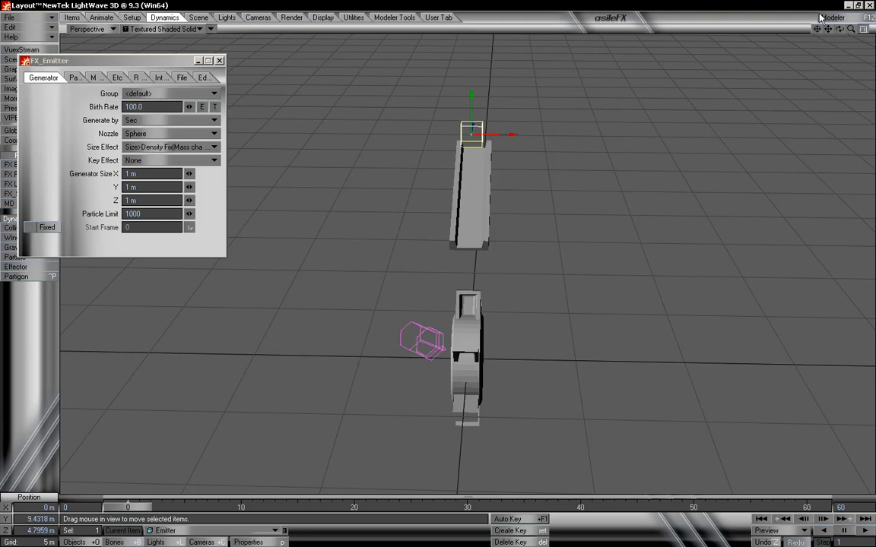
{"action": "left_click_drag", "start_coordinate": [840, 29], "coordinate": [821, 17]}
{"action": "left_click_drag", "start_coordinate": [619, 158], "coordinate": [671, 158]}
{"action": "left_click_drag", "start_coordinate": [840, 29], "coordinate": [419, 73]}
Set the emitter's Y gravity to -2.
{"action": "left_click", "coordinate": [118, 77]}
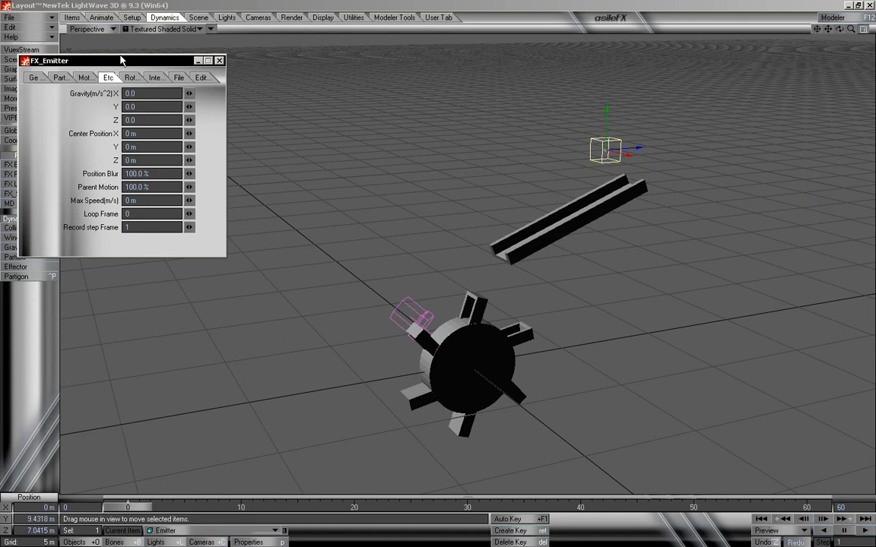
{"action": "left_click_drag", "start_coordinate": [120, 60], "coordinate": [165, 42]}
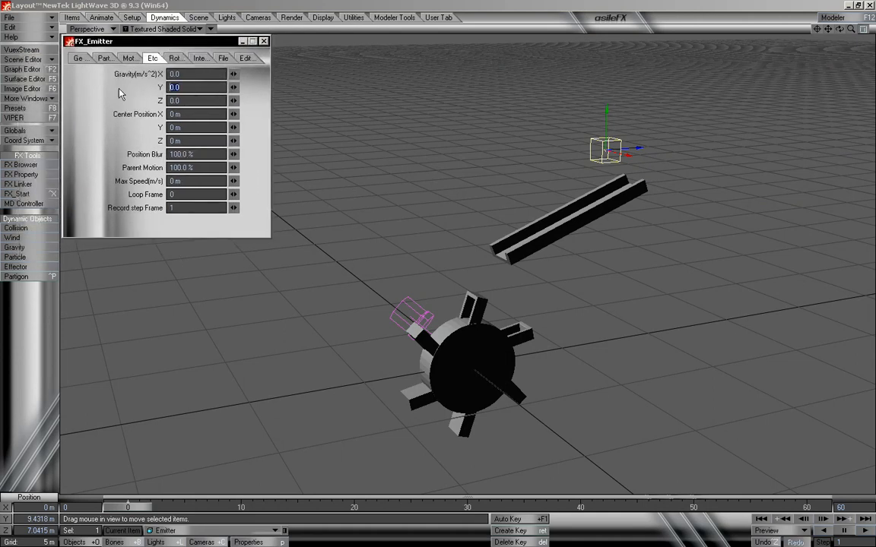
{"action": "type", "text": "-2"}
{"action": "key", "text": "Tab"}
{"action": "key", "text": "Tab"}
{"action": "key", "text": "Tab"}
{"action": "key", "text": "Tab"}
{"action": "key", "text": "Tab"}
{"action": "key", "text": "Tab"}
{"action": "key", "text": "Tab"}
Set the scene's last frame to 500 and scrub the first frames to preview the falling particles.
{"action": "left_click_drag", "start_coordinate": [854, 510], "coordinate": [802, 512]}
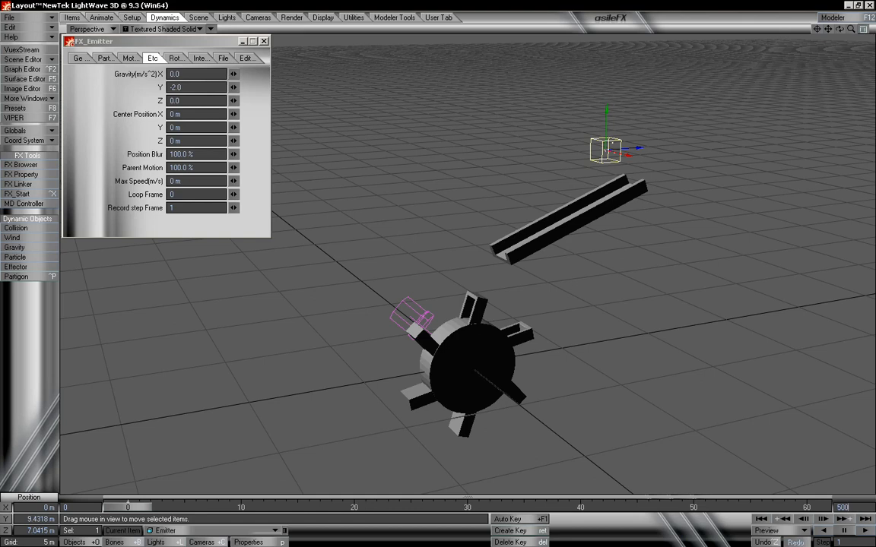
{"action": "key", "text": "Return"}
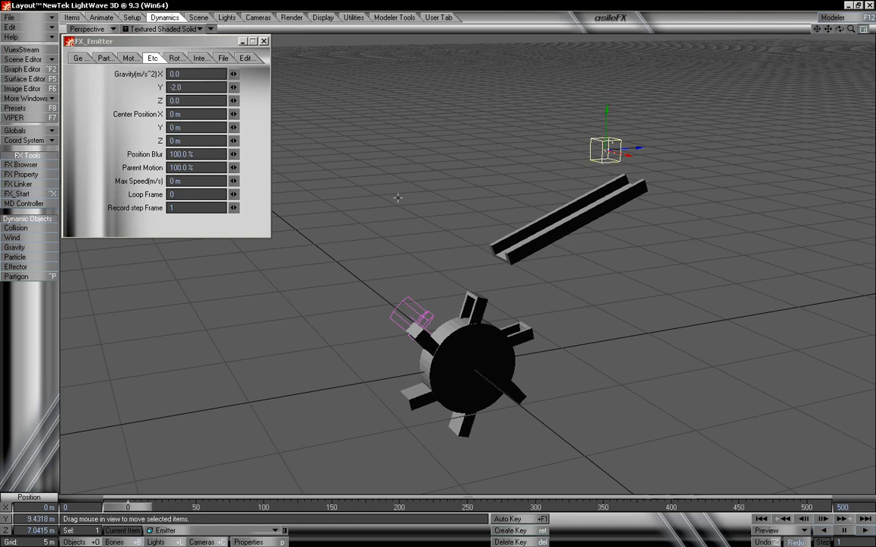
{"action": "left_click_drag", "start_coordinate": [147, 509], "coordinate": [128, 508]}
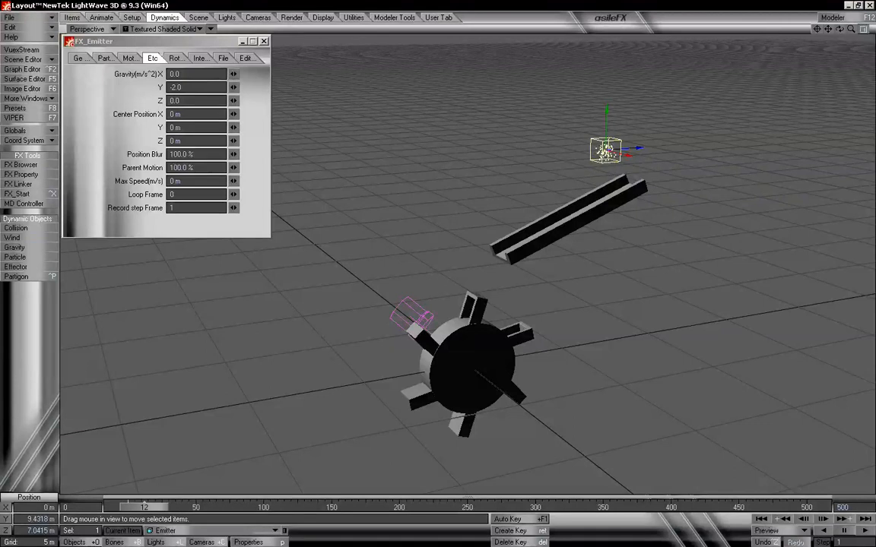
Set the emitter's particle life time to 500 frames and scrub the timeline to check the particle stream.
{"action": "left_click", "coordinate": [121, 59]}
{"action": "left_click", "coordinate": [105, 59]}
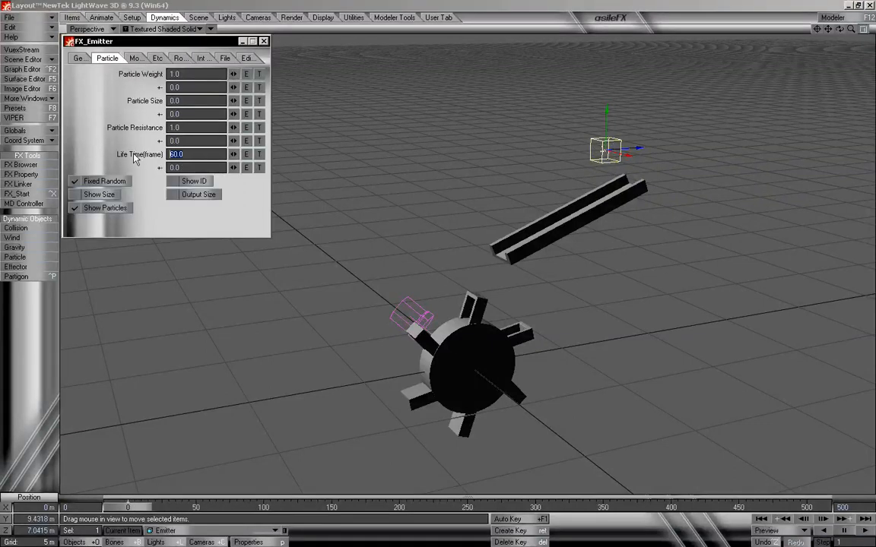
{"action": "type", "text": "50"}
{"action": "left_click_drag", "start_coordinate": [133, 508], "coordinate": [650, 507]}
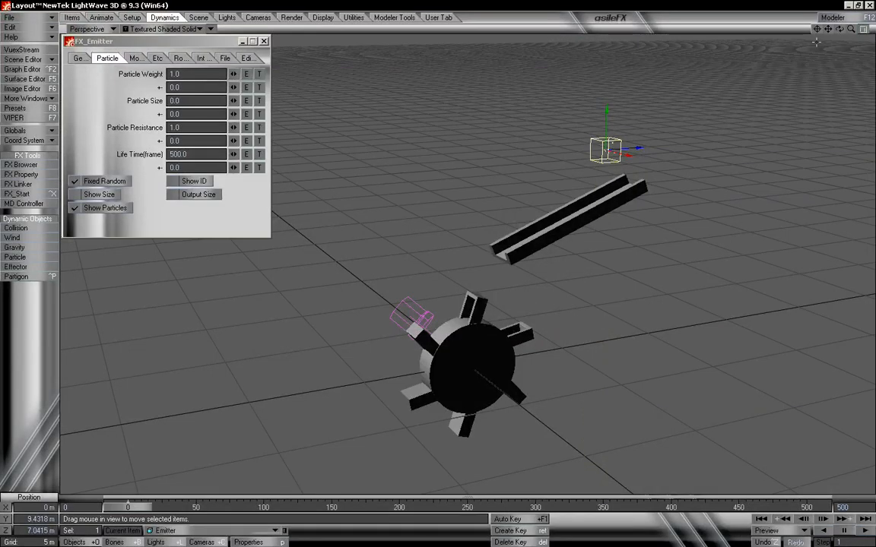
{"action": "left_click_drag", "start_coordinate": [850, 31], "coordinate": [829, 15]}
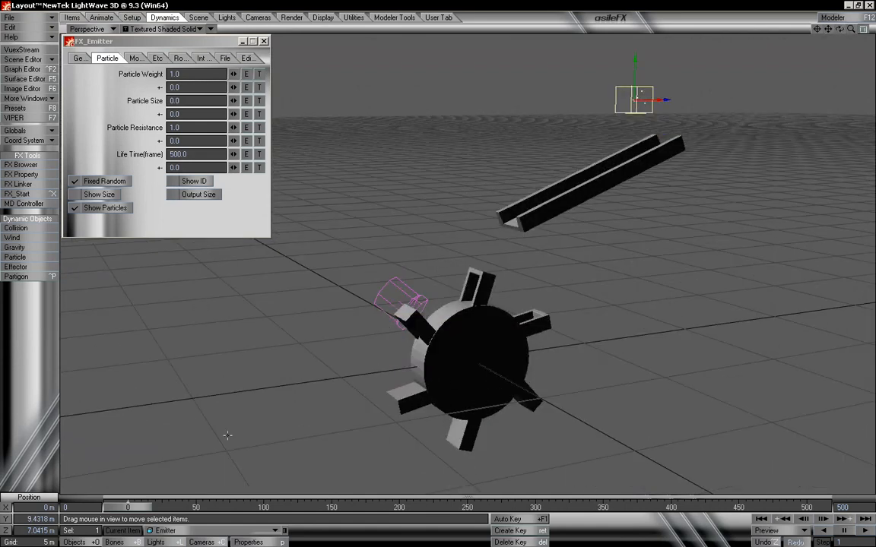
{"action": "mouse_move", "coordinate": [149, 514]}
{"action": "left_mouse_down"}
{"action": "mouse_move", "coordinate": [828, 514]}
{"action": "mouse_move", "coordinate": [149, 514]}
{"action": "left_mouse_up"}
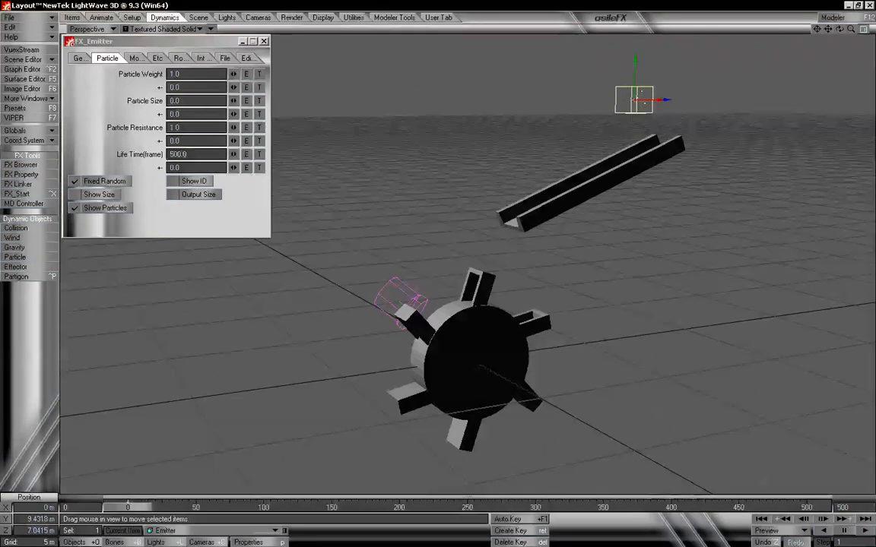
Set the emitter's particle limit to 100000 and its Y gravity to -3, close its settings and preview the motion.
{"action": "left_click", "coordinate": [85, 61]}
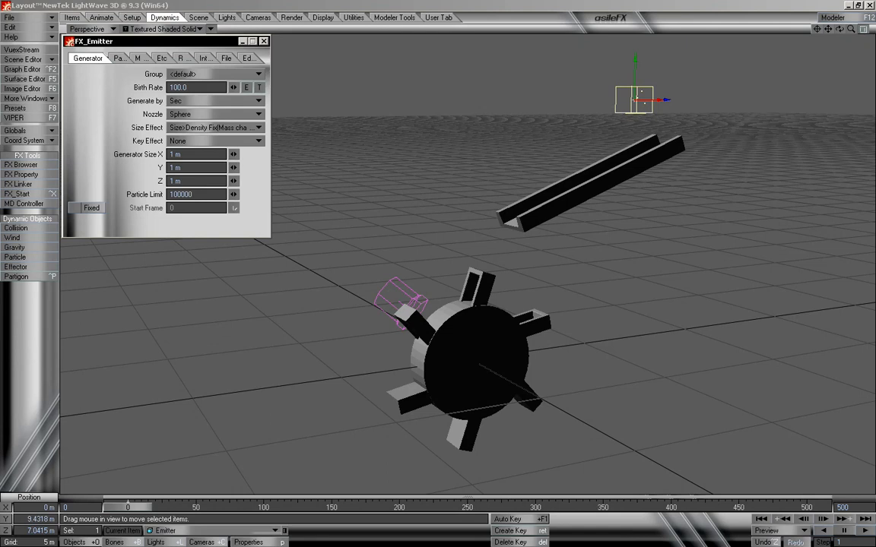
{"action": "left_click", "coordinate": [161, 58]}
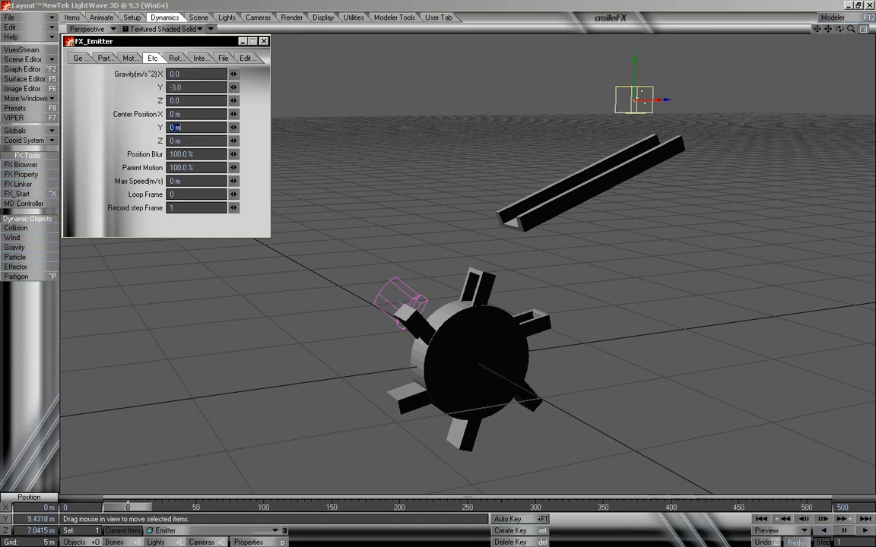
{"action": "key", "text": "Tab"}
{"action": "key", "text": "Tab"}
{"action": "key", "text": "Tab"}
{"action": "left_click", "coordinate": [263, 41]}
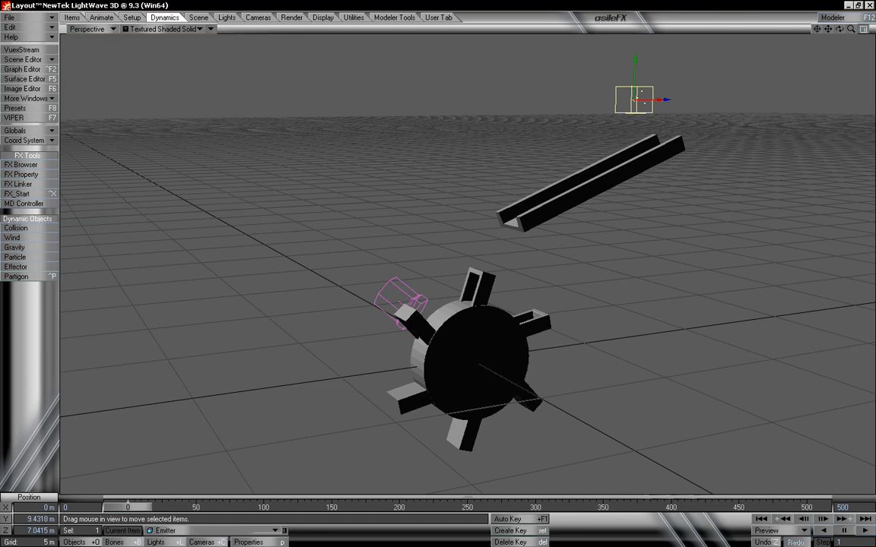
{"action": "mouse_move", "coordinate": [128, 507]}
{"action": "left_mouse_down"}
{"action": "mouse_move", "coordinate": [784, 507]}
{"action": "mouse_move", "coordinate": [128, 507]}
{"action": "left_mouse_up"}
Select the trough and add an FX Collision dynamic to it.
{"action": "mouse_move", "coordinate": [839, 29]}
{"action": "left_mouse_down"}
{"action": "mouse_move", "coordinate": [837, 48]}
{"action": "mouse_move", "coordinate": [760, 46]}
{"action": "mouse_move", "coordinate": [843, 35]}
{"action": "left_mouse_up"}
{"action": "left_click", "coordinate": [618, 170]}
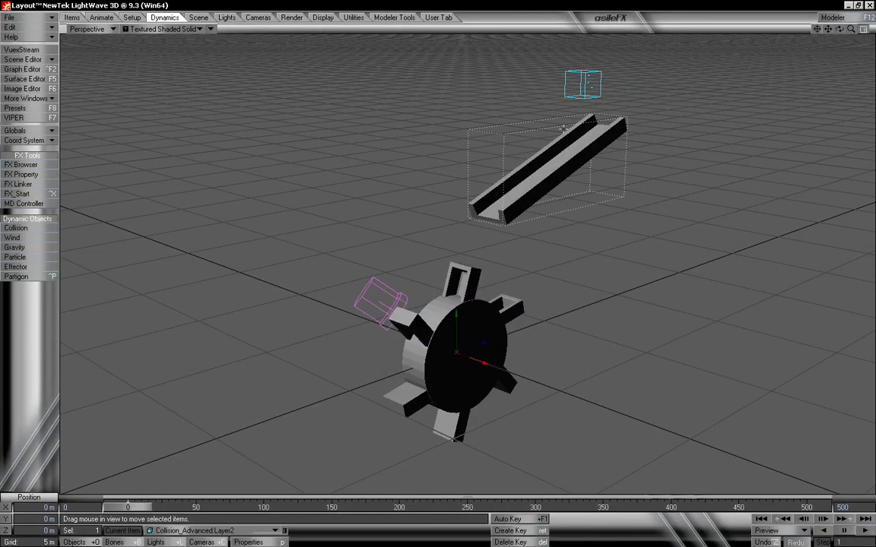
{"action": "key", "text": "p"}
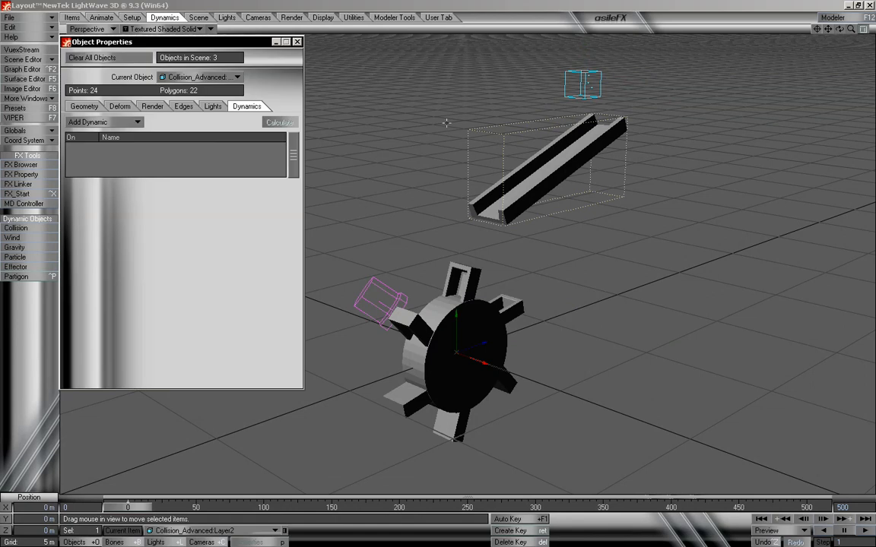
{"action": "left_click", "coordinate": [134, 125]}
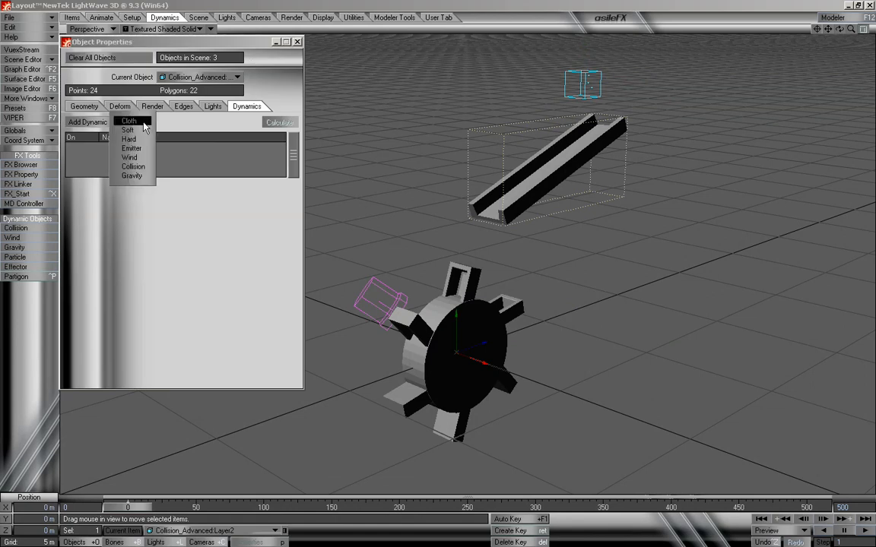
{"action": "left_click", "coordinate": [133, 167]}
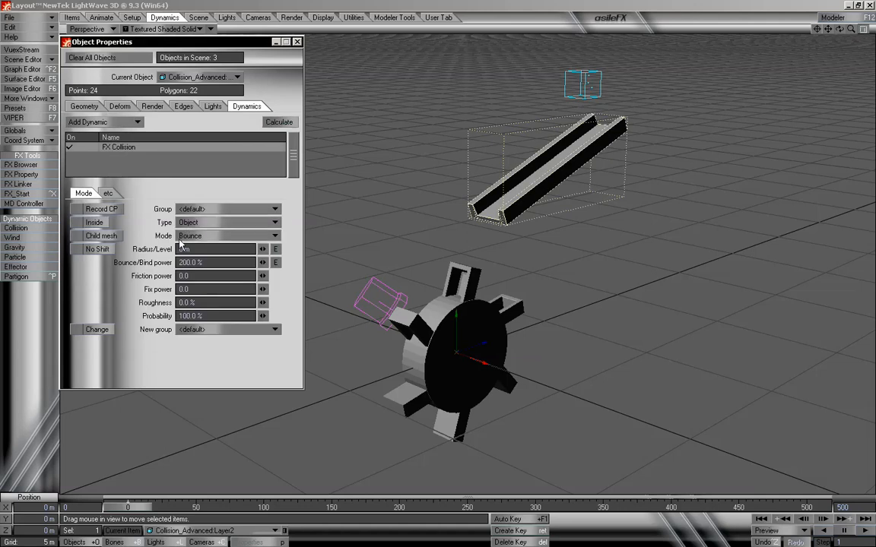
Calculate the trough collision while looking along its length, stop the calculation partway and return to frame 0.
{"action": "mouse_move", "coordinate": [136, 507]}
{"action": "left_mouse_down"}
{"action": "mouse_move", "coordinate": [612, 508]}
{"action": "mouse_move", "coordinate": [127, 507]}
{"action": "left_mouse_up"}
{"action": "left_click_drag", "start_coordinate": [840, 29], "coordinate": [811, 32]}
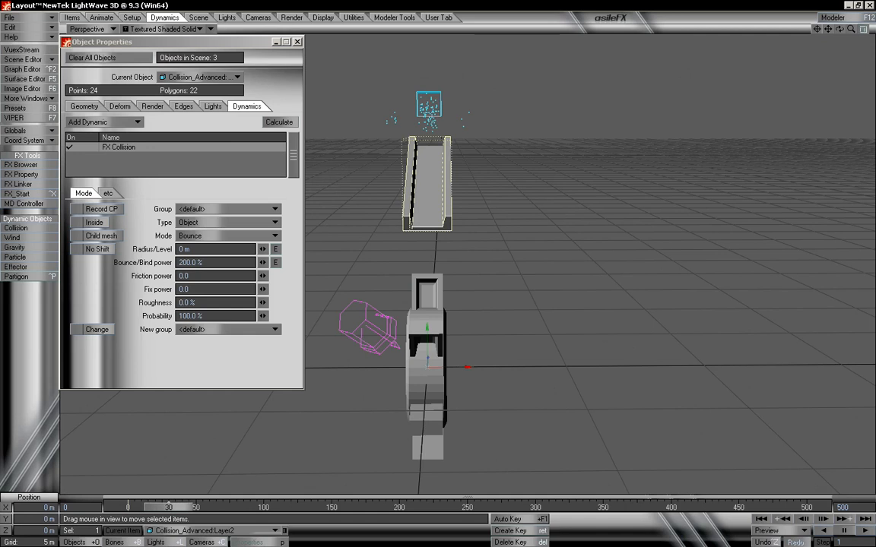
{"action": "left_click", "coordinate": [279, 123]}
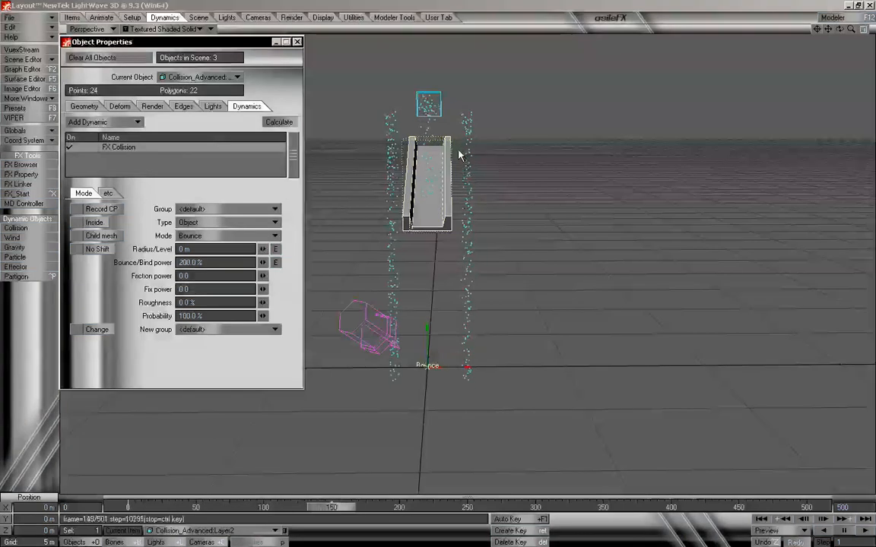
{"action": "key", "text": "ctrl"}
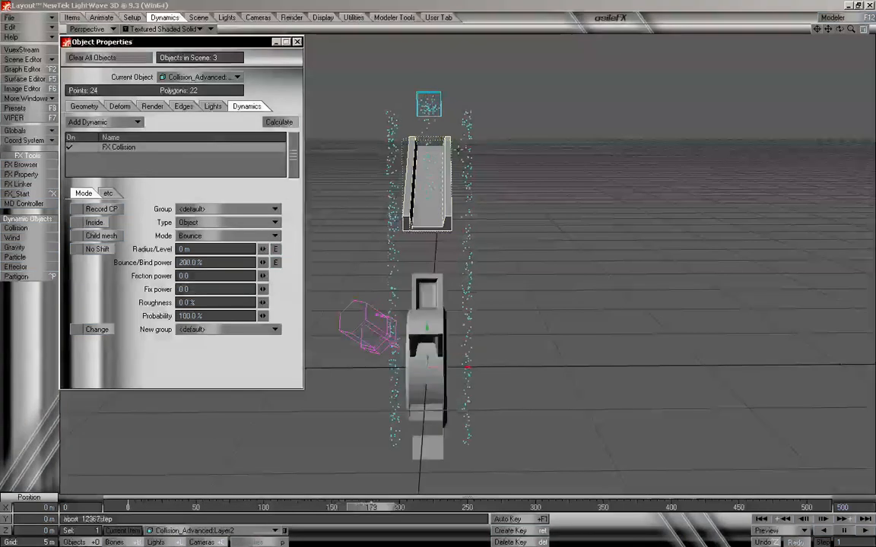
{"action": "left_click_drag", "start_coordinate": [380, 507], "coordinate": [128, 507]}
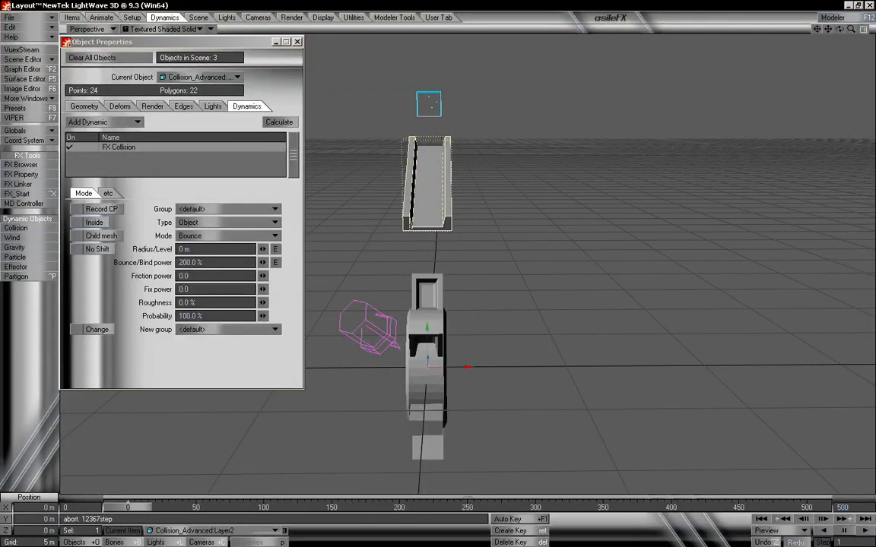
Shrink the emitter's generator size to 500 mm in X, Y and Z and preview the narrower stream.
{"action": "left_click", "coordinate": [429, 95]}
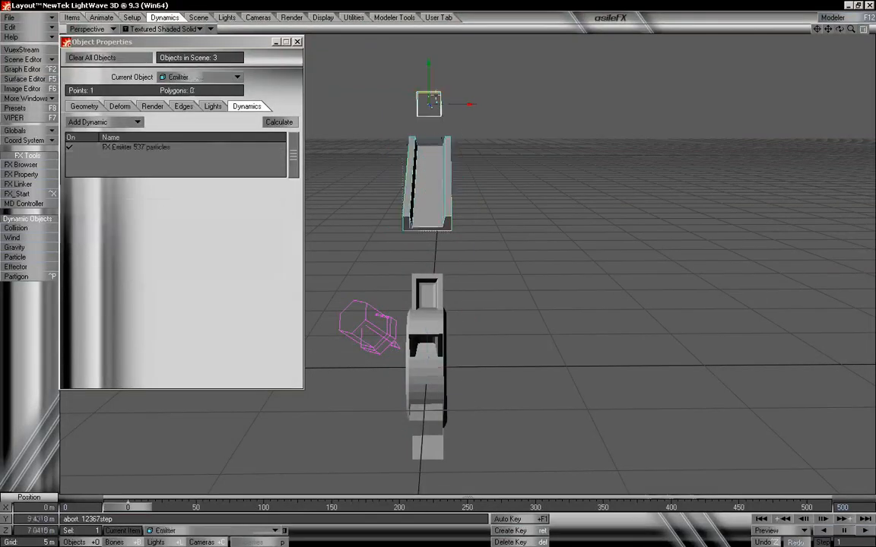
{"action": "left_click", "coordinate": [180, 147]}
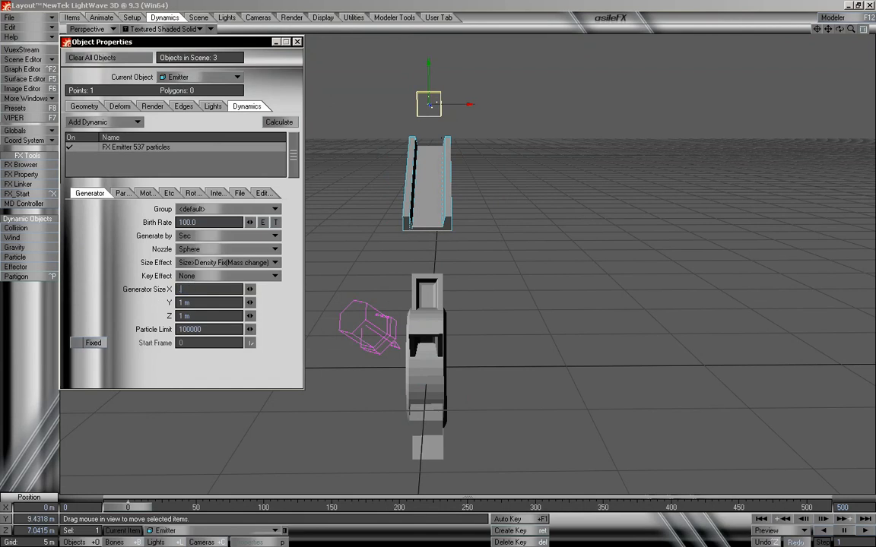
{"action": "type", "text": ".5"}
{"action": "key", "text": "Tab"}
{"action": "type", "text": ".5"}
{"action": "key", "text": "Tab"}
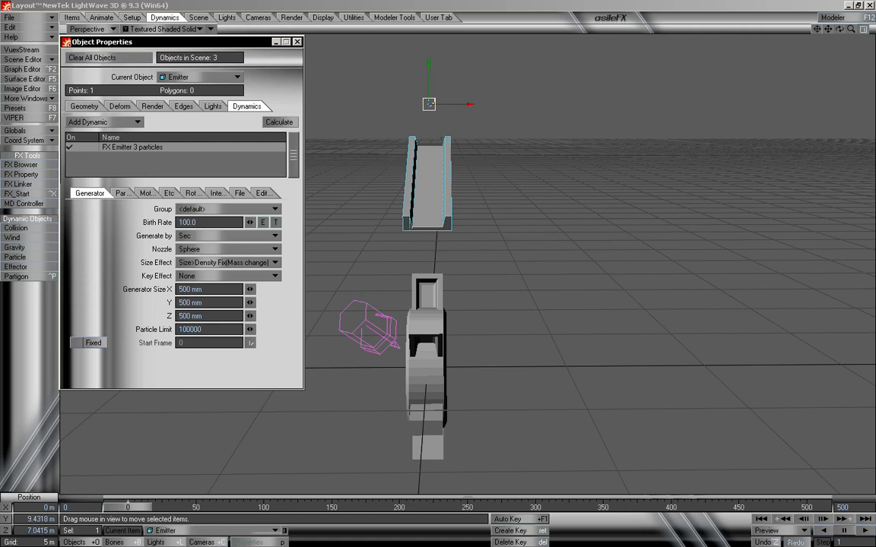
{"action": "mouse_move", "coordinate": [138, 508]}
{"action": "left_mouse_down"}
{"action": "mouse_move", "coordinate": [209, 508]}
{"action": "mouse_move", "coordinate": [135, 508]}
{"action": "left_mouse_up"}
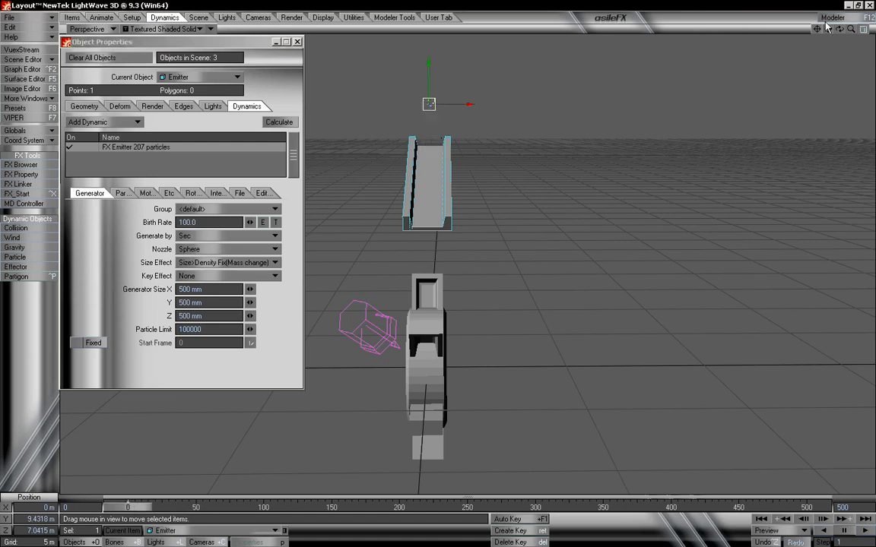
Review the trough's FX Collision settings from an angled view, then close its properties.
{"action": "left_click_drag", "start_coordinate": [839, 30], "coordinate": [843, 32]}
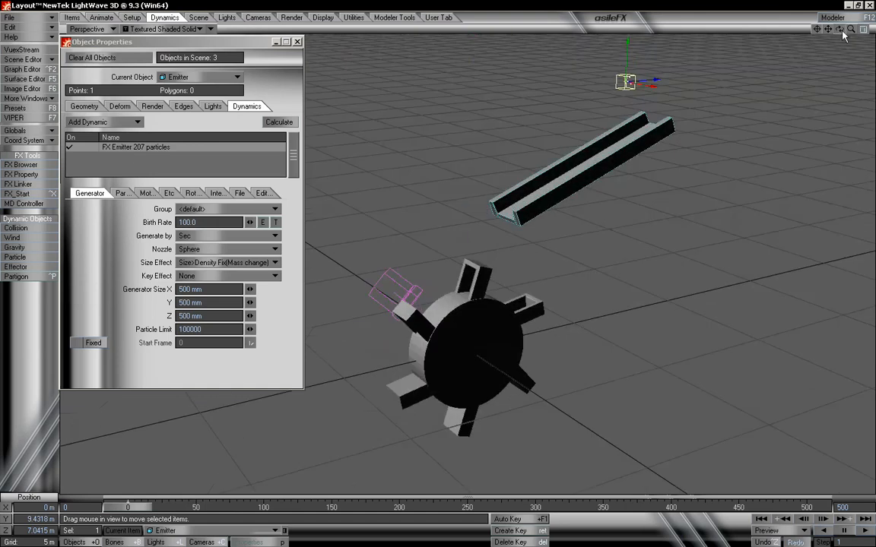
{"action": "left_click", "coordinate": [170, 78]}
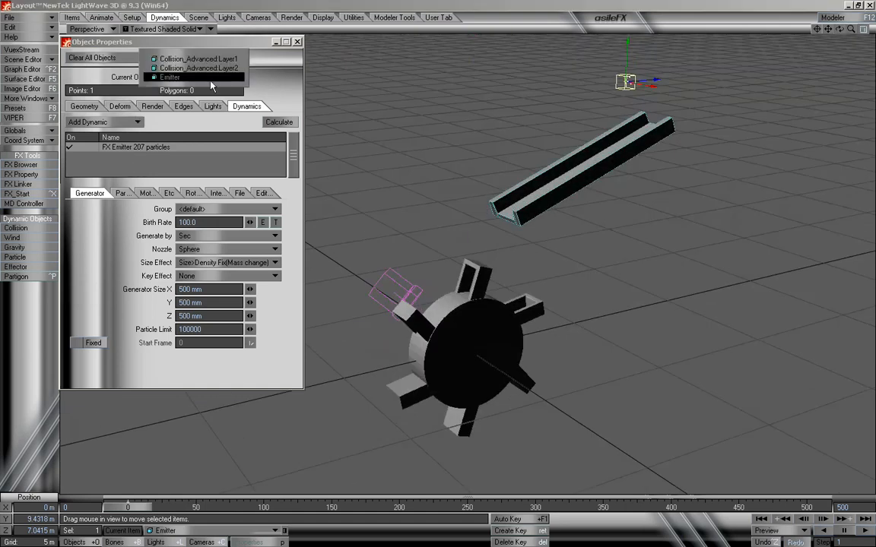
{"action": "left_click", "coordinate": [225, 69]}
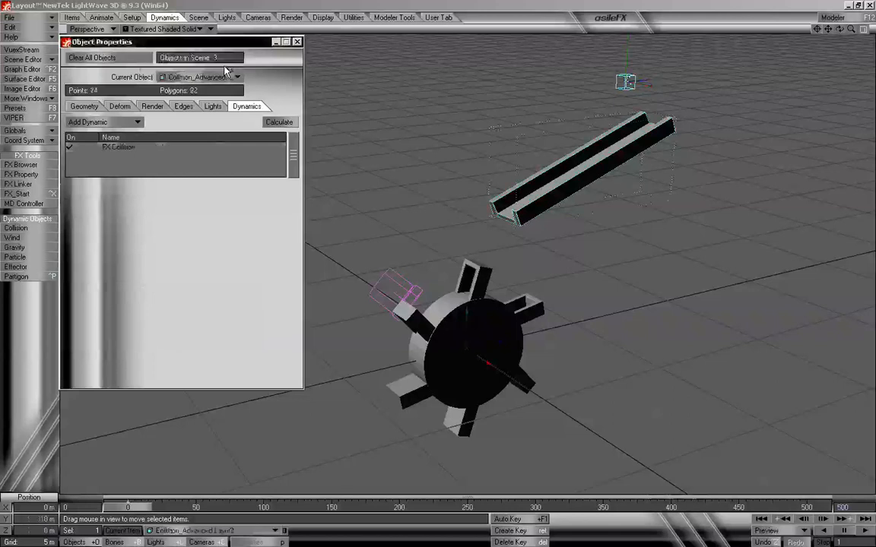
{"action": "left_click", "coordinate": [138, 150]}
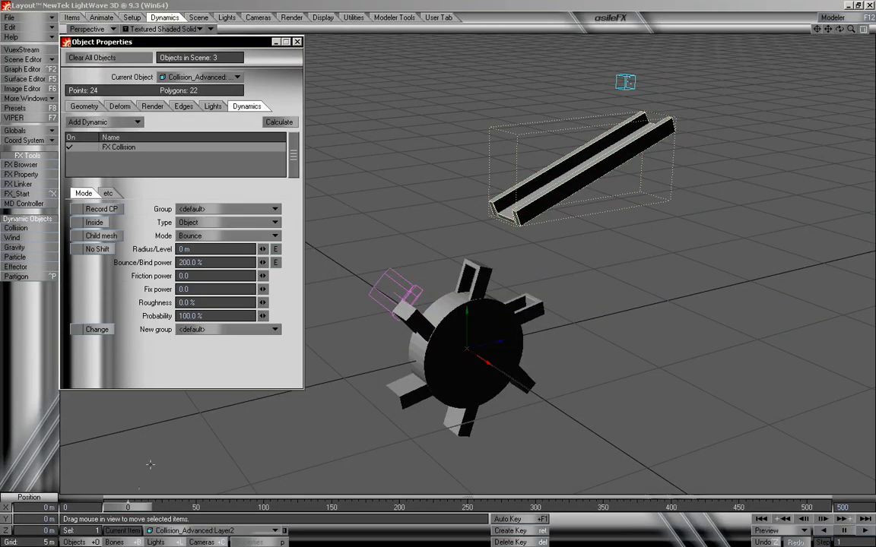
{"action": "left_click_drag", "start_coordinate": [839, 29], "coordinate": [841, 35]}
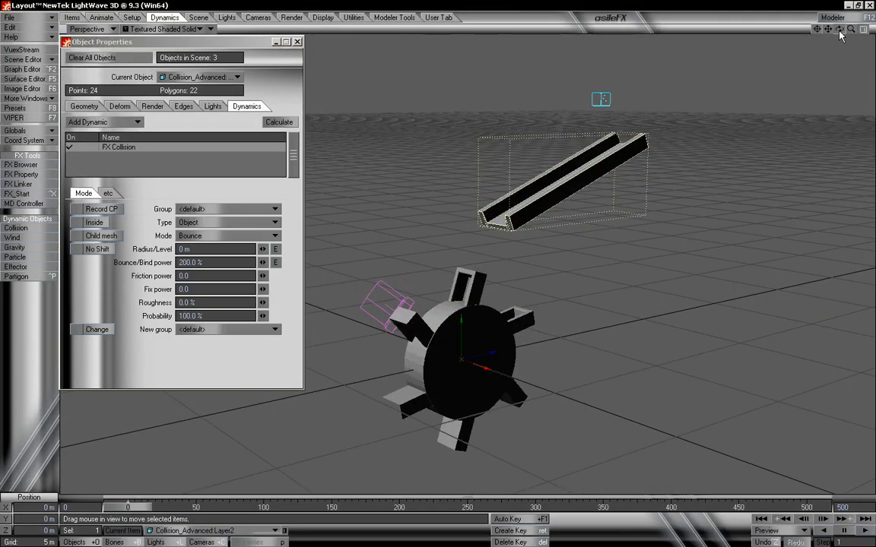
{"action": "left_click", "coordinate": [297, 42]}
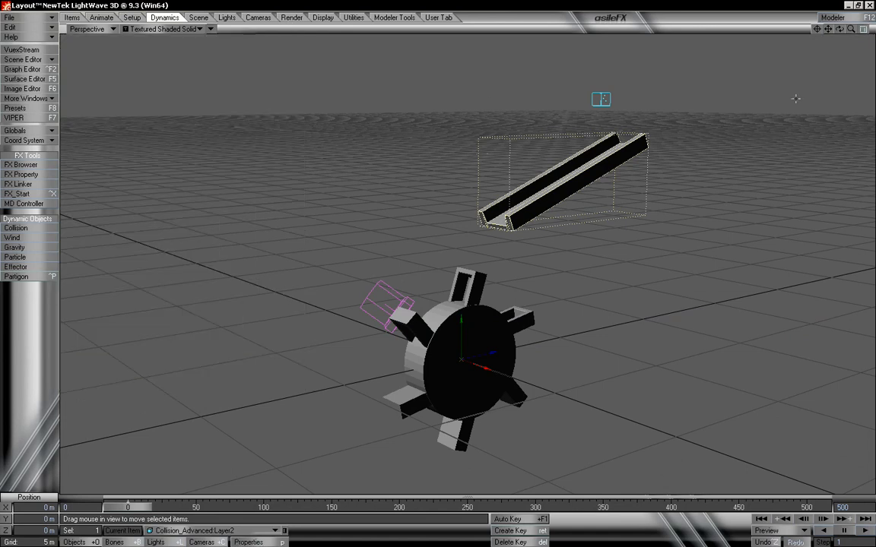
Switch to Modeler, rotate the trough layer until it is level, centre it on the origin and return to Layout.
{"action": "left_click", "coordinate": [831, 18]}
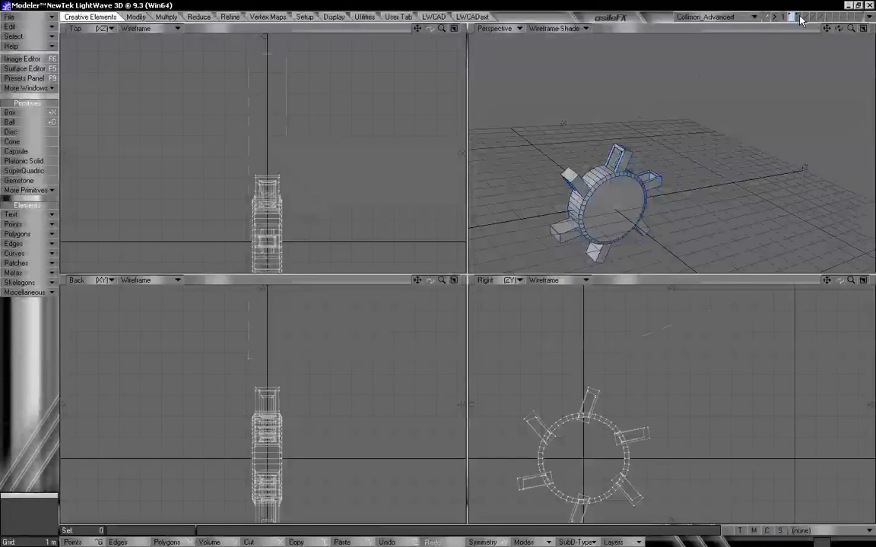
{"action": "left_click", "coordinate": [796, 17]}
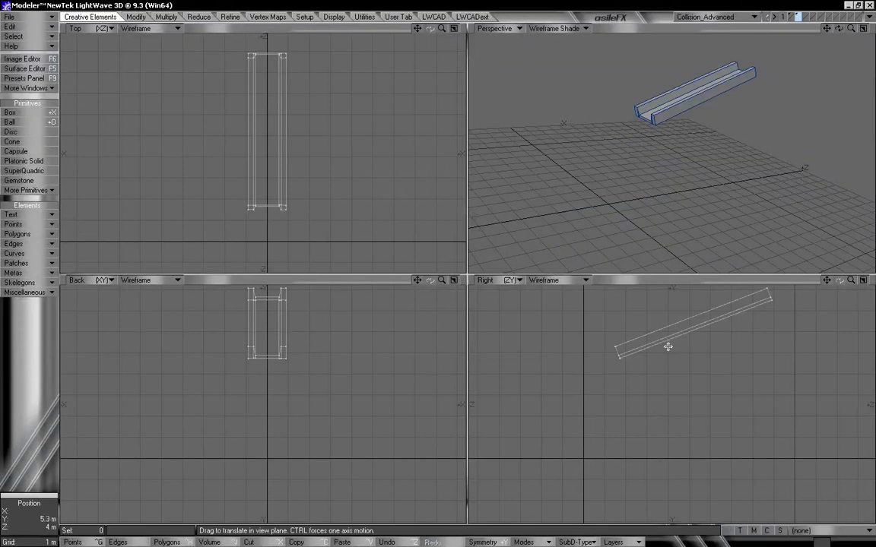
{"action": "key", "text": "y"}
{"action": "left_click_drag", "start_coordinate": [684, 328], "coordinate": [652, 328]}
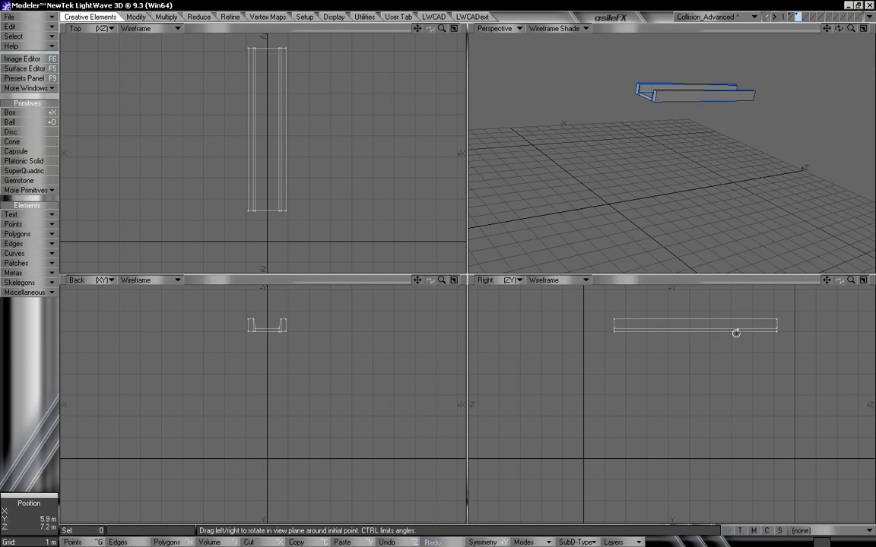
{"action": "key", "text": "F2"}
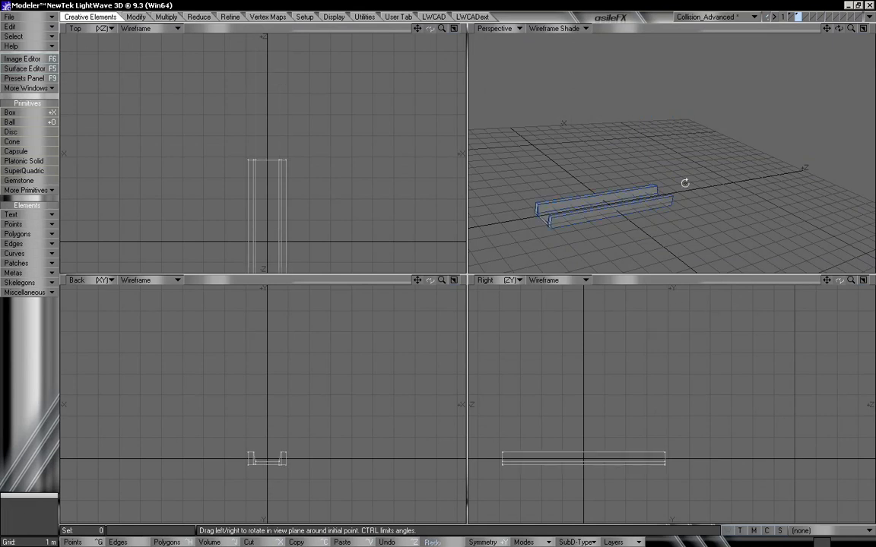
{"action": "left_click", "coordinate": [869, 17]}
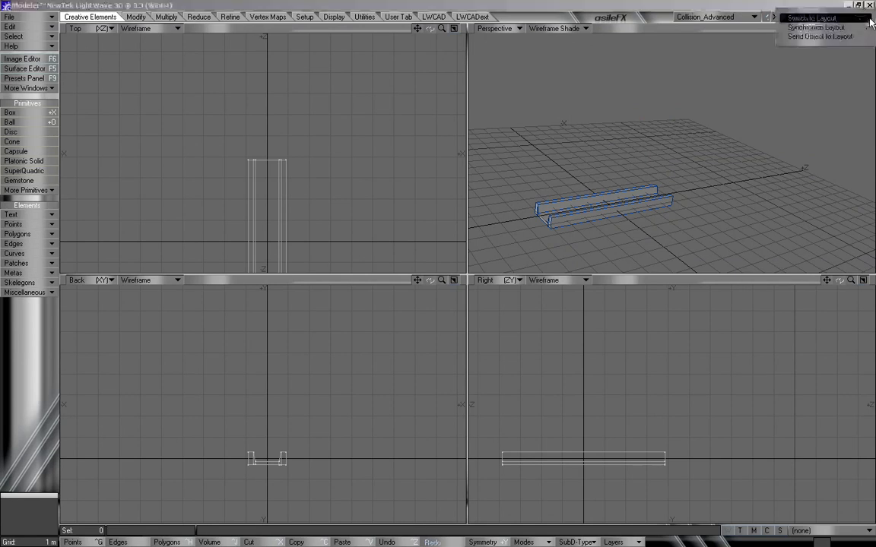
{"action": "left_click", "coordinate": [853, 19]}
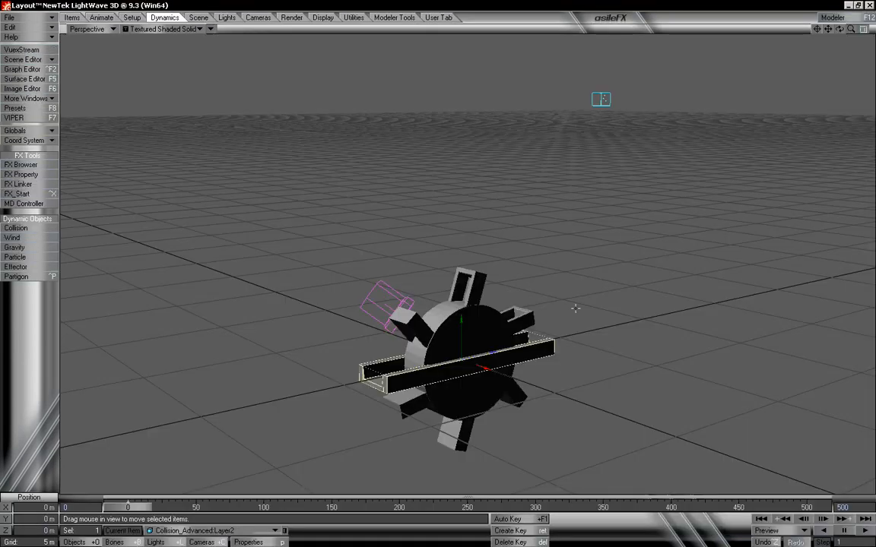
Move the trough above the bucket wheel to about 6.85 m in Y and 5.2 m in Z.
{"action": "mouse_move", "coordinate": [841, 29]}
{"action": "left_mouse_down"}
{"action": "mouse_move", "coordinate": [840, 59]}
{"action": "mouse_move", "coordinate": [841, 29]}
{"action": "left_mouse_up"}
{"action": "right_click_drag", "start_coordinate": [519, 411], "coordinate": [767, 165]}
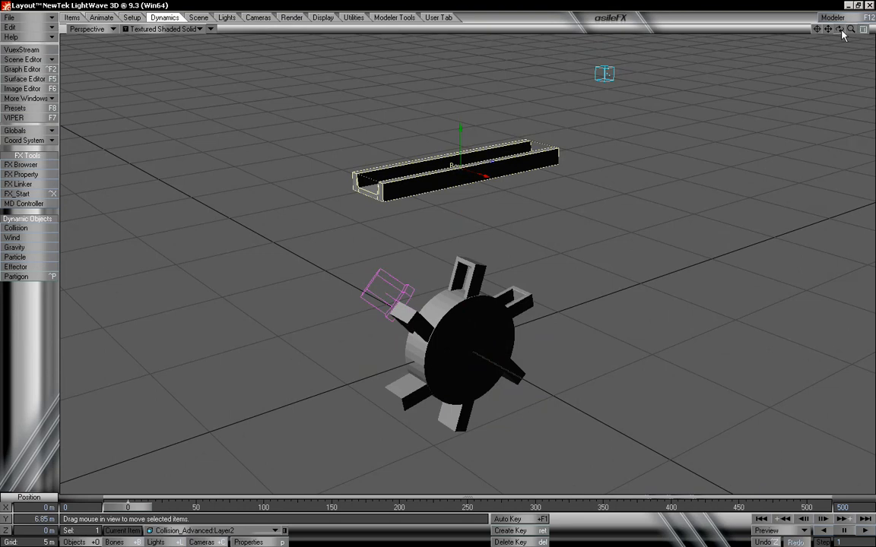
{"action": "left_click_drag", "start_coordinate": [841, 30], "coordinate": [814, 42]}
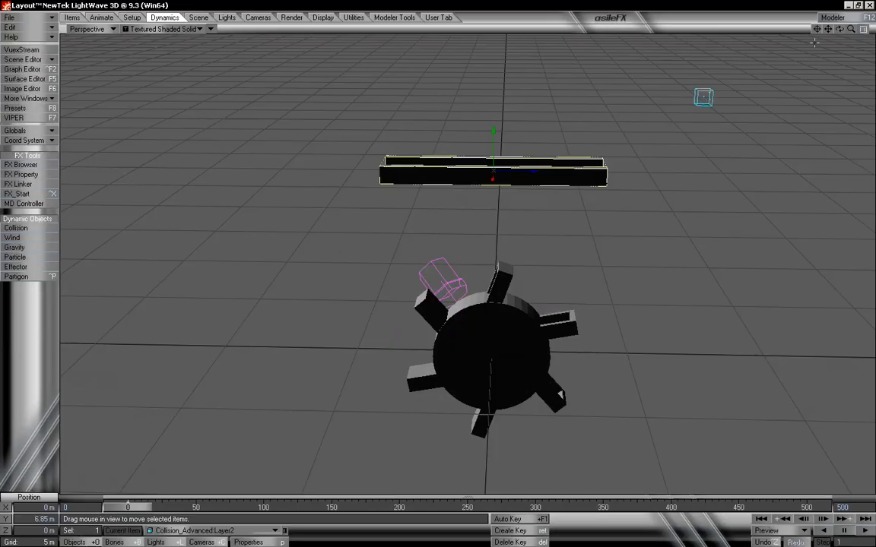
{"action": "left_click_drag", "start_coordinate": [528, 168], "coordinate": [685, 170]}
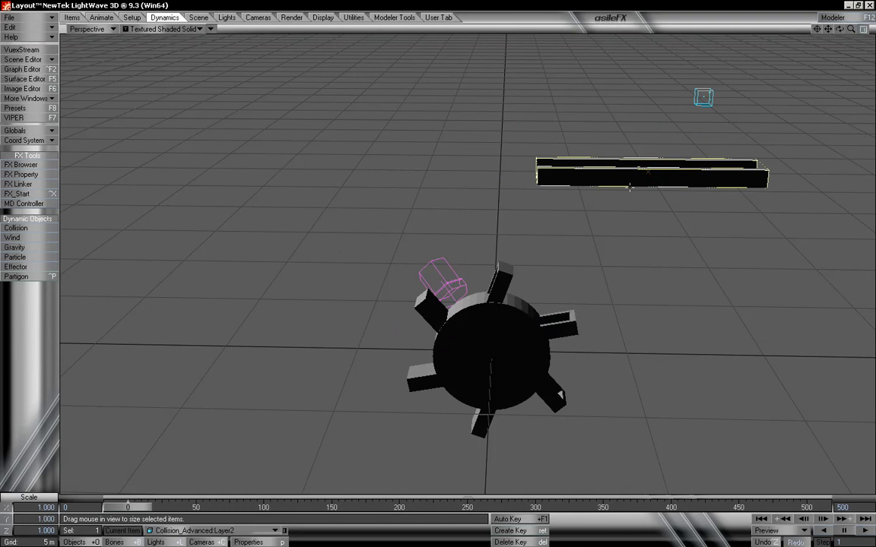
Tilt the trough so it slopes down toward the bucket wheel and lower it to about 6.275 m in Y.
{"action": "key", "text": "y"}
{"action": "mouse_move", "coordinate": [684, 172]}
{"action": "left_mouse_down"}
{"action": "mouse_move", "coordinate": [676, 149]}
{"action": "mouse_move", "coordinate": [682, 174]}
{"action": "mouse_move", "coordinate": [673, 173]}
{"action": "left_mouse_up"}
{"action": "key", "text": "t"}
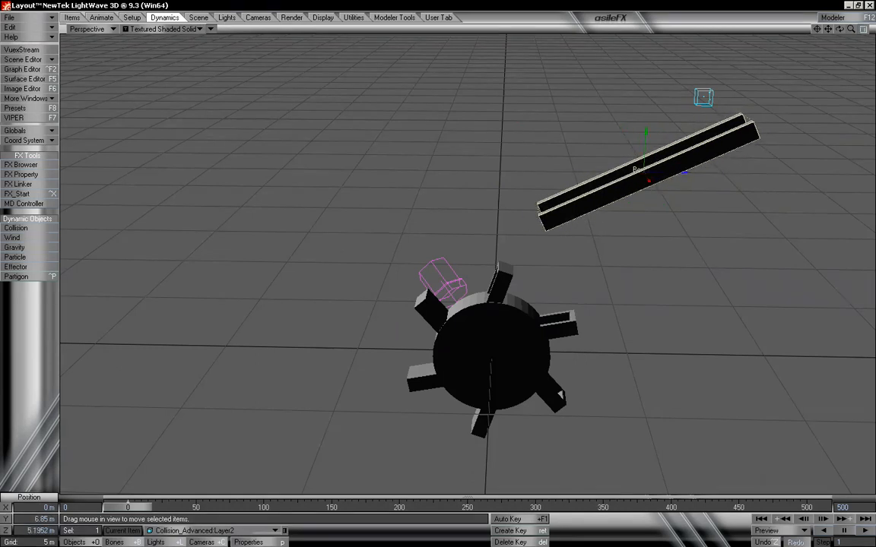
{"action": "left_click_drag", "start_coordinate": [840, 31], "coordinate": [783, 31]}
{"action": "right_click_drag", "start_coordinate": [726, 178], "coordinate": [725, 195]}
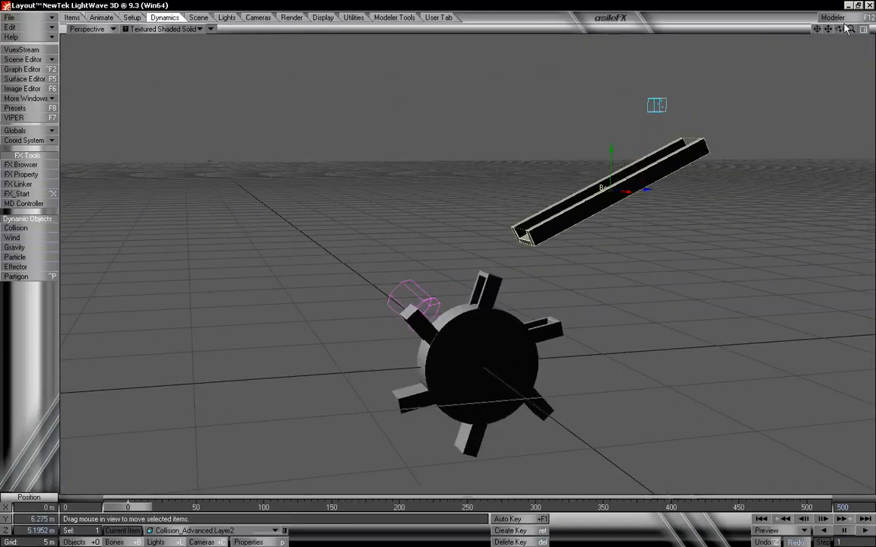
Calculate the repositioned trough's collision while looking along its length, stop the calculation partway and return to frame 0.
{"action": "left_click_drag", "start_coordinate": [841, 30], "coordinate": [790, 38]}
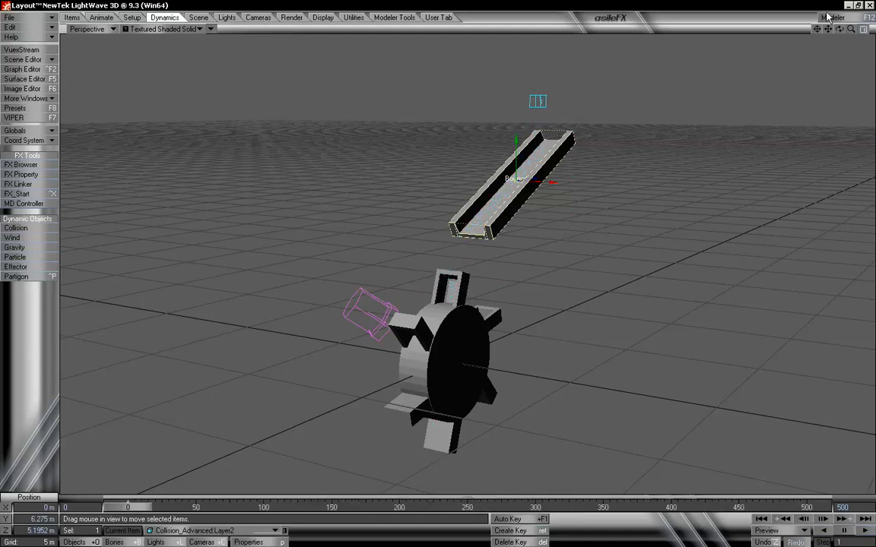
{"action": "mouse_move", "coordinate": [839, 29]}
{"action": "left_mouse_down"}
{"action": "mouse_move", "coordinate": [868, 47]}
{"action": "mouse_move", "coordinate": [870, 40]}
{"action": "mouse_move", "coordinate": [839, 33]}
{"action": "left_mouse_up"}
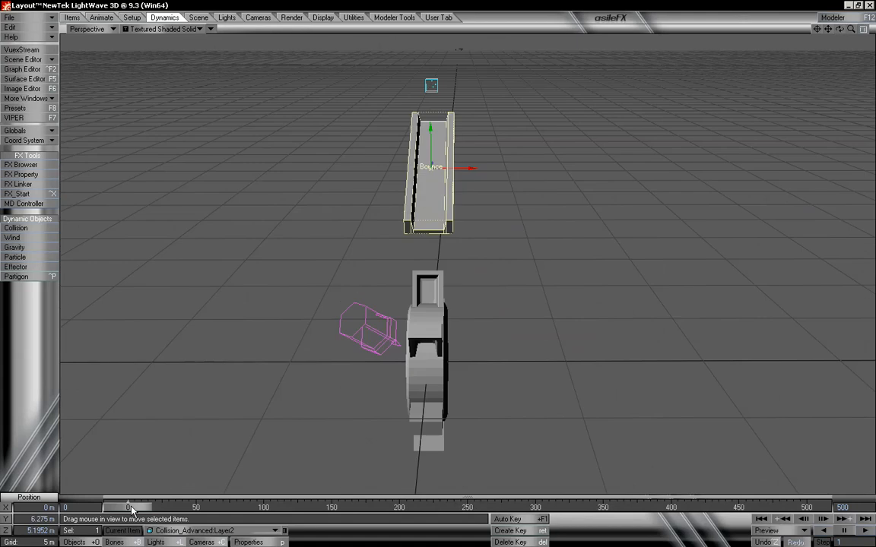
{"action": "mouse_move", "coordinate": [132, 509]}
{"action": "left_mouse_down"}
{"action": "mouse_move", "coordinate": [817, 507]}
{"action": "mouse_move", "coordinate": [132, 509]}
{"action": "left_mouse_up"}
{"action": "key", "text": "p"}
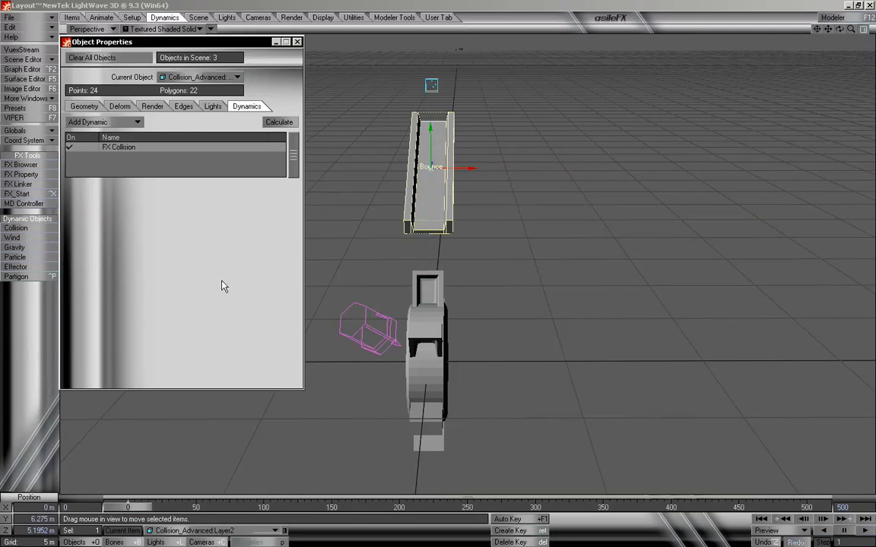
{"action": "left_click", "coordinate": [280, 123]}
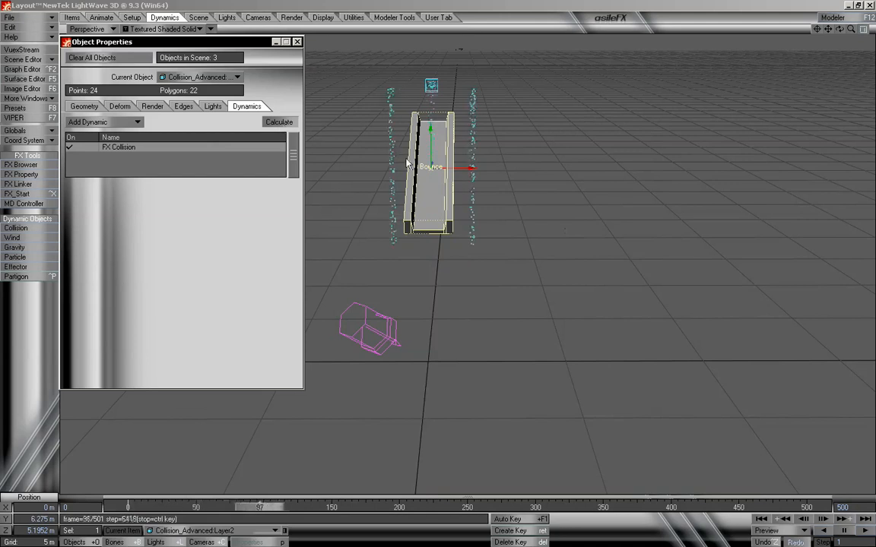
{"action": "key", "text": "ctrl"}
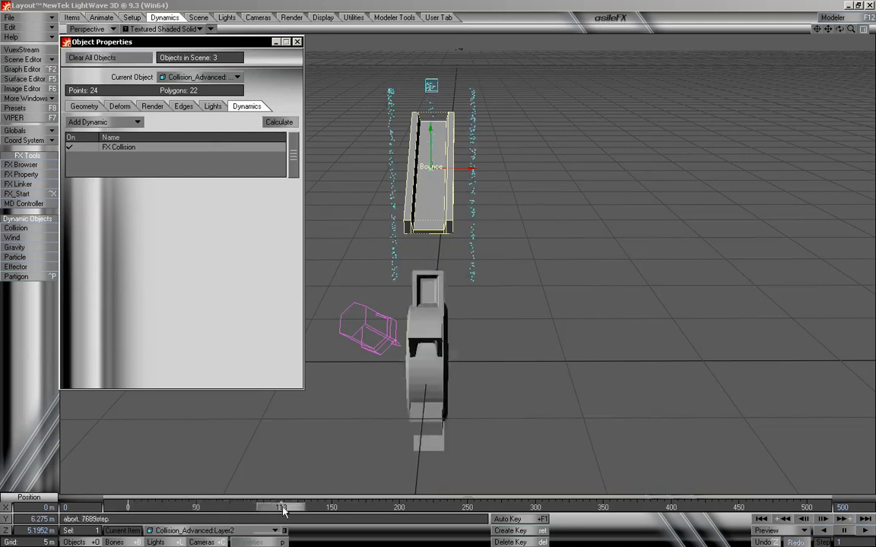
{"action": "left_click_drag", "start_coordinate": [283, 510], "coordinate": [122, 508]}
Set the trough's FX Collision type to Object-Advanced and calculate the dynamics.
{"action": "left_click", "coordinate": [129, 147]}
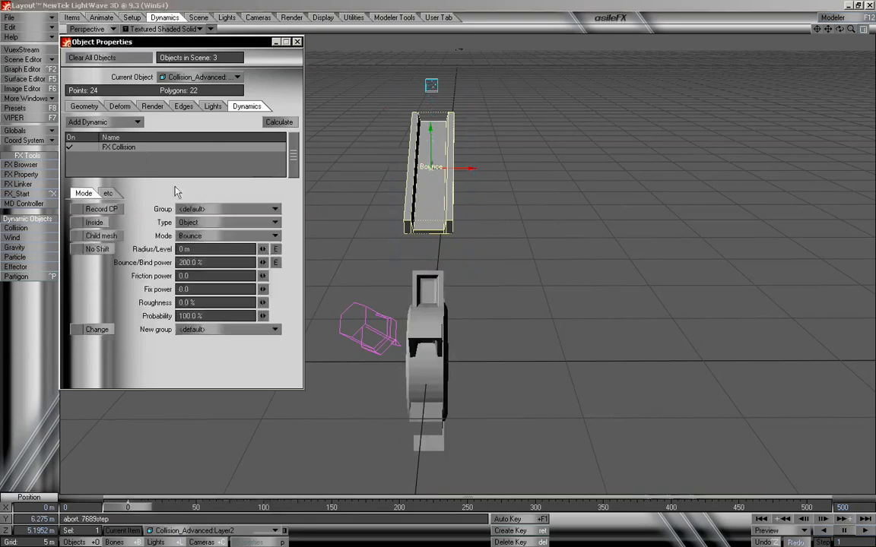
{"action": "left_click", "coordinate": [213, 222]}
{"action": "left_click", "coordinate": [210, 252]}
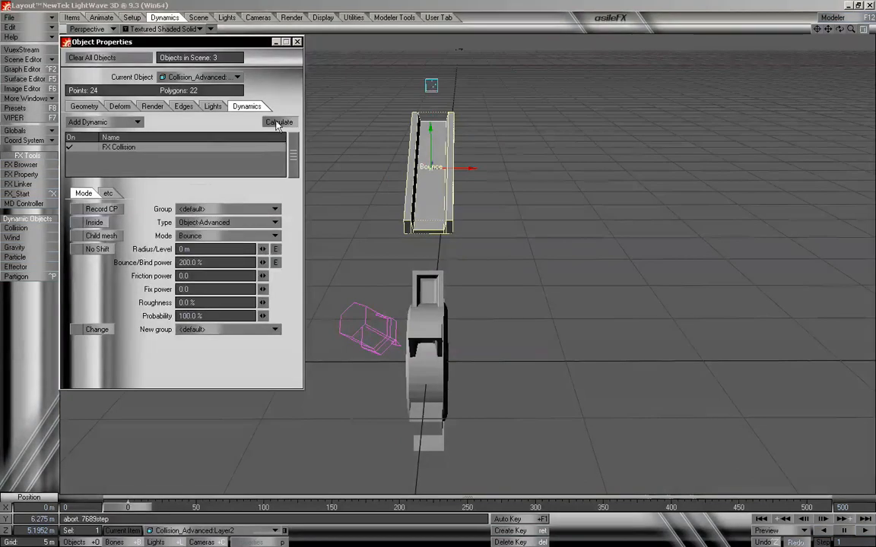
{"action": "left_click", "coordinate": [278, 122]}
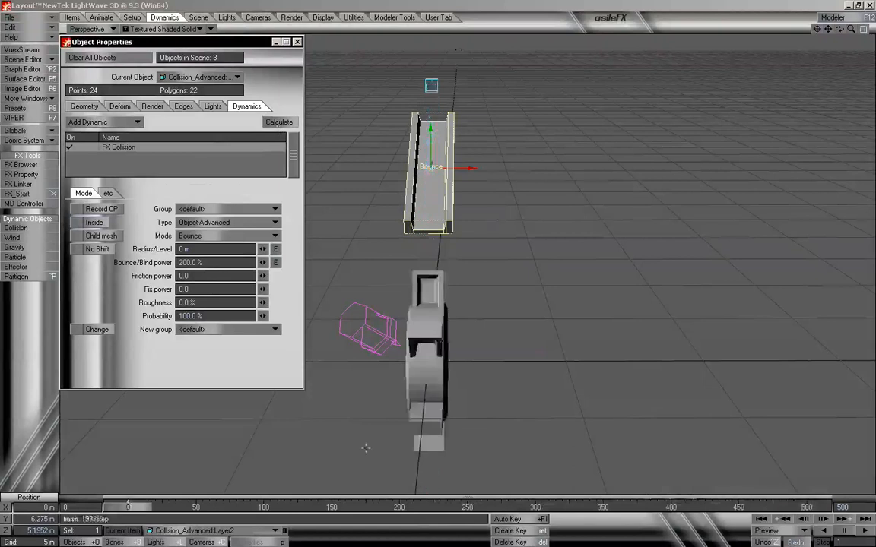
{"action": "mouse_move", "coordinate": [128, 507]}
{"action": "left_mouse_down"}
{"action": "mouse_move", "coordinate": [684, 507]}
{"action": "mouse_move", "coordinate": [128, 507]}
{"action": "left_mouse_up"}
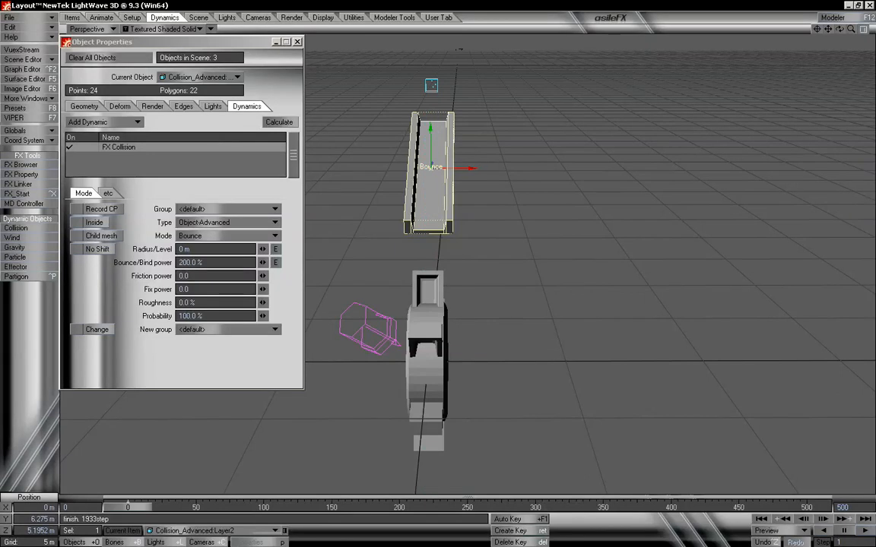
Preview the particles running down the trough from an angled view and close the object's properties.
{"action": "left_click_drag", "start_coordinate": [836, 27], "coordinate": [657, 78]}
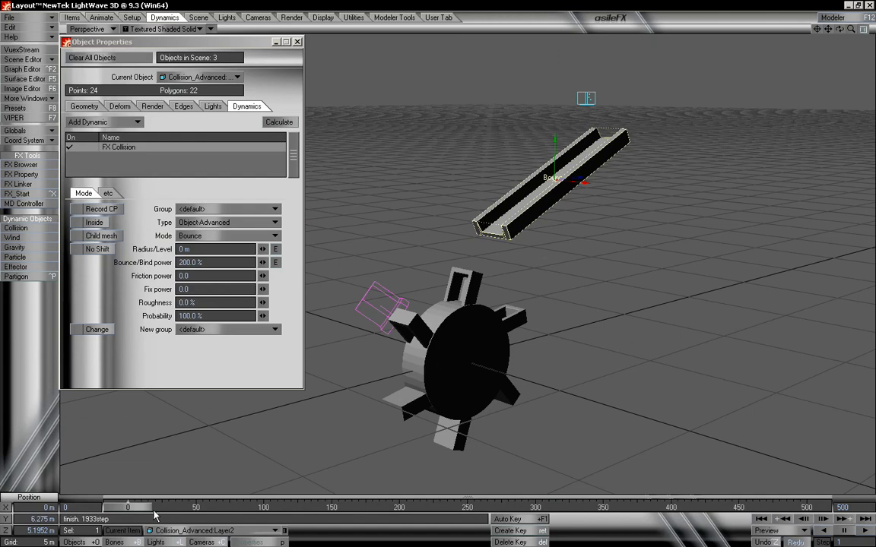
{"action": "left_click_drag", "start_coordinate": [128, 507], "coordinate": [191, 507]}
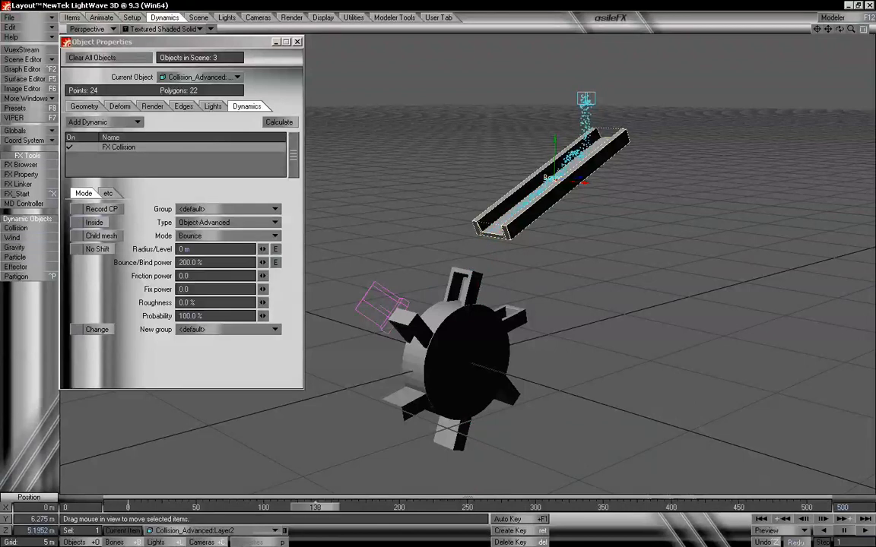
{"action": "left_click", "coordinate": [298, 42]}
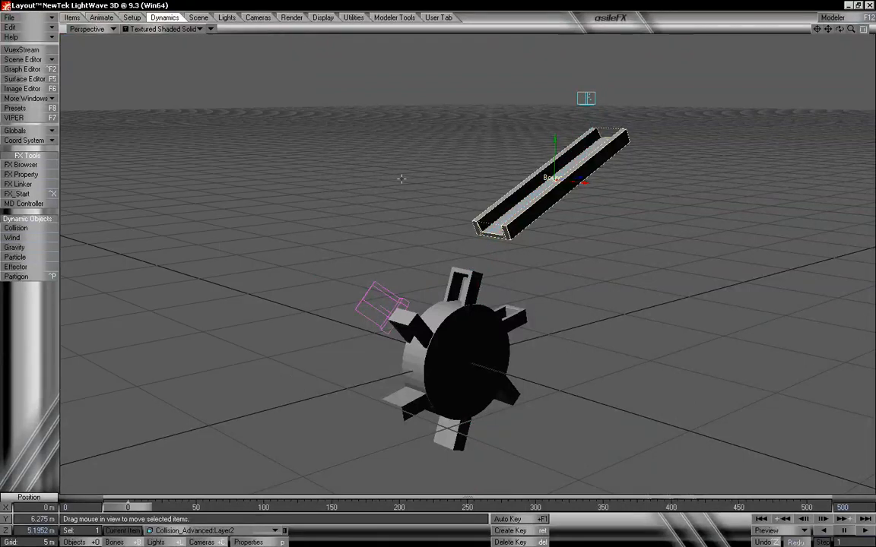
Select the bucket wheel and add an FX Collision dynamic with its type set to Object-Advanced.
{"action": "left_click", "coordinate": [460, 328]}
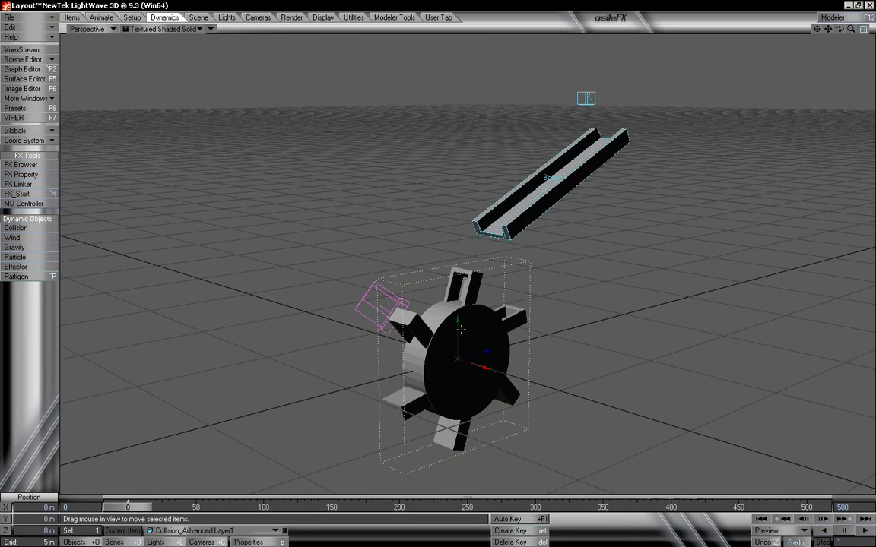
{"action": "key", "text": "p"}
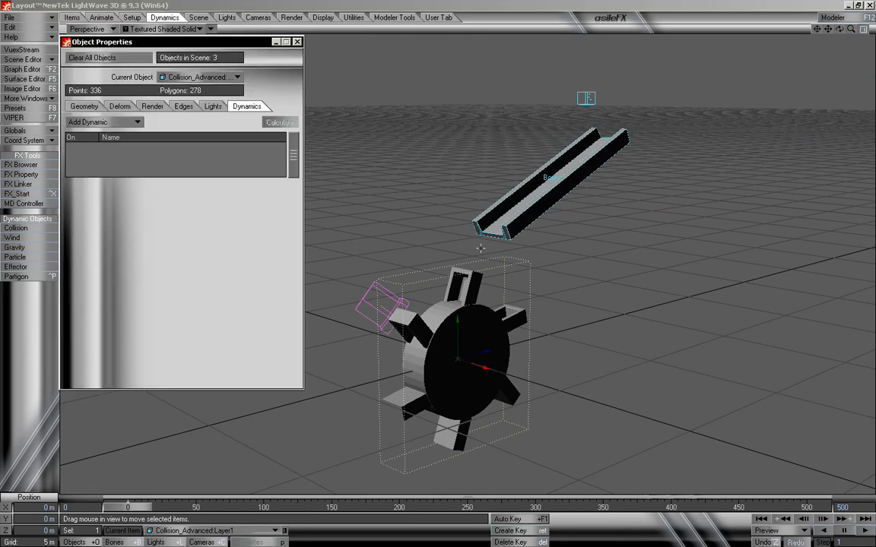
{"action": "left_click", "coordinate": [114, 121]}
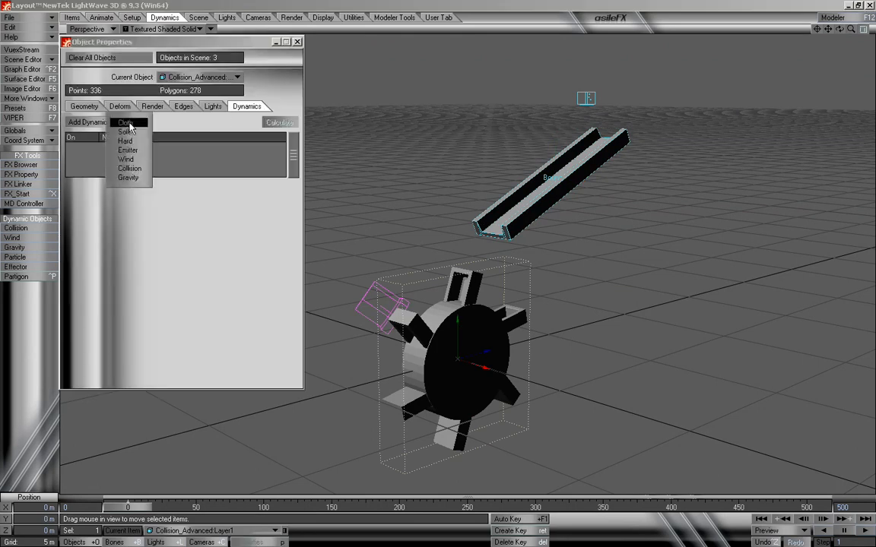
{"action": "left_click", "coordinate": [135, 168]}
{"action": "left_click", "coordinate": [153, 148]}
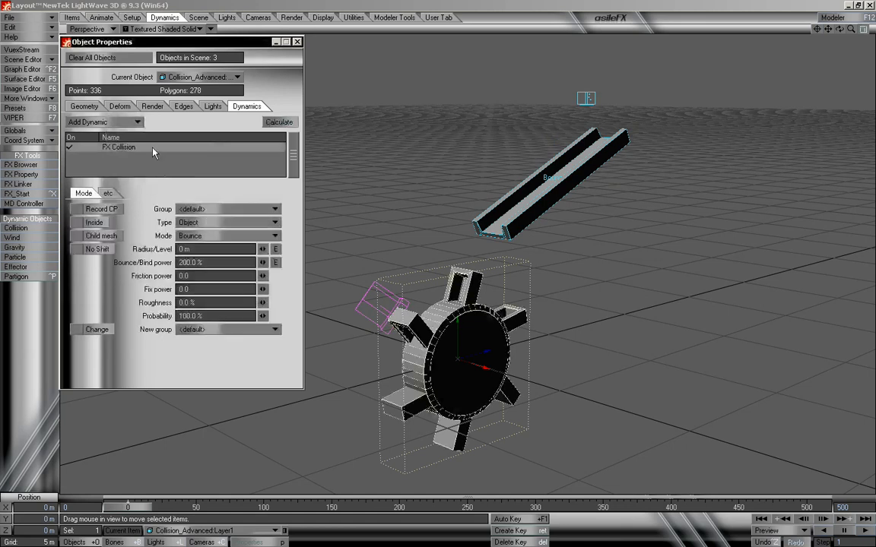
{"action": "left_click", "coordinate": [208, 222]}
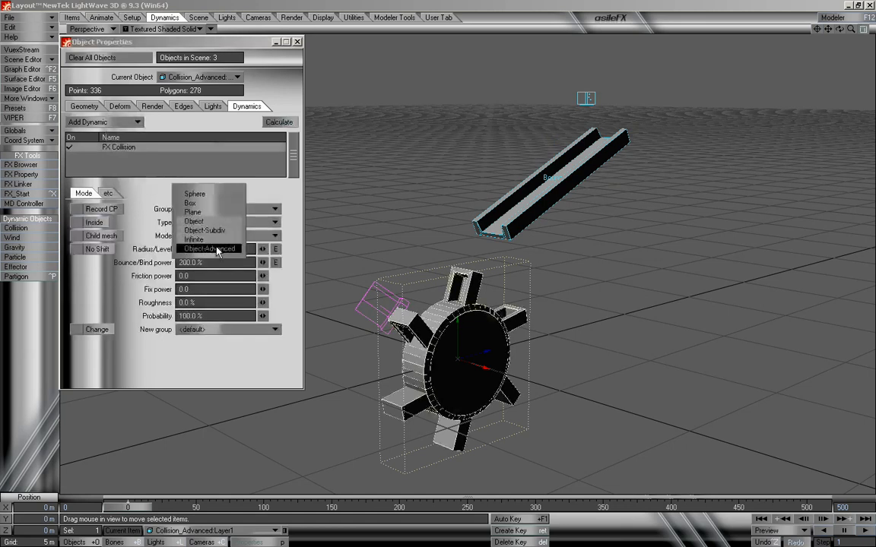
{"action": "left_click", "coordinate": [216, 245]}
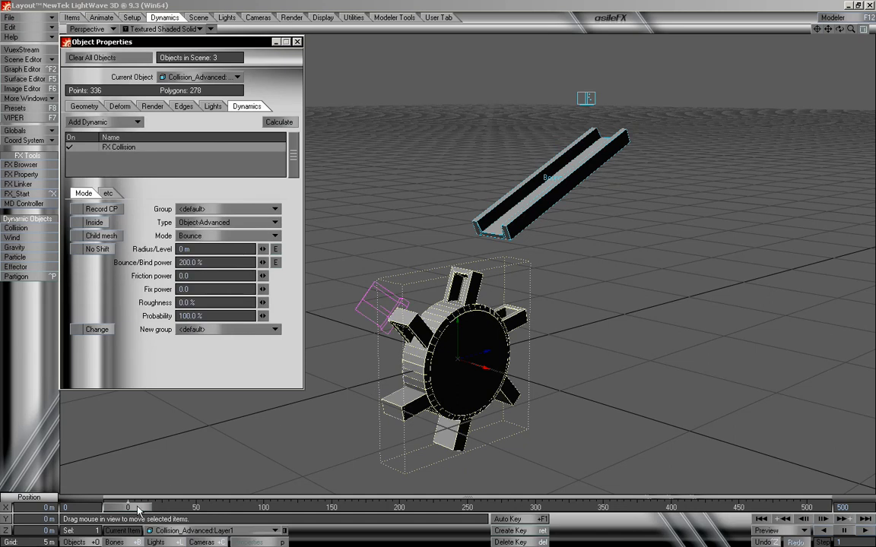
Rotate the bucket wheel to a pitch of -360° at frame 500 and keyframe it.
{"action": "mouse_move", "coordinate": [138, 509]}
{"action": "left_mouse_down"}
{"action": "mouse_move", "coordinate": [771, 507]}
{"action": "mouse_move", "coordinate": [128, 508]}
{"action": "left_mouse_up"}
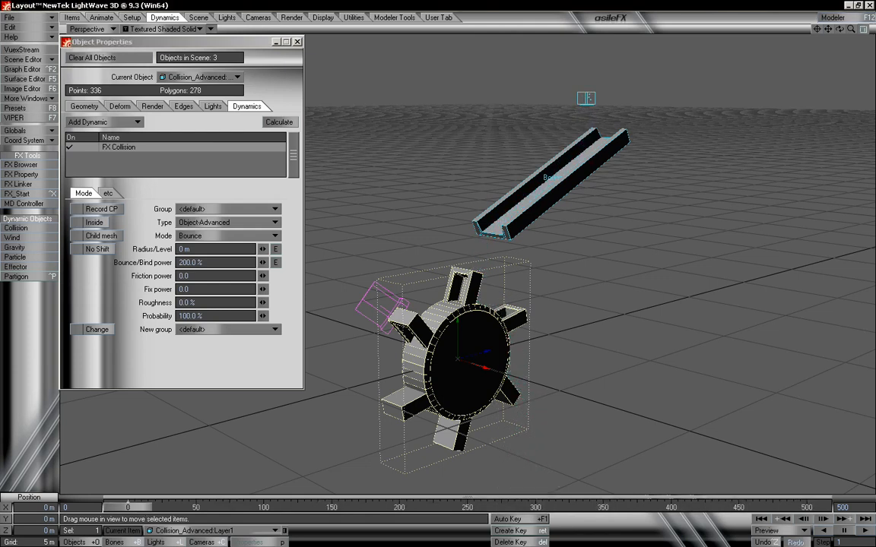
{"action": "left_click_drag", "start_coordinate": [839, 29], "coordinate": [828, 30]}
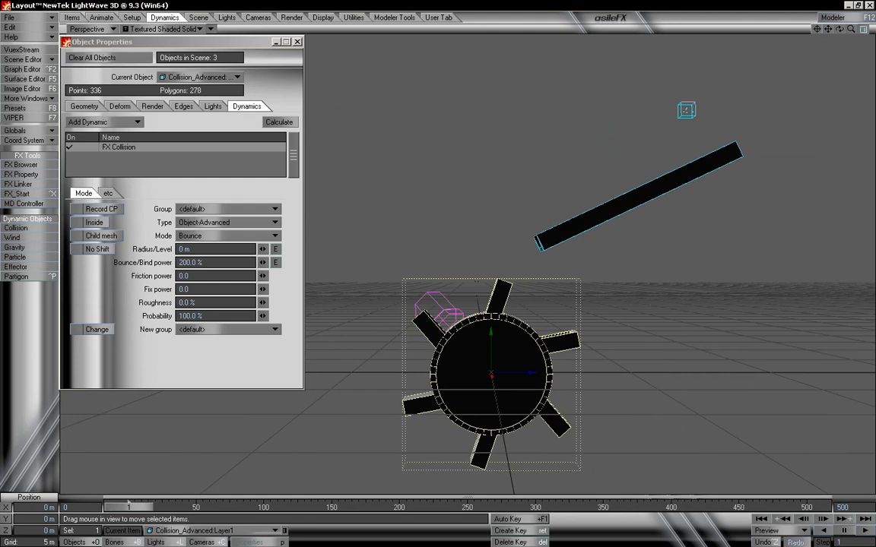
{"action": "left_click_drag", "start_coordinate": [122, 508], "coordinate": [806, 508]}
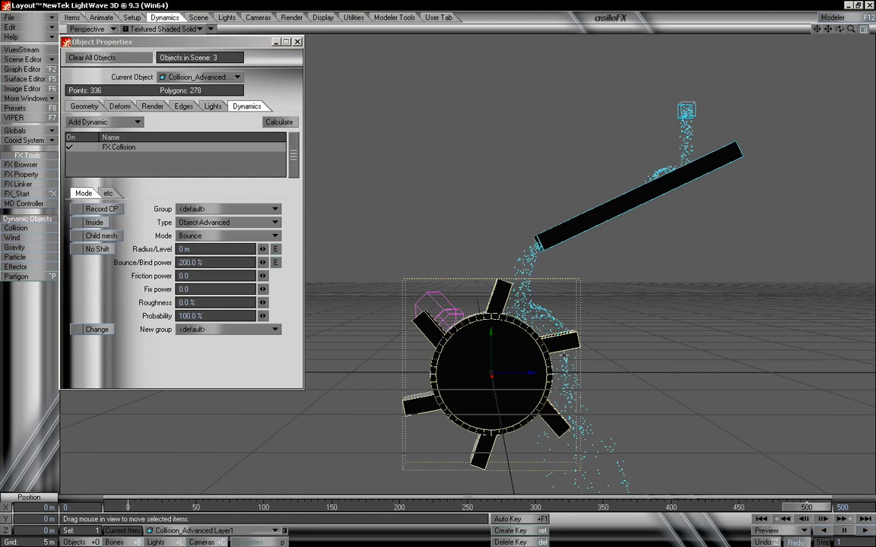
{"action": "key", "text": "y"}
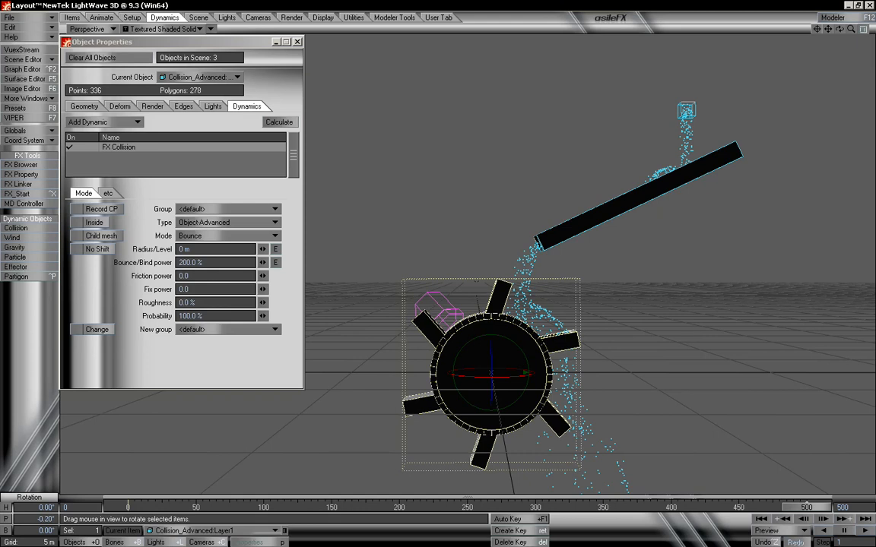
{"action": "left_click_drag", "start_coordinate": [525, 373], "coordinate": [474, 343]}
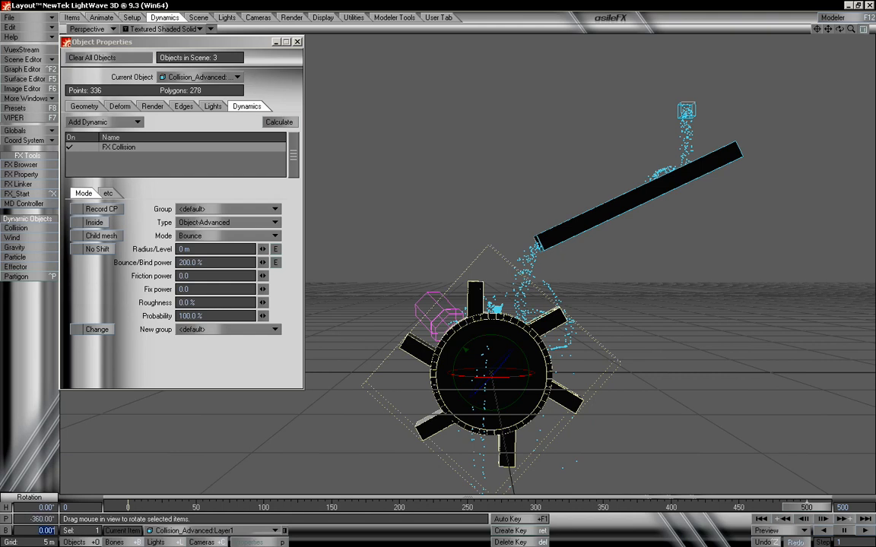
{"action": "key", "text": "Return"}
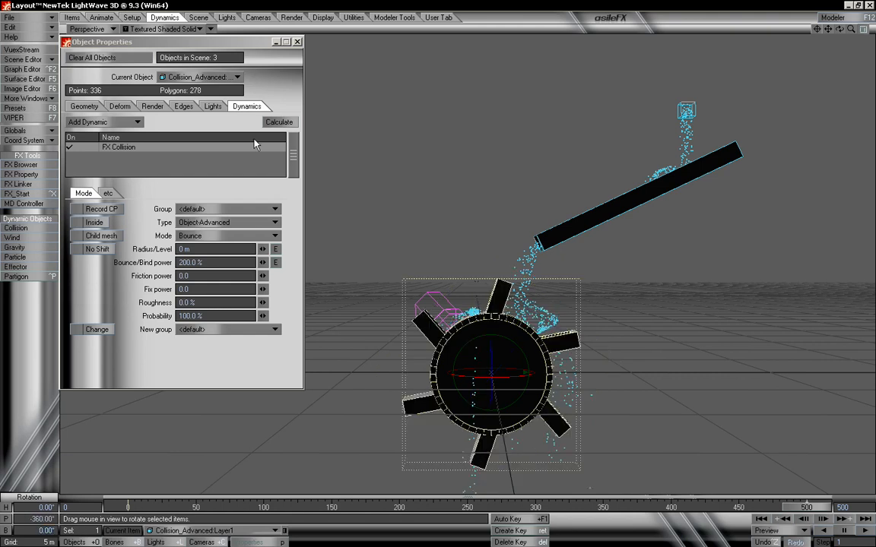
Calculate the dynamics for the rotating bucket wheel from an angled view and return to frame 0.
{"action": "left_click_drag", "start_coordinate": [839, 30], "coordinate": [743, 32]}
{"action": "left_click", "coordinate": [278, 122]}
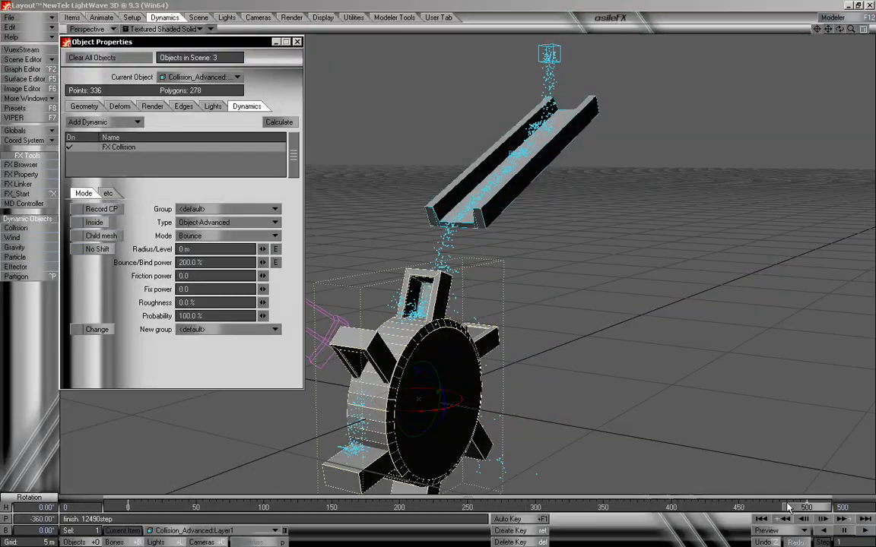
{"action": "left_click", "coordinate": [764, 522]}
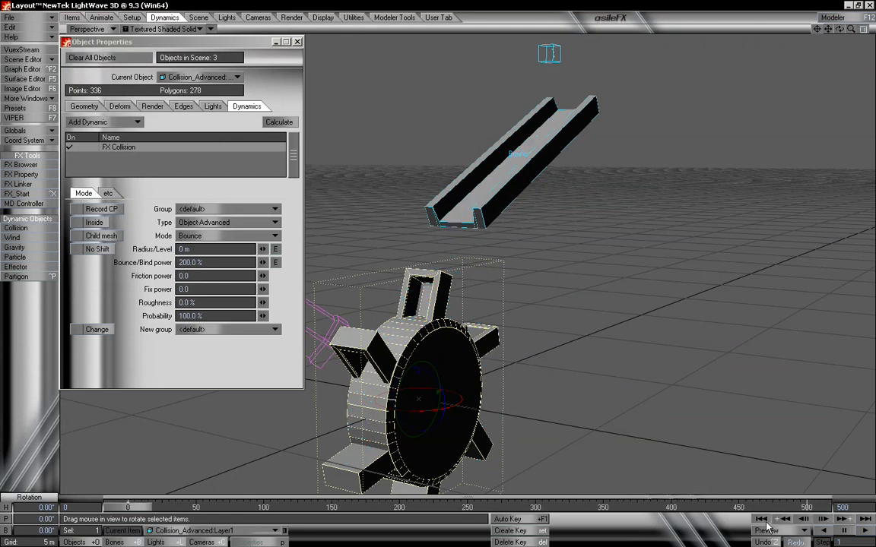
Close the object's properties and preview the particles falling onto the turning wheel from different angles.
{"action": "left_click", "coordinate": [297, 42]}
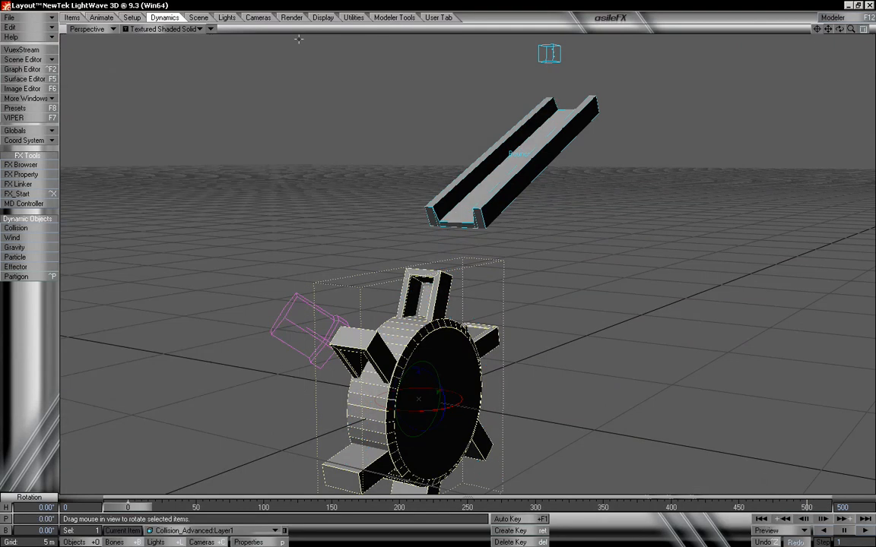
{"action": "left_click_drag", "start_coordinate": [129, 508], "coordinate": [308, 508]}
{"action": "left_click_drag", "start_coordinate": [836, 29], "coordinate": [836, 31]}
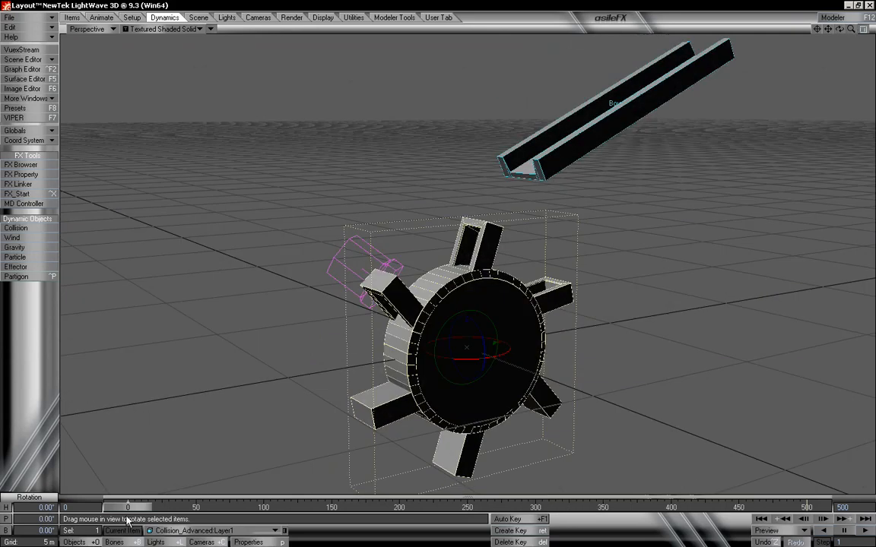
Set the bucket wheel's pitch to -600° at frame 500.
{"action": "mouse_move", "coordinate": [122, 508]}
{"action": "left_mouse_down"}
{"action": "mouse_move", "coordinate": [813, 507]}
{"action": "mouse_move", "coordinate": [128, 507]}
{"action": "left_mouse_up"}
{"action": "left_click", "coordinate": [865, 520]}
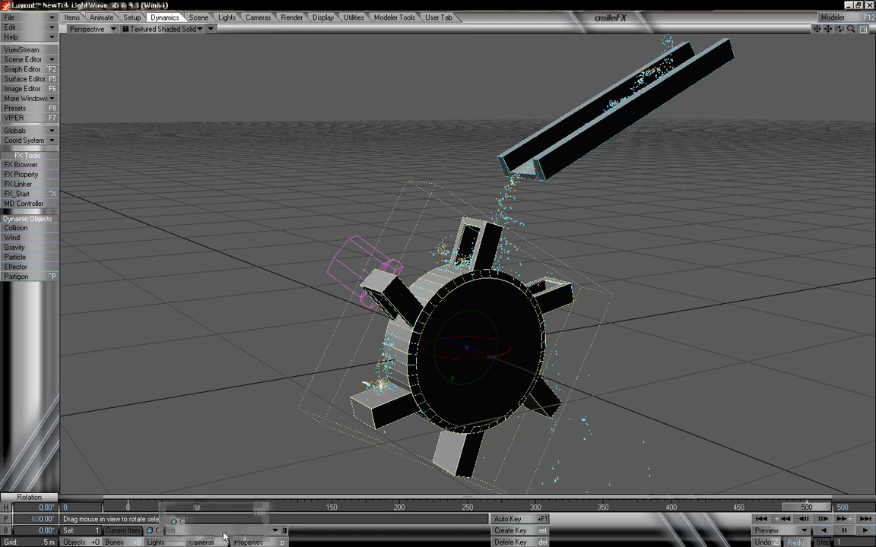
Set the particle emitter's Y gravity to -5.0, calculate the dynamics and return to frame 0.
{"action": "left_click", "coordinate": [248, 541]}
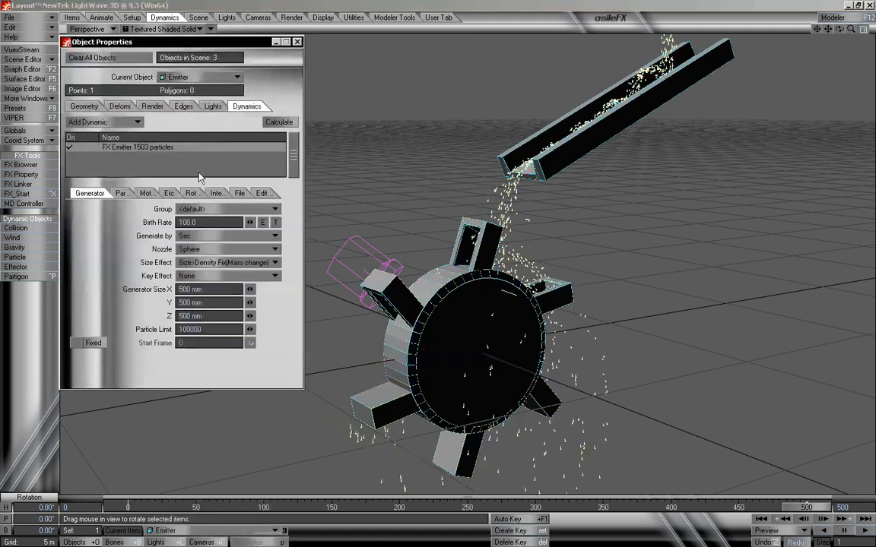
{"action": "left_click", "coordinate": [162, 194]}
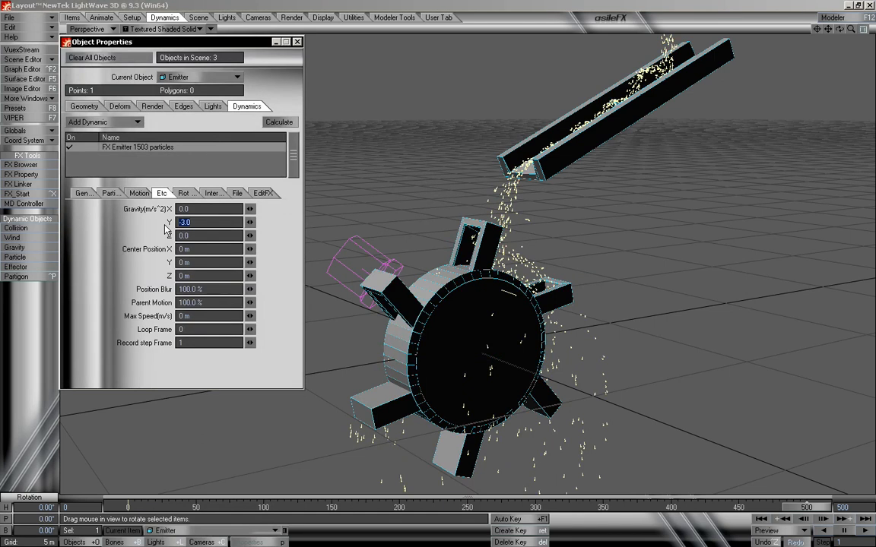
{"action": "key", "text": "Tab"}
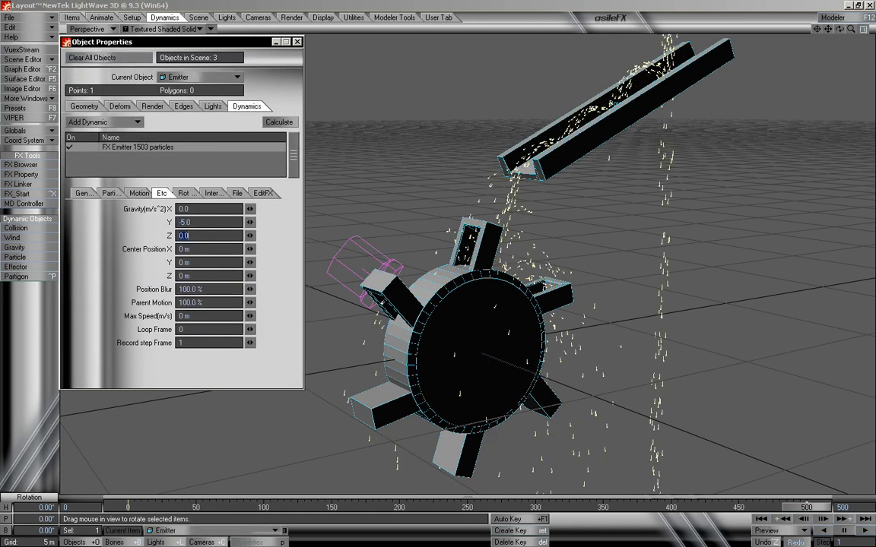
{"action": "left_click", "coordinate": [288, 126]}
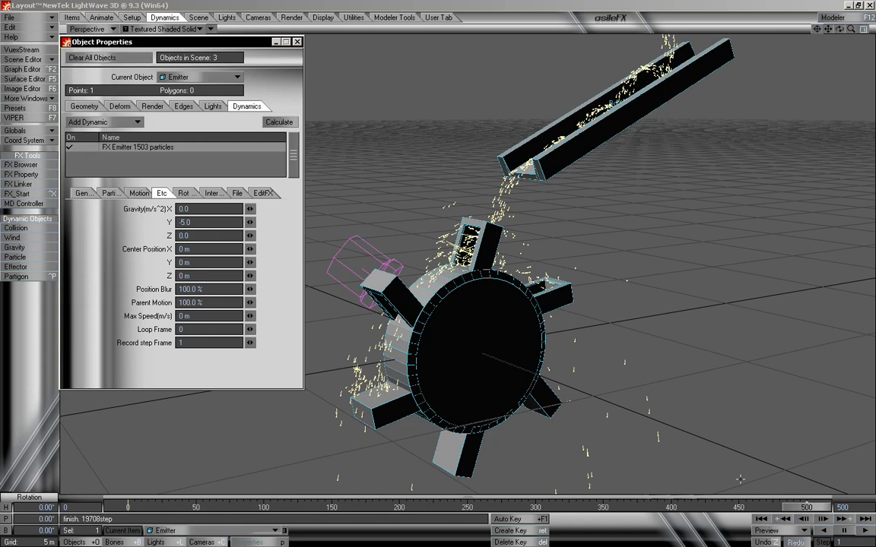
{"action": "left_click", "coordinate": [761, 519]}
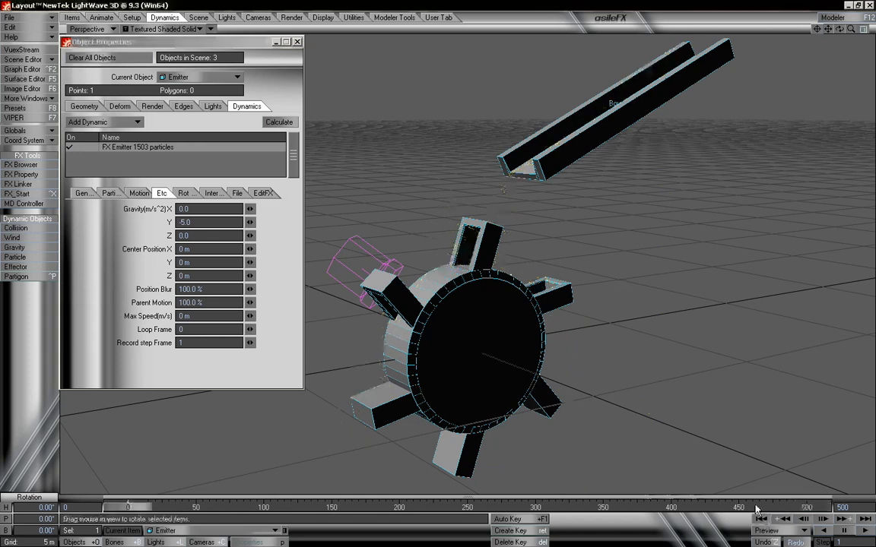
Close the emitter's properties and preview the particles running down the trough onto the wheel from a new angle.
{"action": "left_click", "coordinate": [297, 43]}
{"action": "left_click_drag", "start_coordinate": [142, 510], "coordinate": [251, 508]}
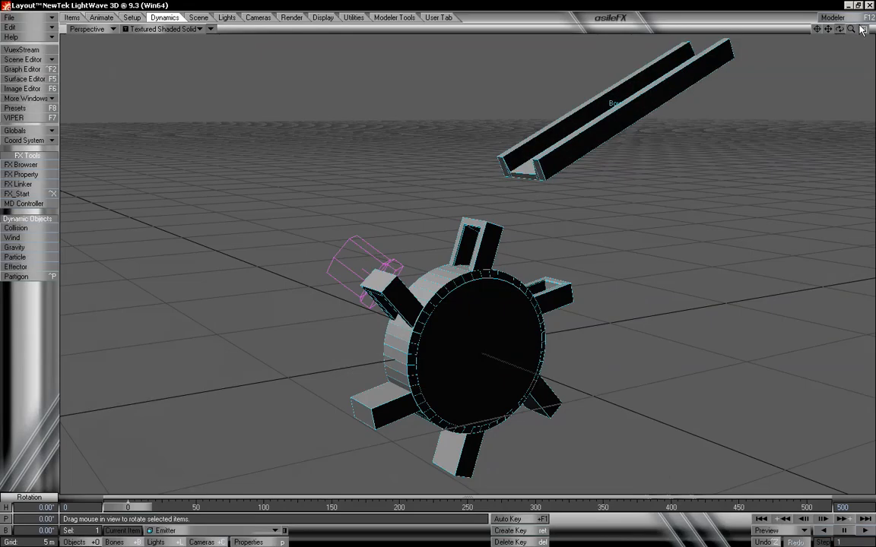
{"action": "mouse_move", "coordinate": [851, 29]}
{"action": "left_mouse_down"}
{"action": "mouse_move", "coordinate": [806, 29]}
{"action": "mouse_move", "coordinate": [866, 28]}
{"action": "mouse_move", "coordinate": [840, 23]}
{"action": "left_mouse_up"}
{"action": "left_click_drag", "start_coordinate": [140, 516], "coordinate": [333, 507]}
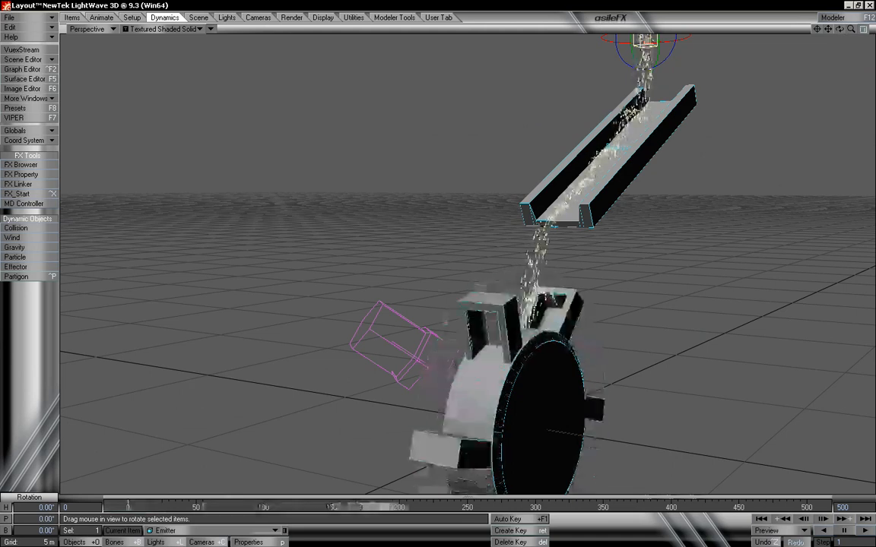